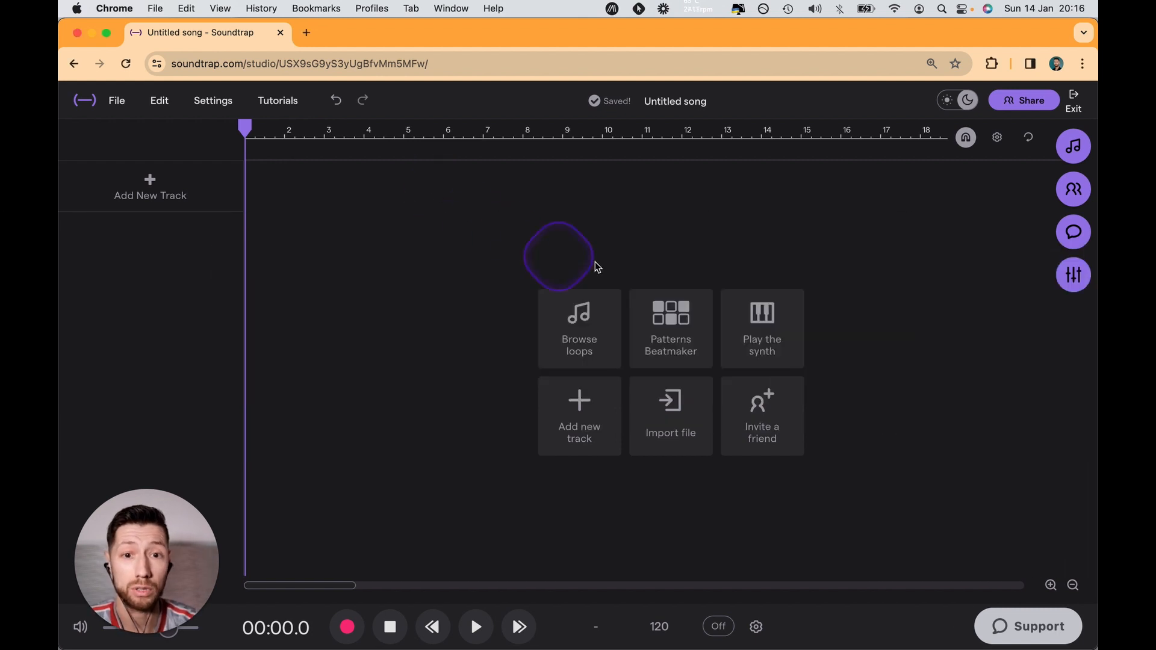
Create a Patterns Beatmaker track and program kick and closed hi-hat on steps 1 and 5, snare on steps 4 and 7
left_click(675, 343)
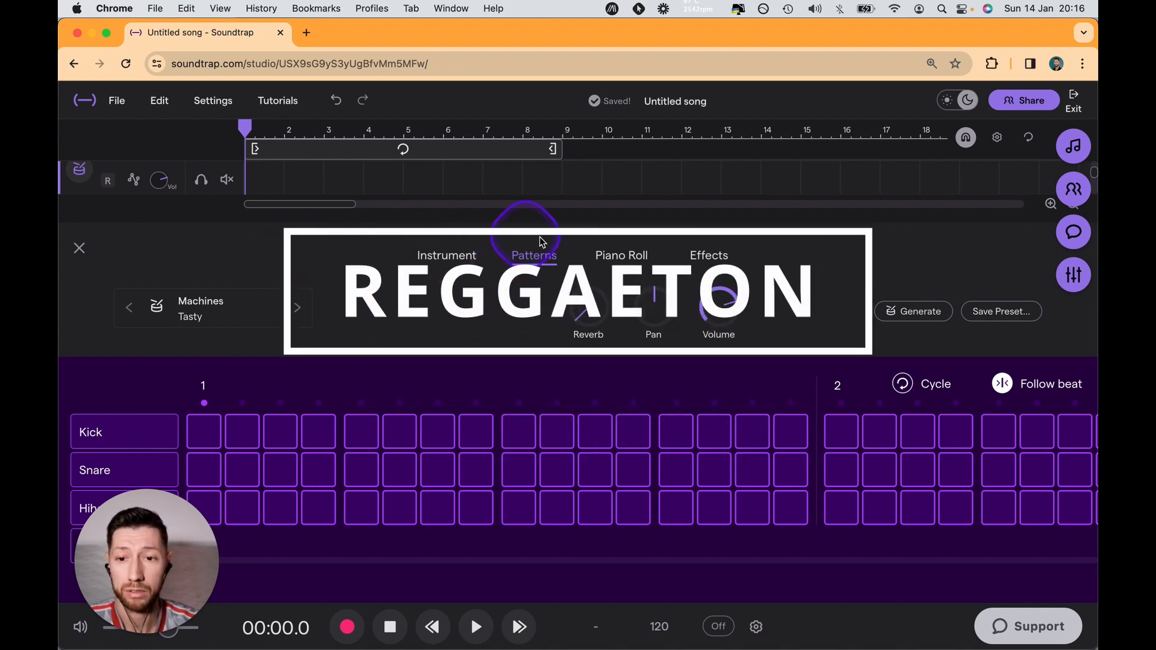
left_click_drag(569, 228, 577, 175)
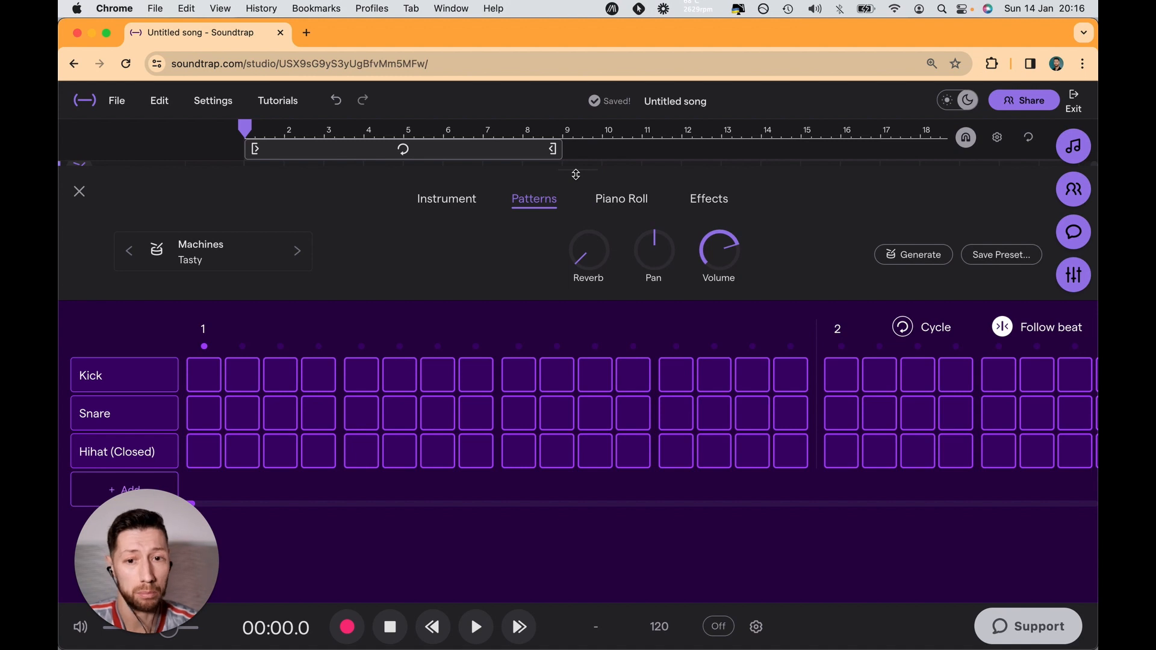
left_click(204, 374)
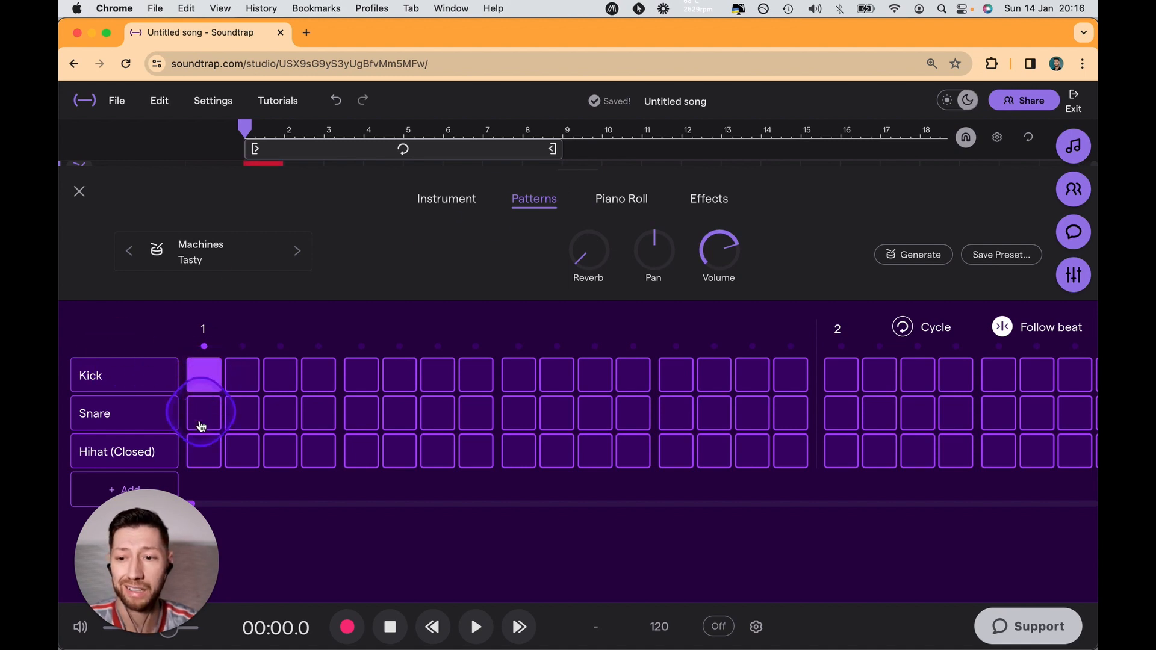
left_click(196, 461)
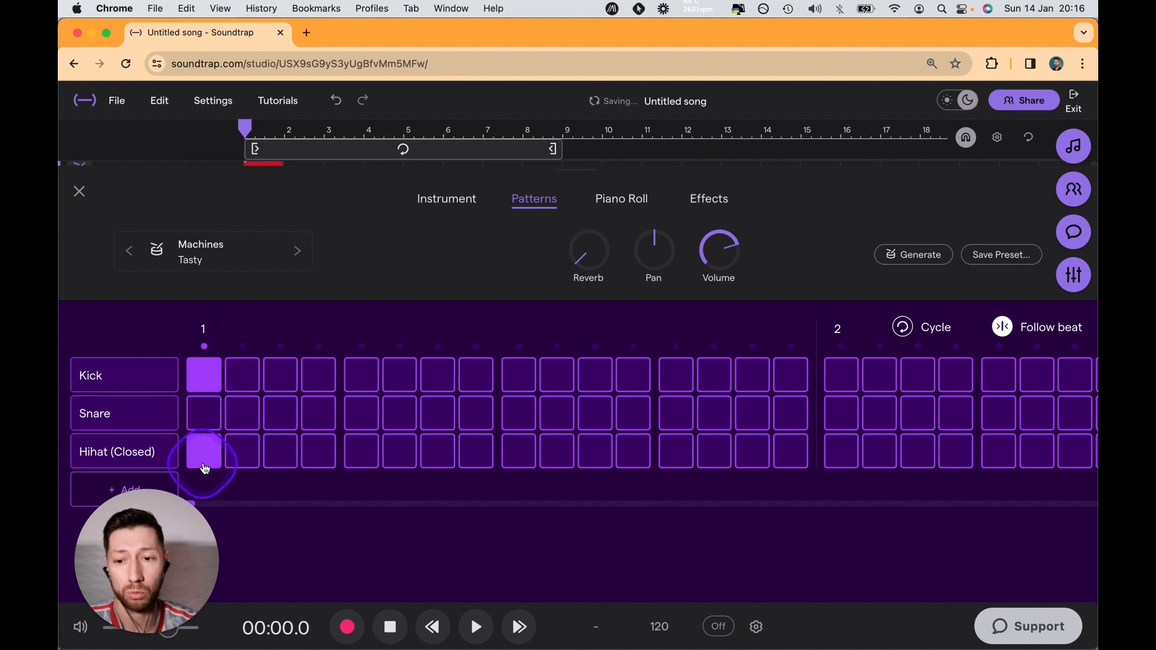
left_click(356, 370)
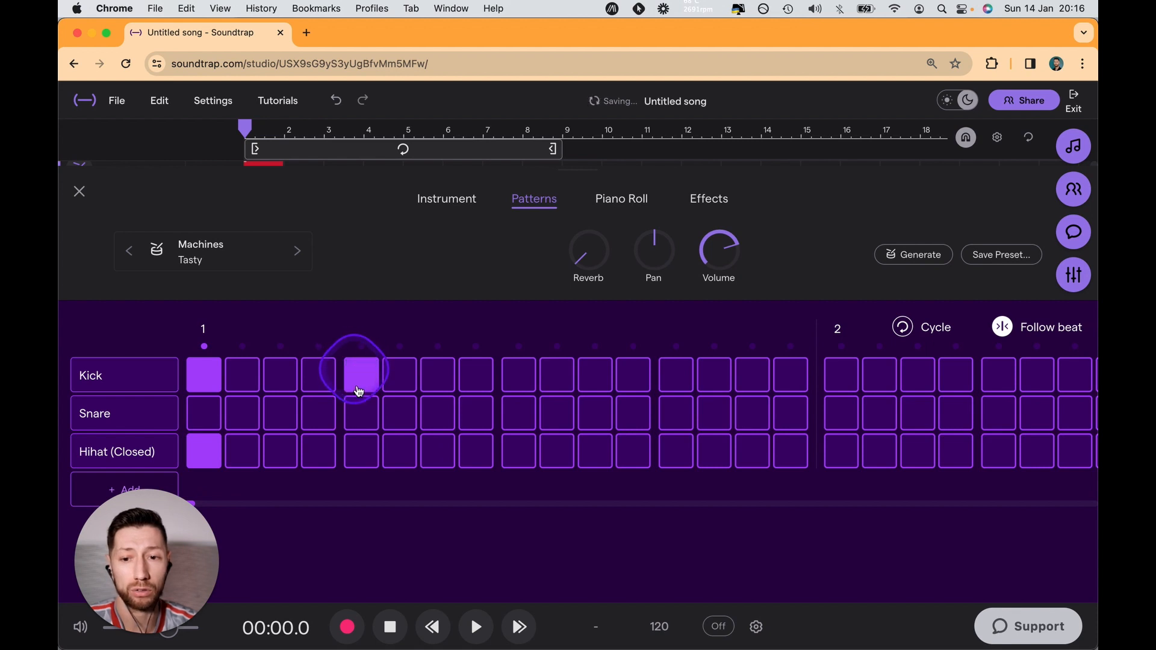
left_click(366, 459)
left_click(319, 414)
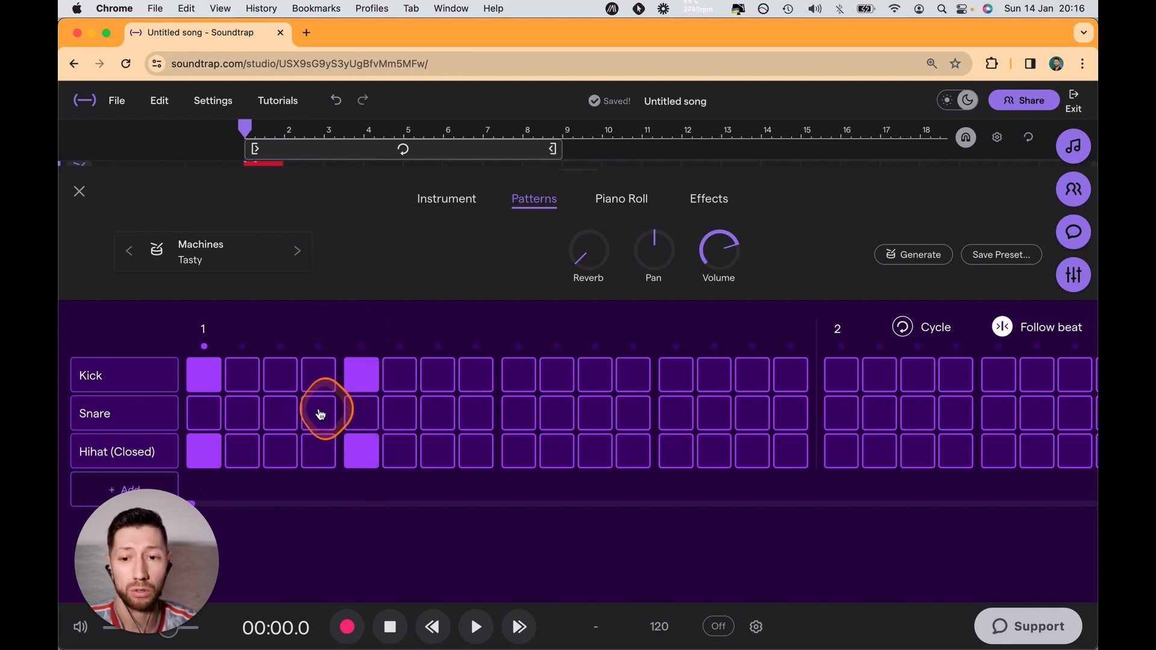
left_click(438, 413)
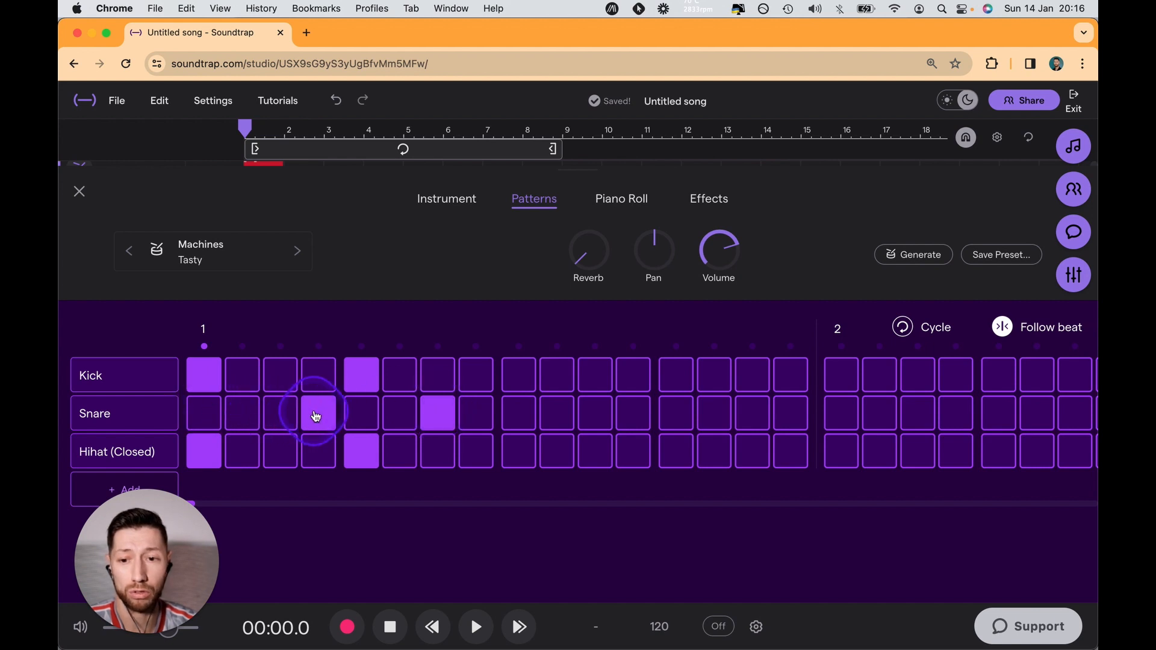
Complete the one-bar pattern with kick and closed hi-hat on steps 9 and 13, and snare on steps 12 and 15
left_click(518, 439)
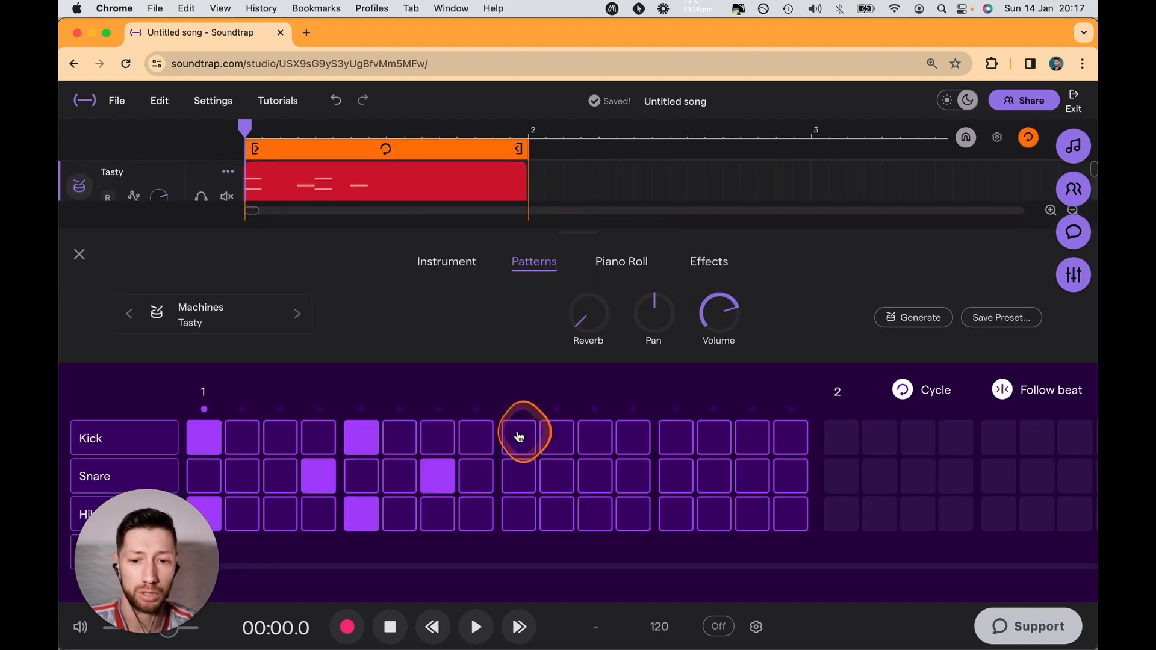
left_click(517, 515)
left_click(675, 438)
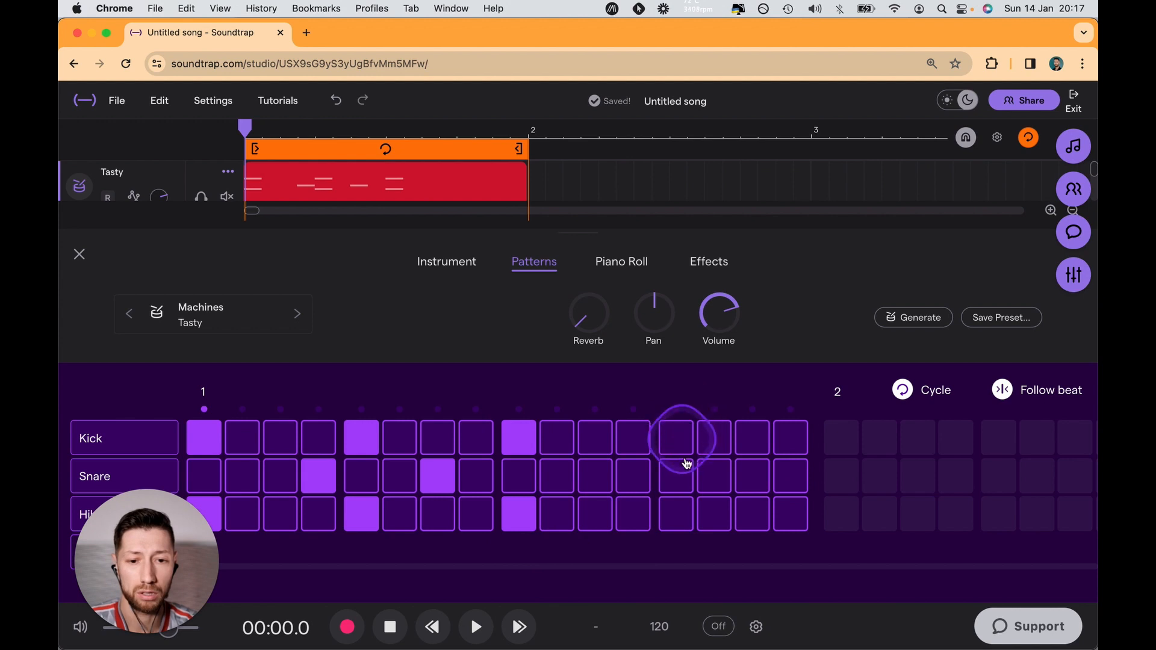
left_click(676, 514)
left_click(632, 476)
left_click(753, 476)
Play back the drum pattern and set the song tempo to 100 BPM
key("space")
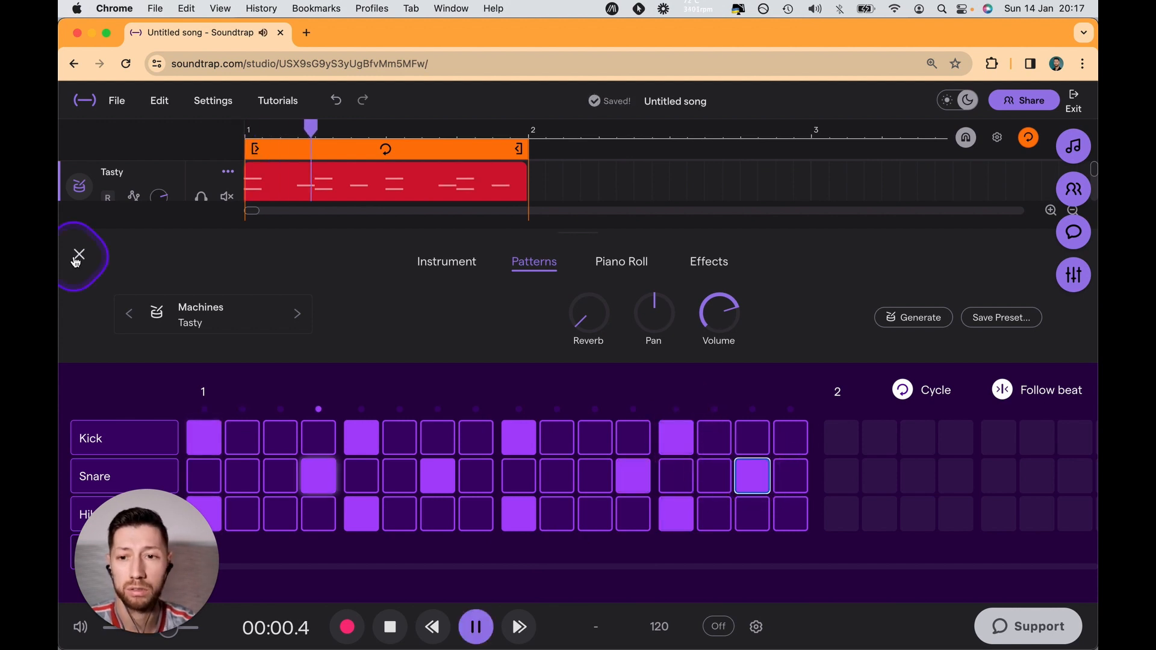
key("space")
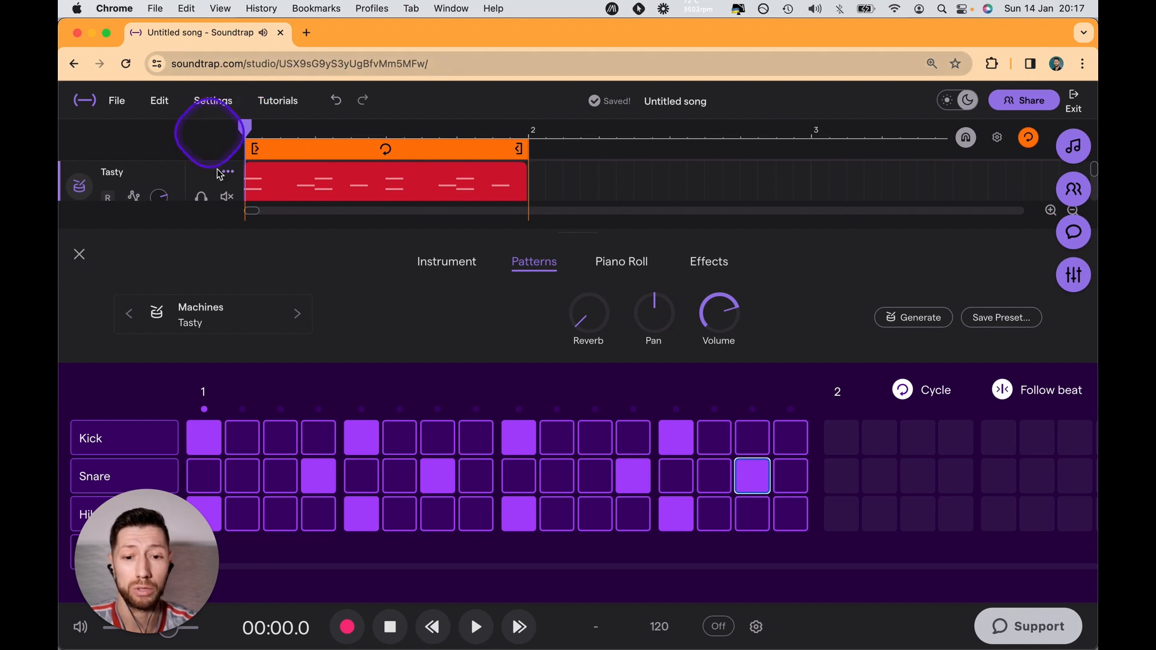
left_click(660, 628)
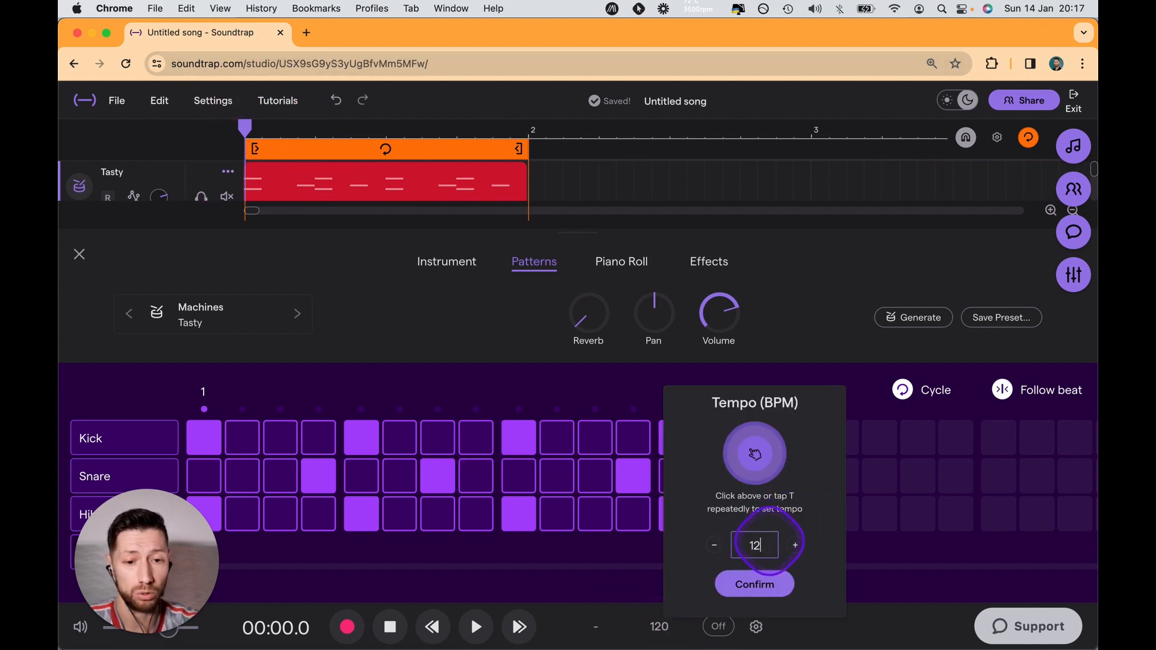
left_click(759, 590)
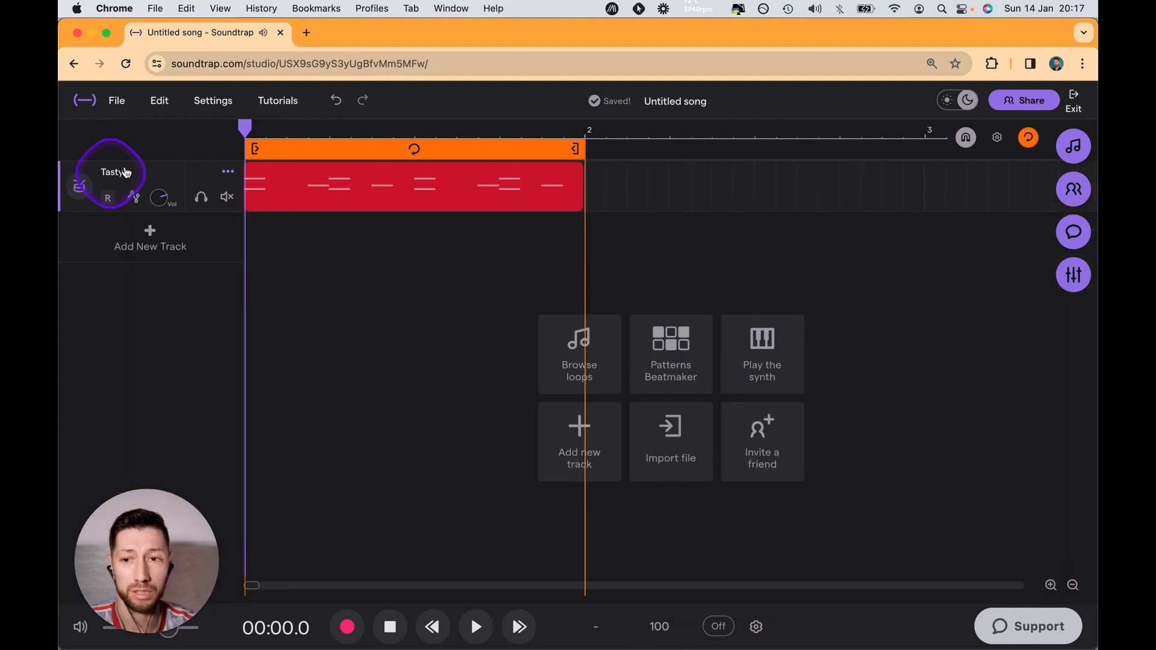
Change the drum track's instrument preset to Cream Kit, audition the beat, and return the playhead to the start
left_click(85, 187)
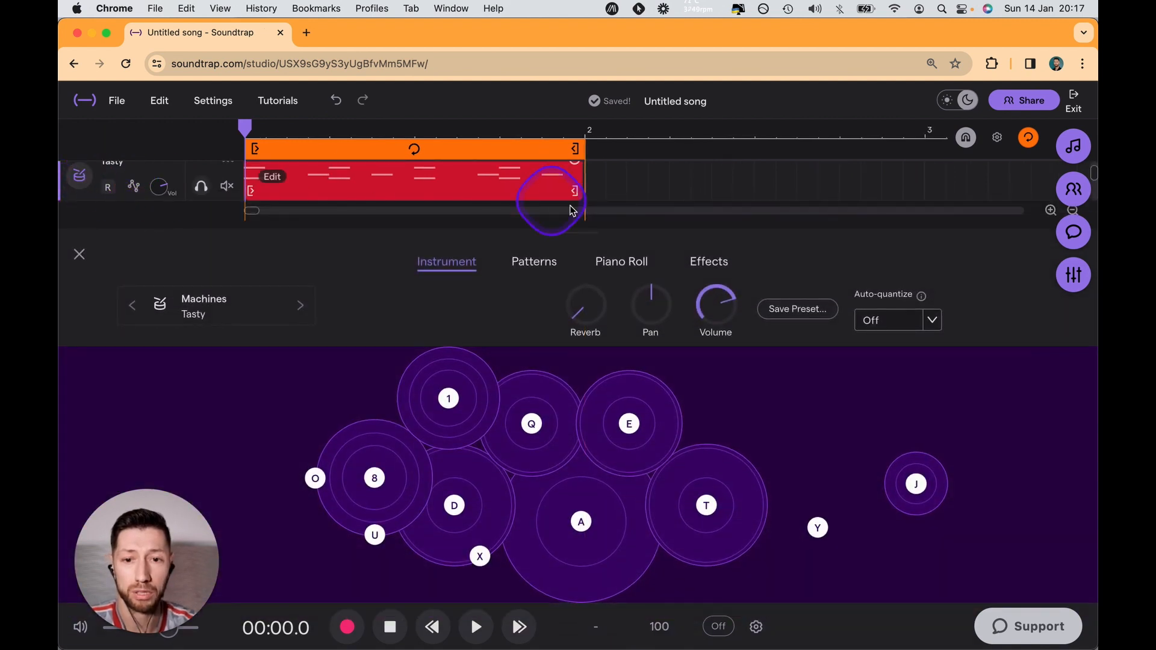
left_click(189, 307)
left_click(716, 156)
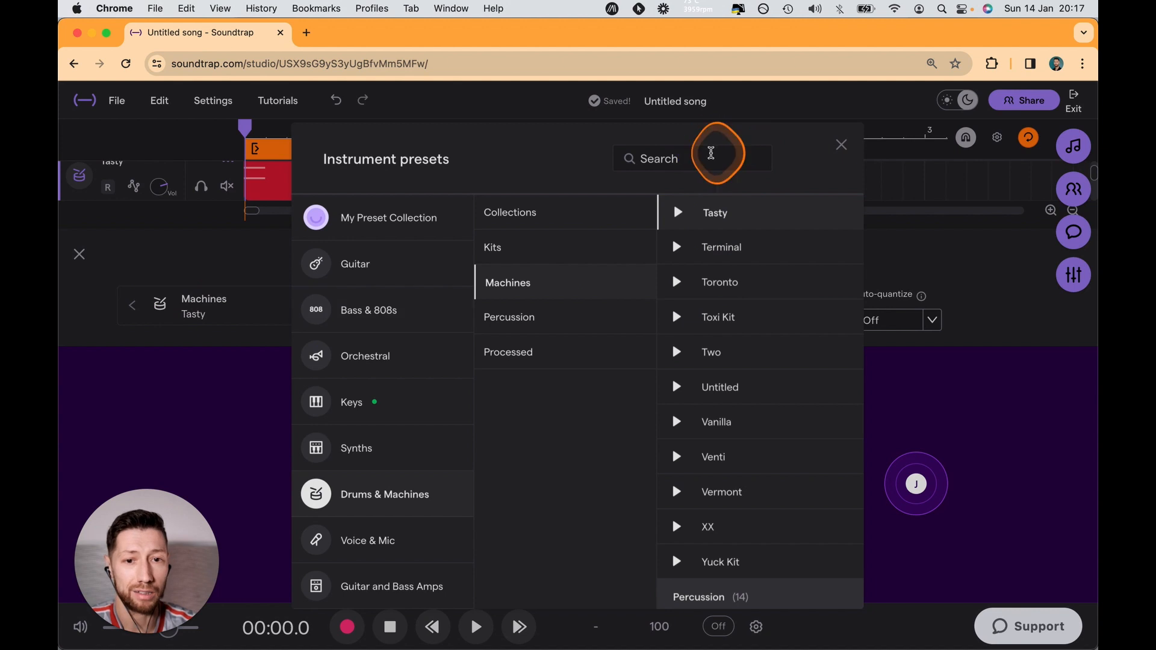
type("cream")
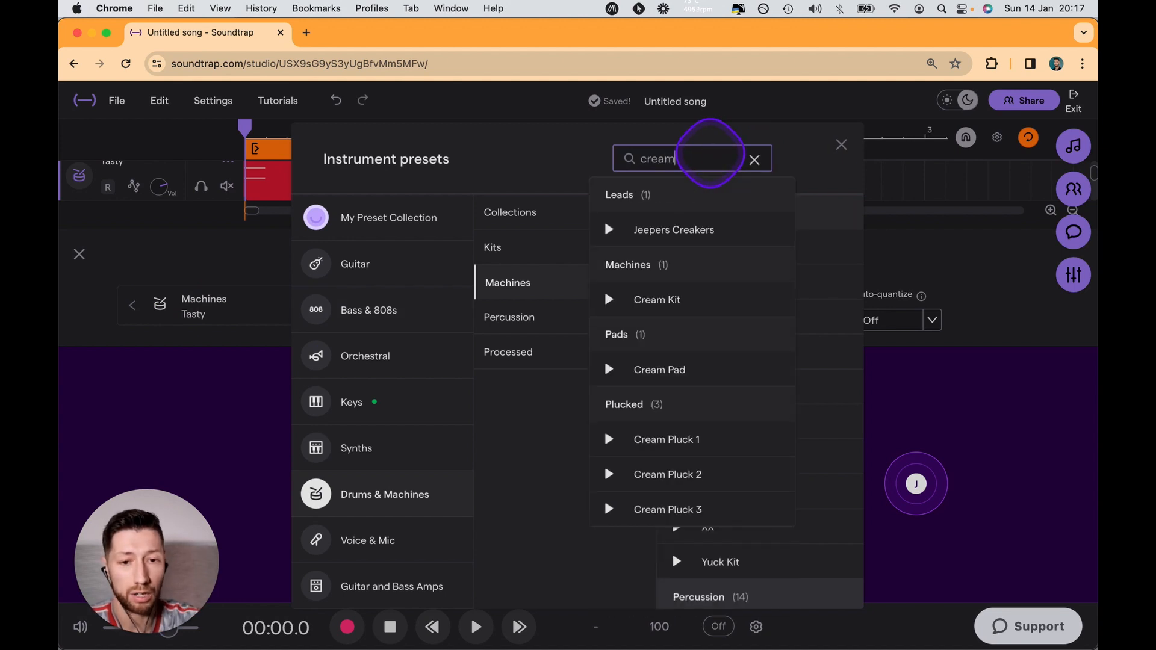
left_click(664, 236)
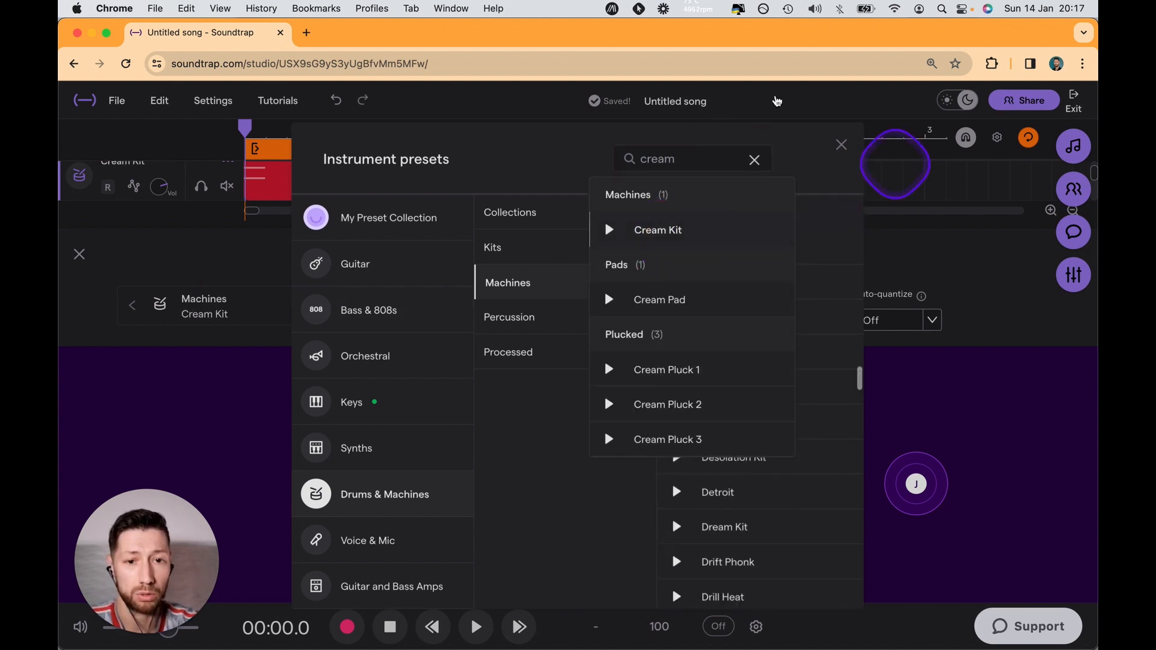
left_click(840, 144)
key("space")
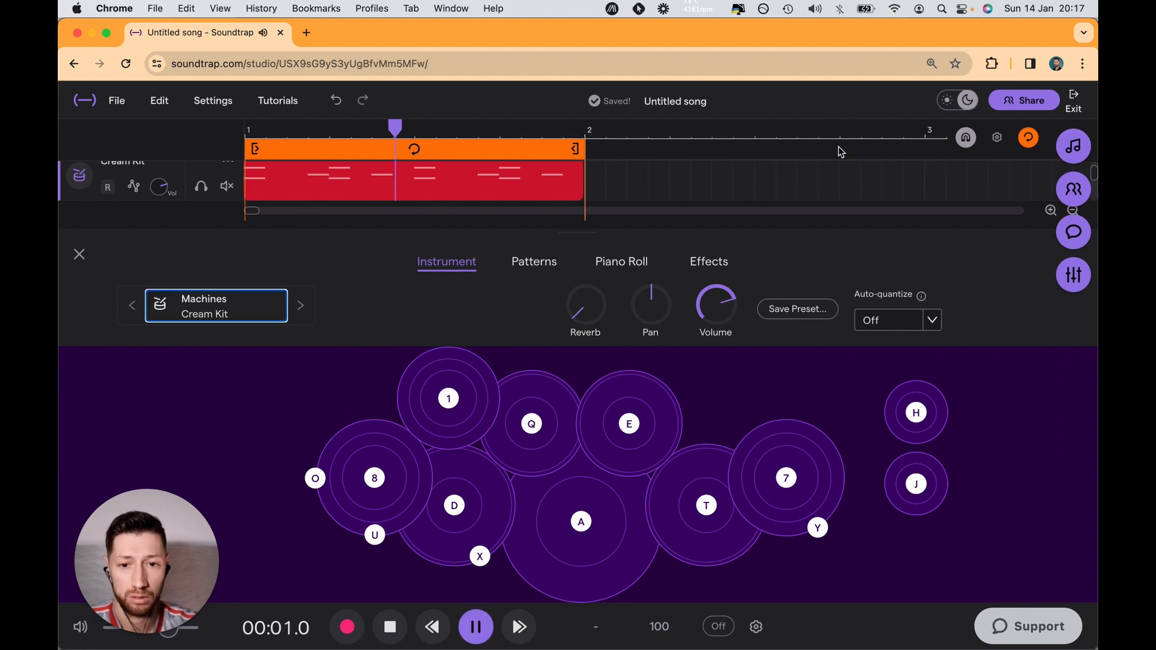
key("space")
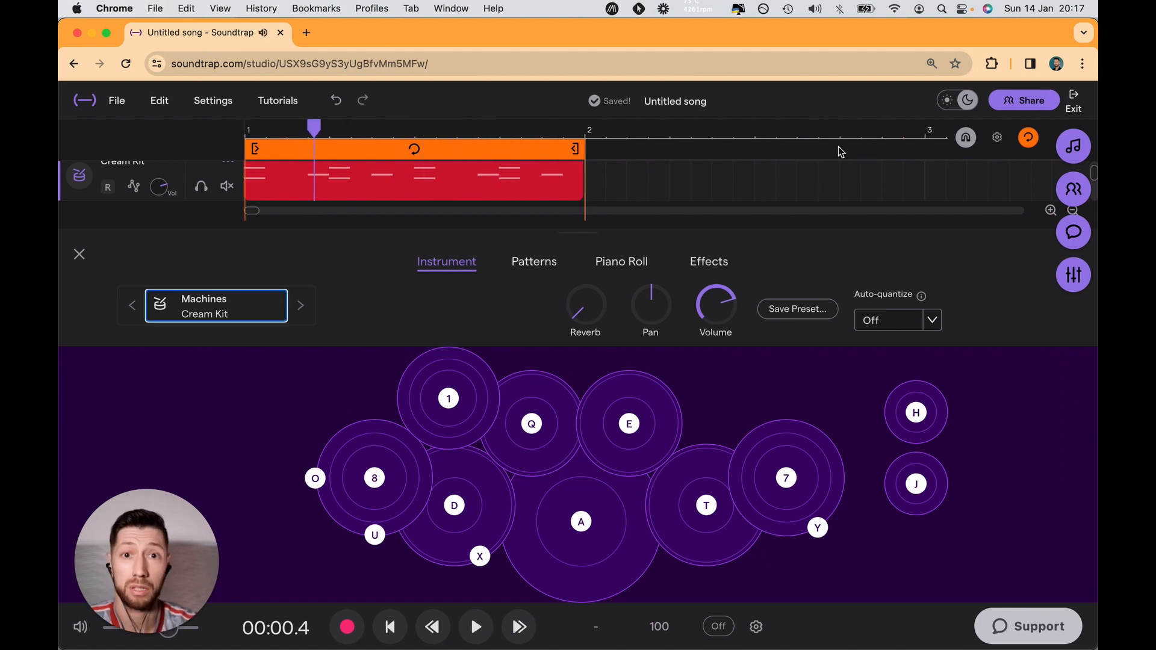
left_click(82, 268)
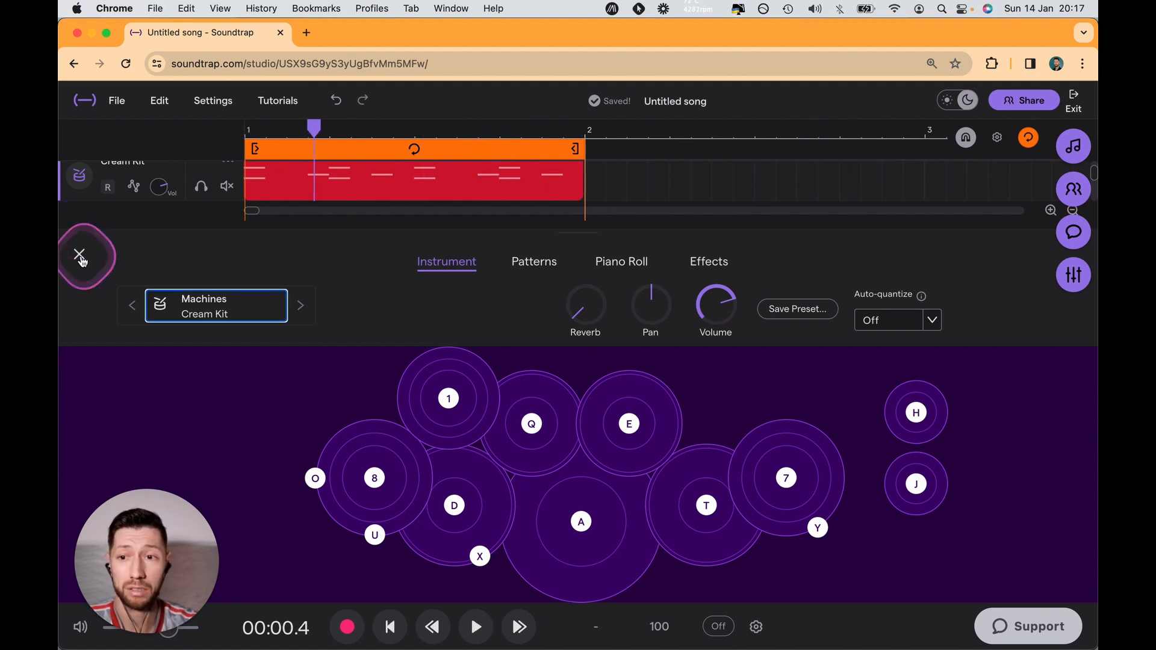
key("Return")
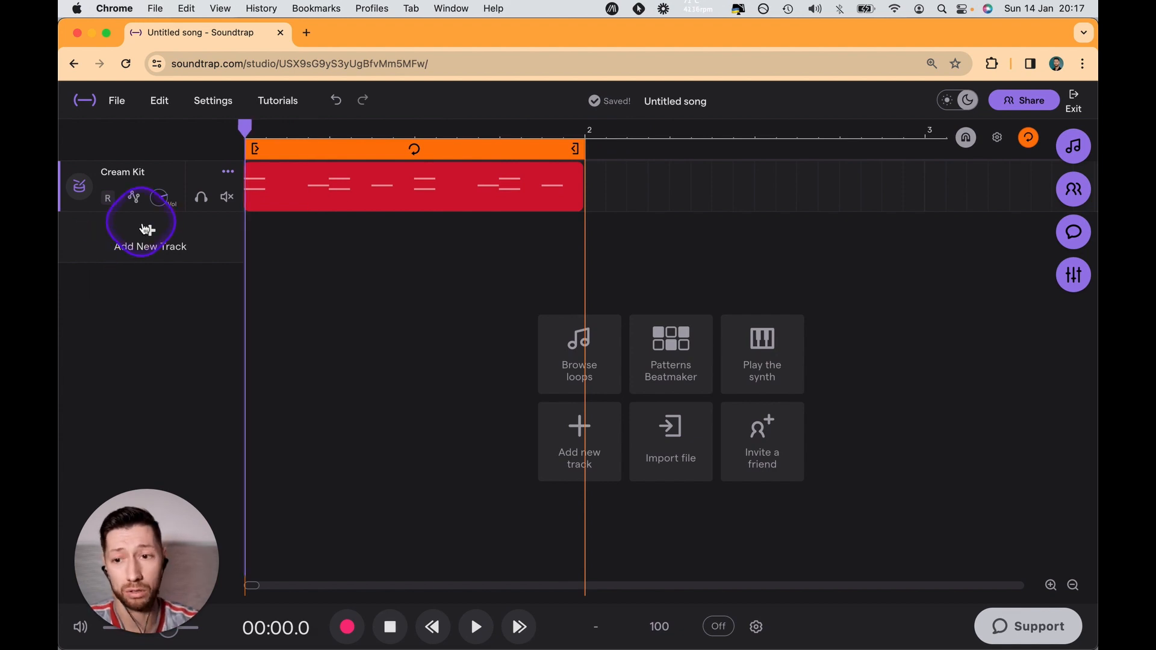
Add a Smart Drummer track and create a drummer region on it
left_click(146, 229)
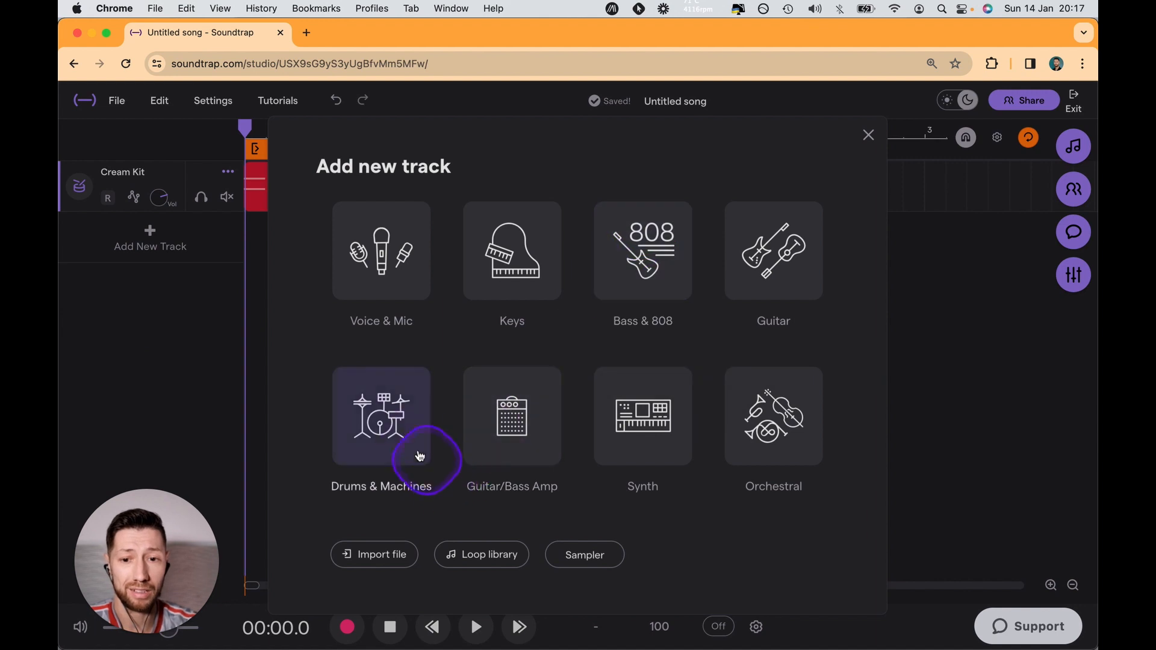
left_click(419, 456)
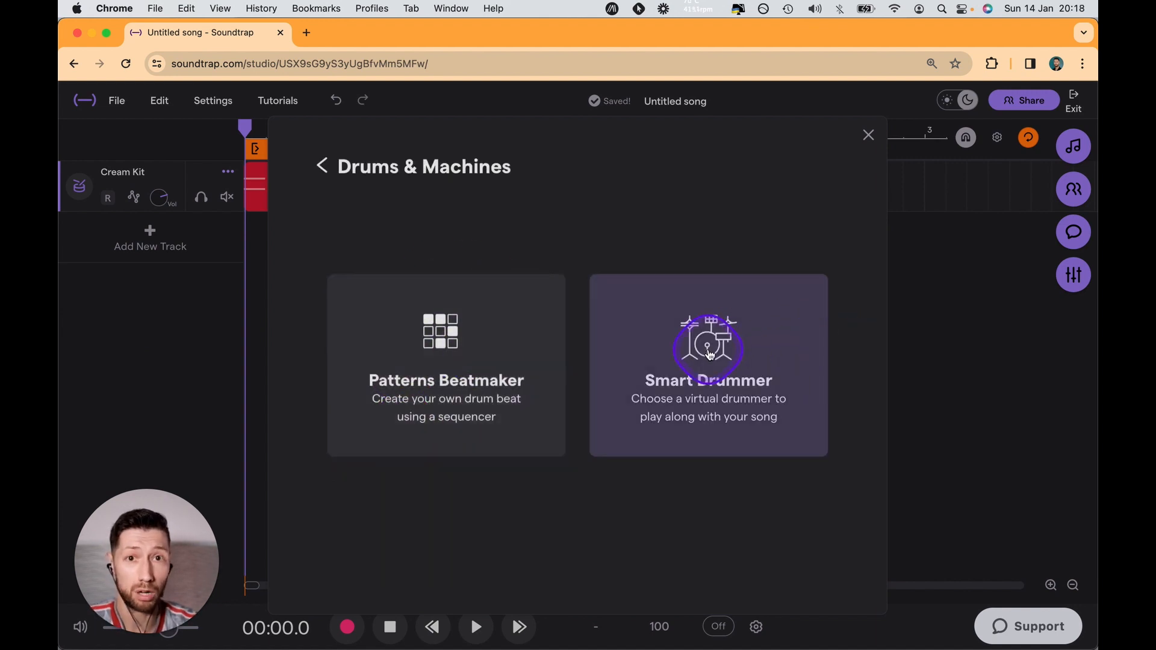
left_click(710, 354)
left_click(382, 186)
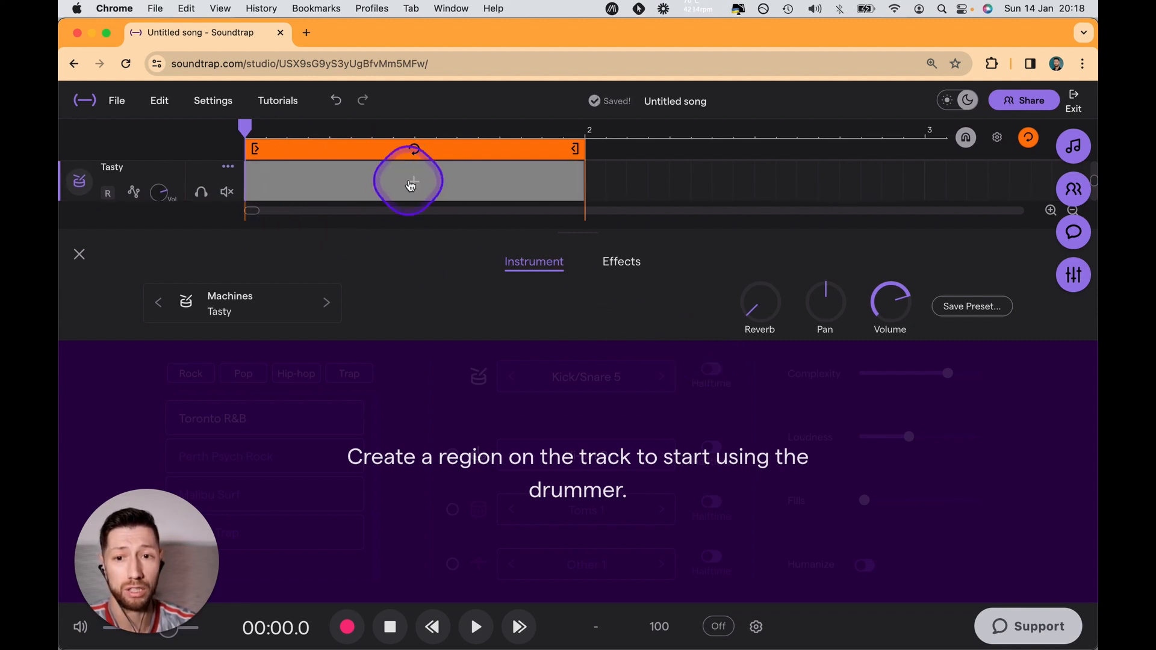
left_click(411, 182)
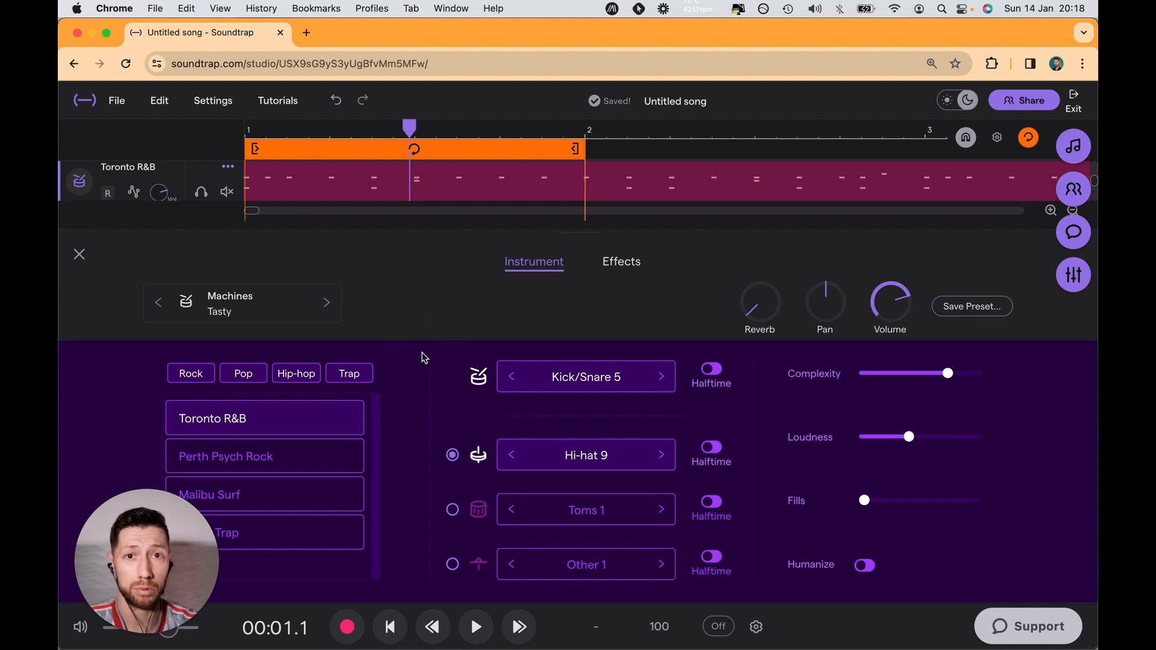
Loop the Cream Kit region out to bar 9 to match the drummer region, and play both tracks together
left_click_drag(590, 236, 581, 153)
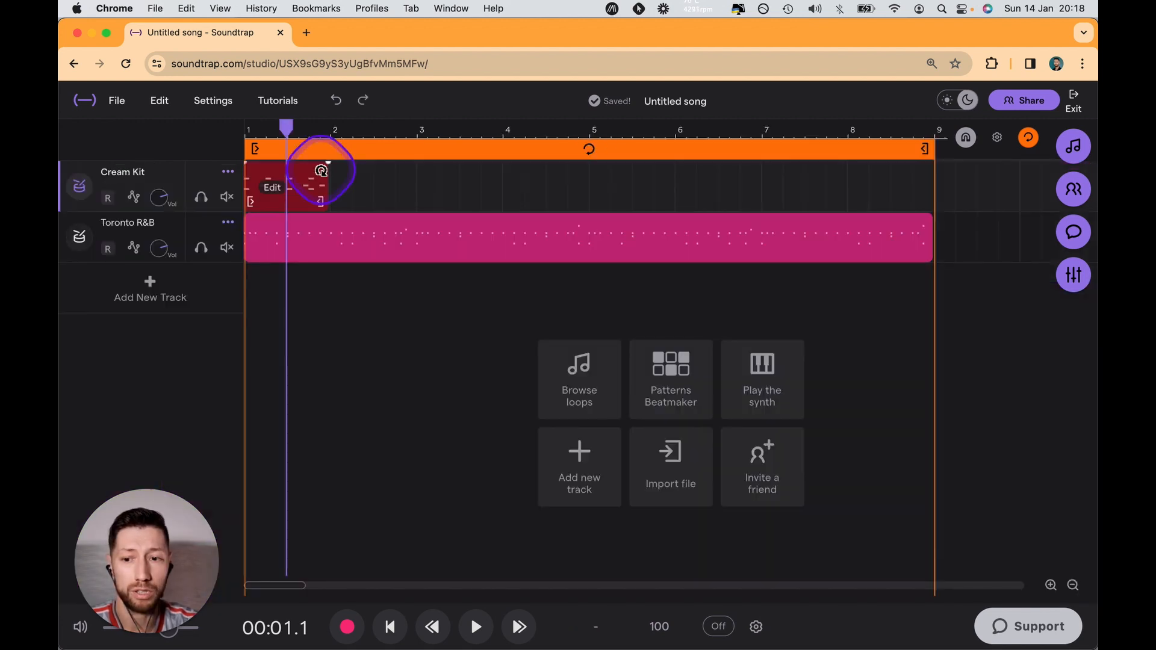
left_click_drag(321, 171, 925, 193)
left_click(621, 240)
key("space")
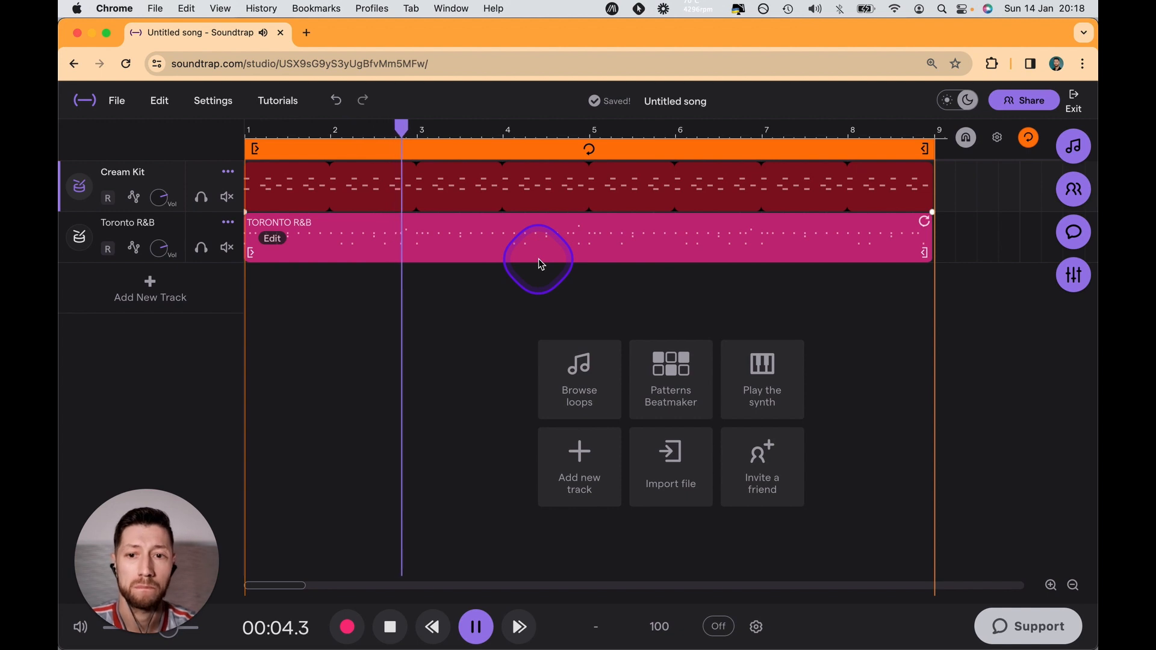
key("space")
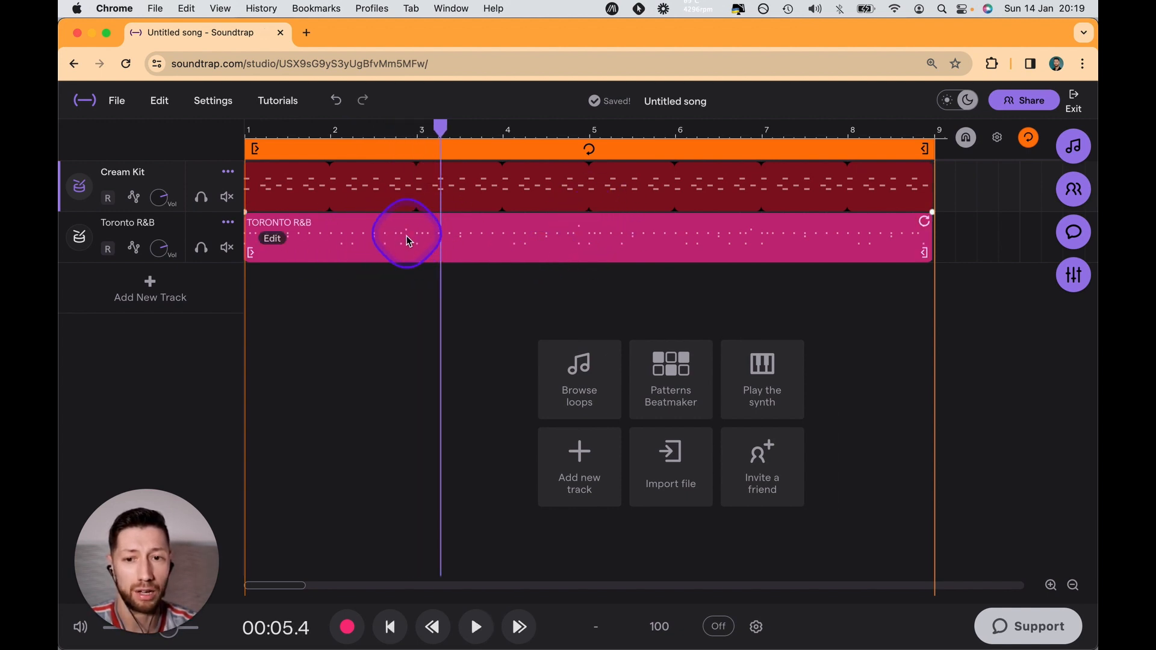
key("Return")
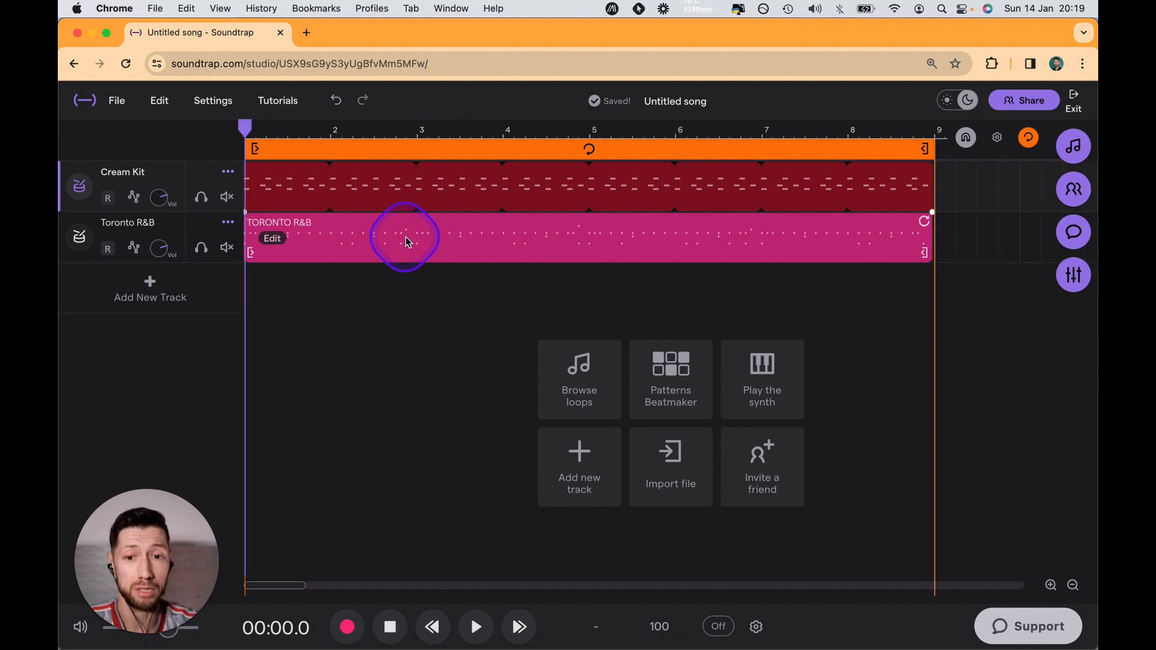
Add another Patterns Beatmaker track and assign its three rows to High Tom, Mid Tom and Low Tom
left_click(152, 287)
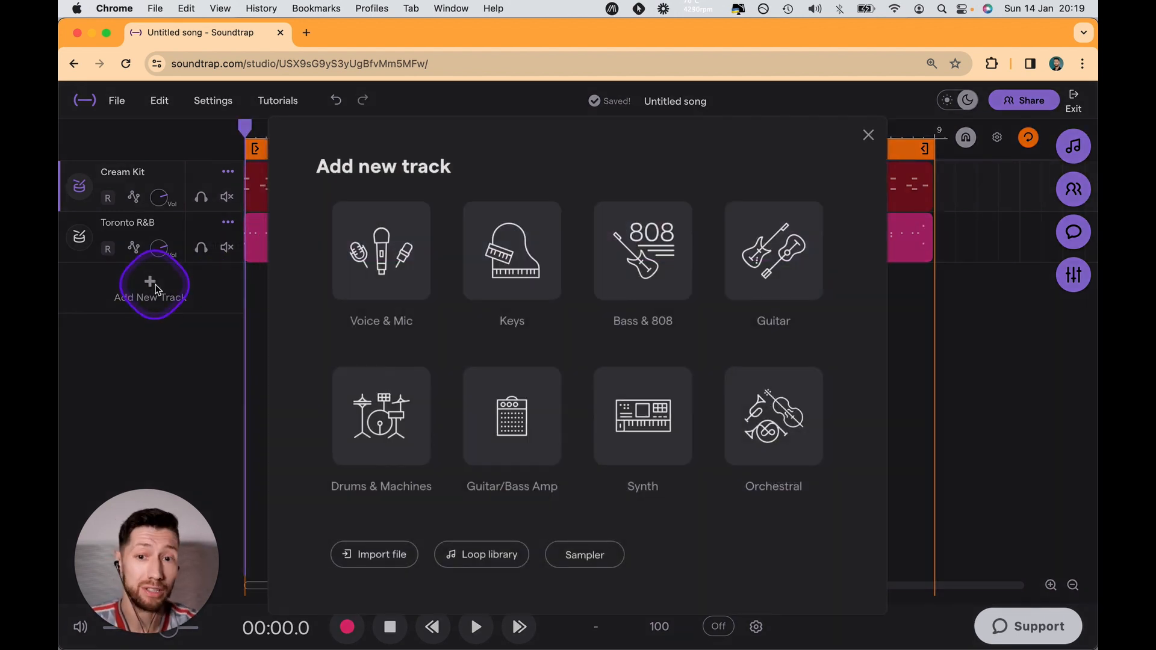
left_click(421, 377)
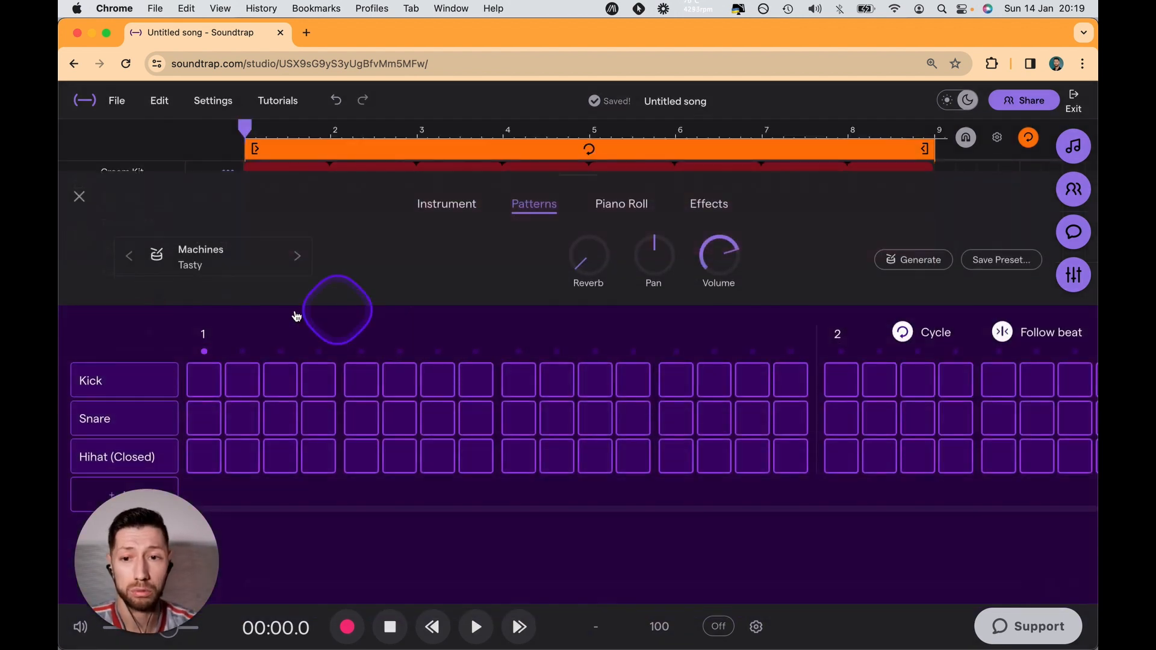
left_click(139, 384)
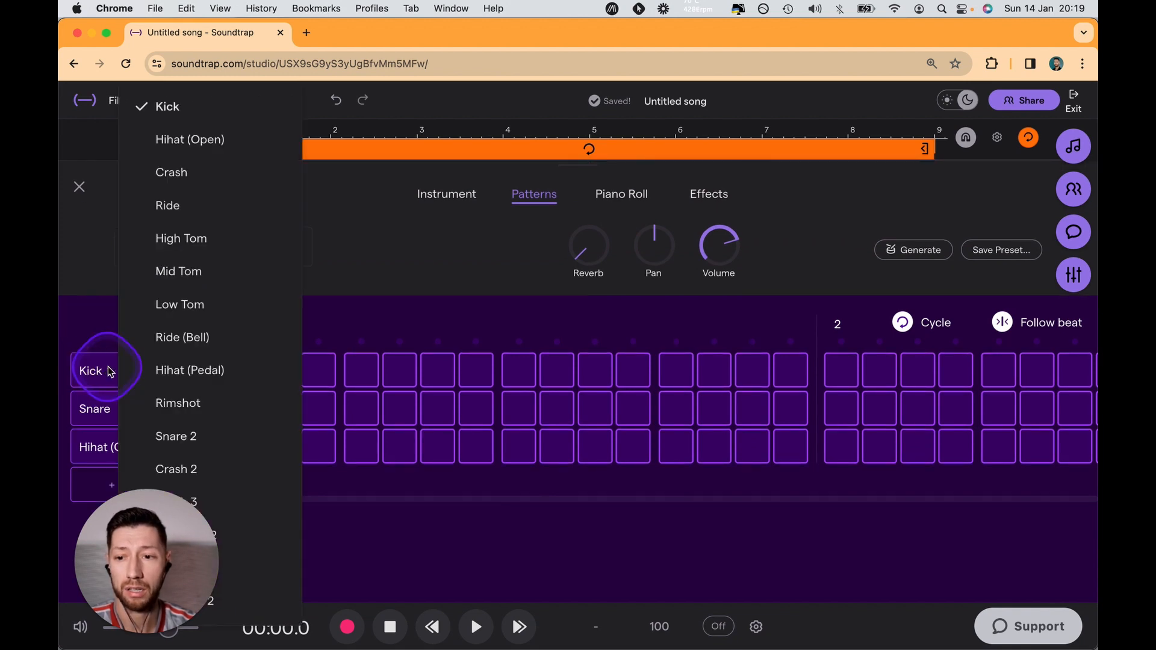
left_click(184, 236)
left_click(127, 412)
left_click(190, 273)
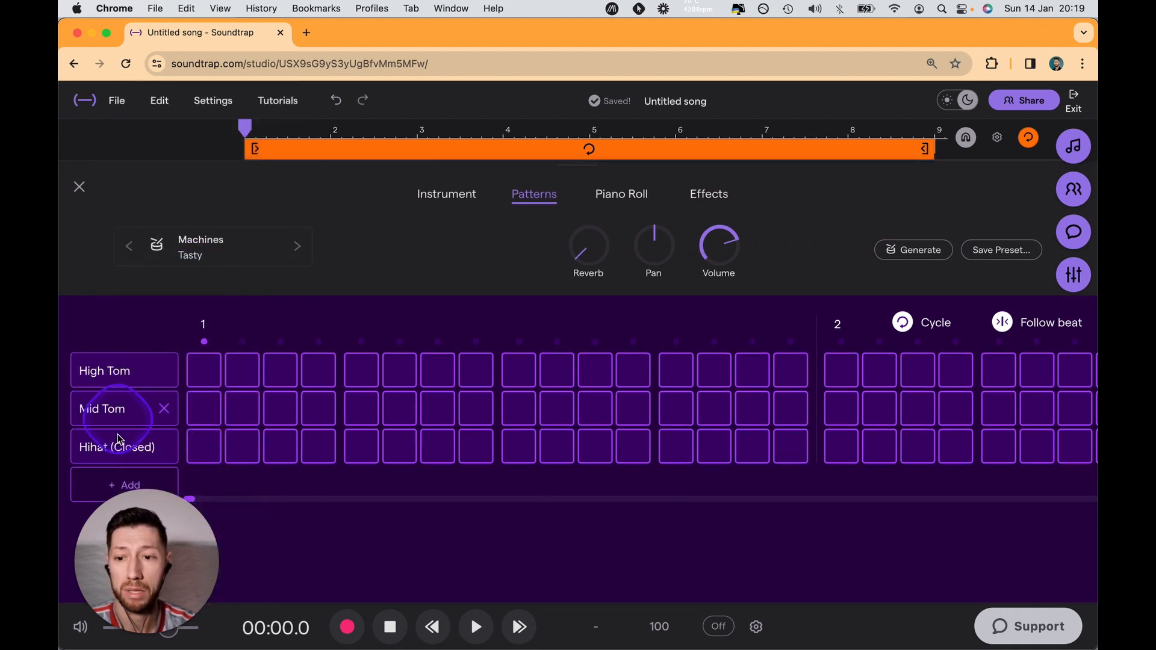
left_click(126, 455)
left_click(180, 309)
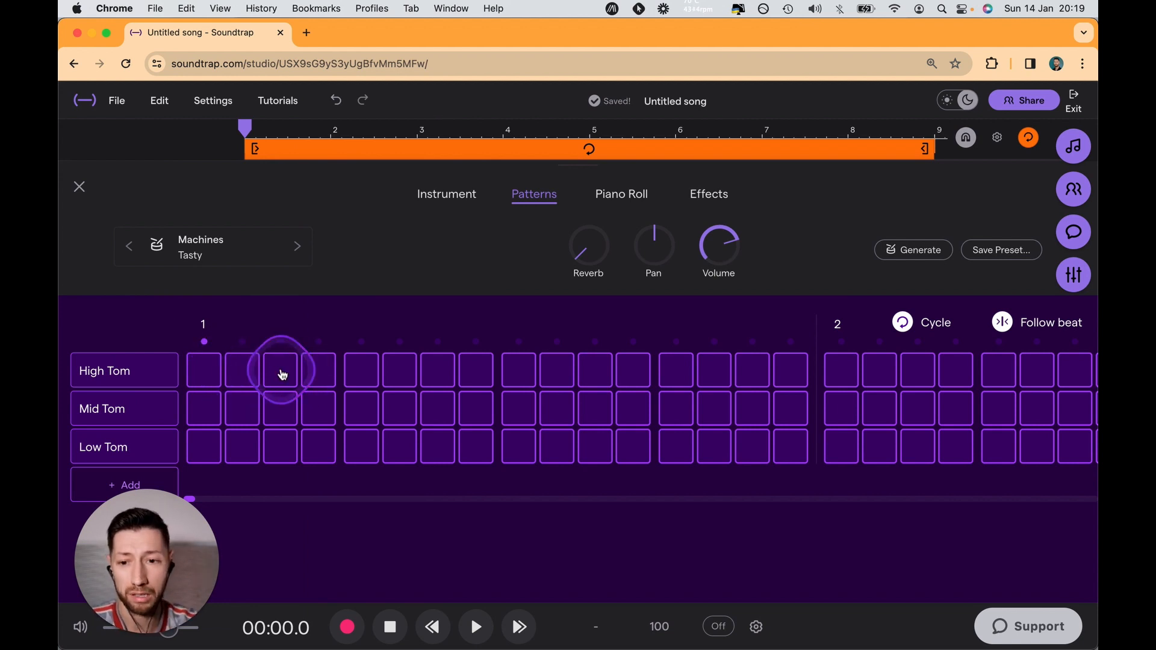
Program the toms in bar 1: High Tom on steps 3 and 12, Mid Tom on 6 and 15, Low Tom on 9 and 13, and play them
left_click(399, 410)
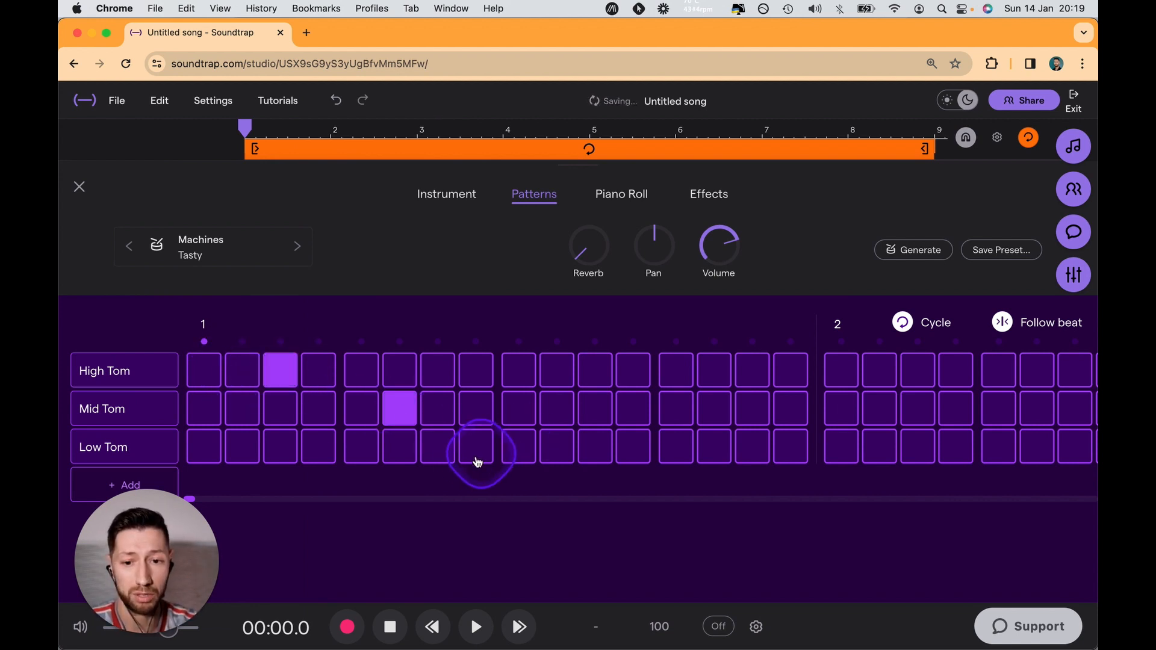
left_click(519, 446)
left_click(633, 370)
left_click(675, 446)
left_click(751, 408)
left_click(879, 372)
left_click(879, 373)
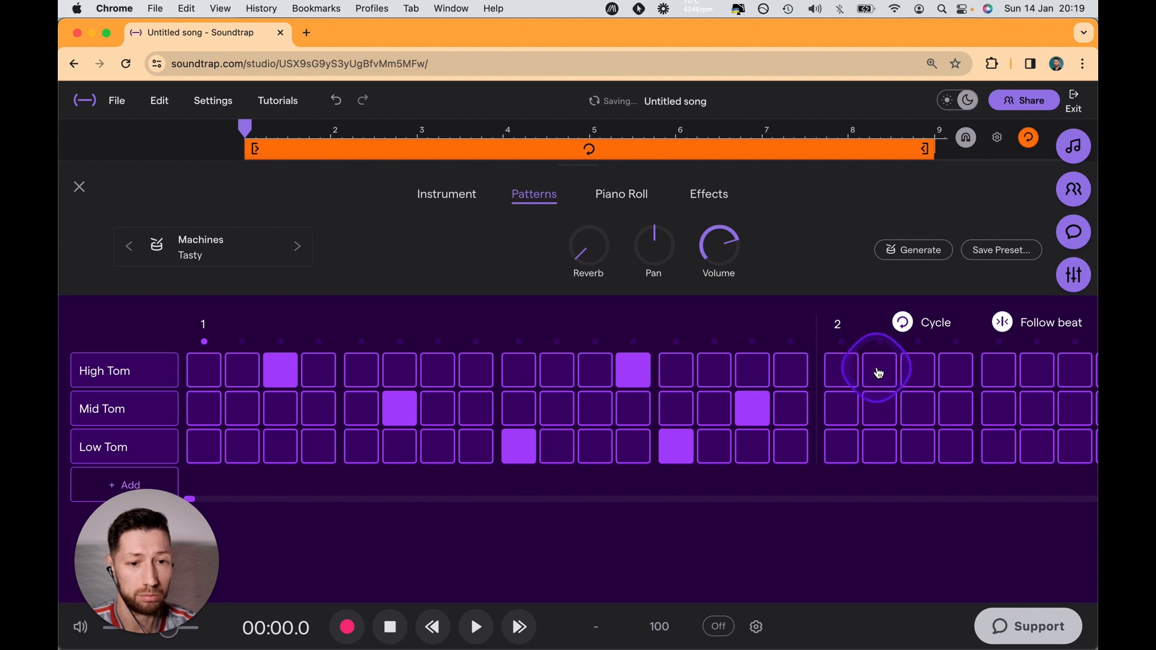
key("space")
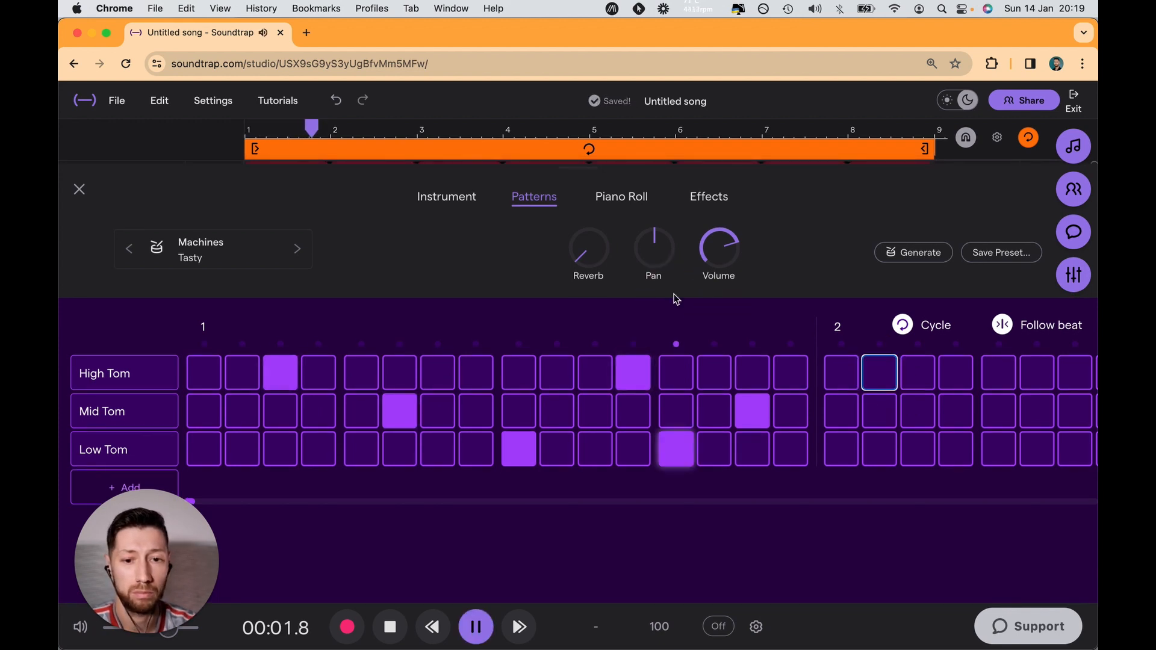
Loop the tom pattern region out to bar 9 to match the other drum regions, and audition all three tracks together
left_click_drag(335, 265, 930, 279)
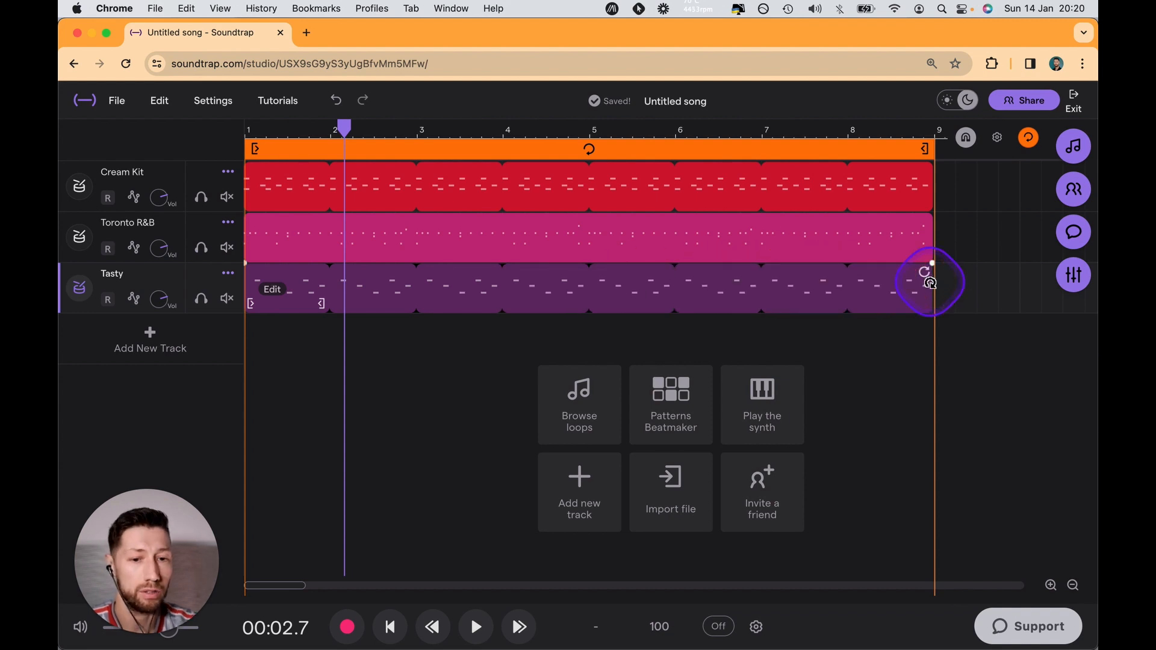
left_click(373, 246)
key("space")
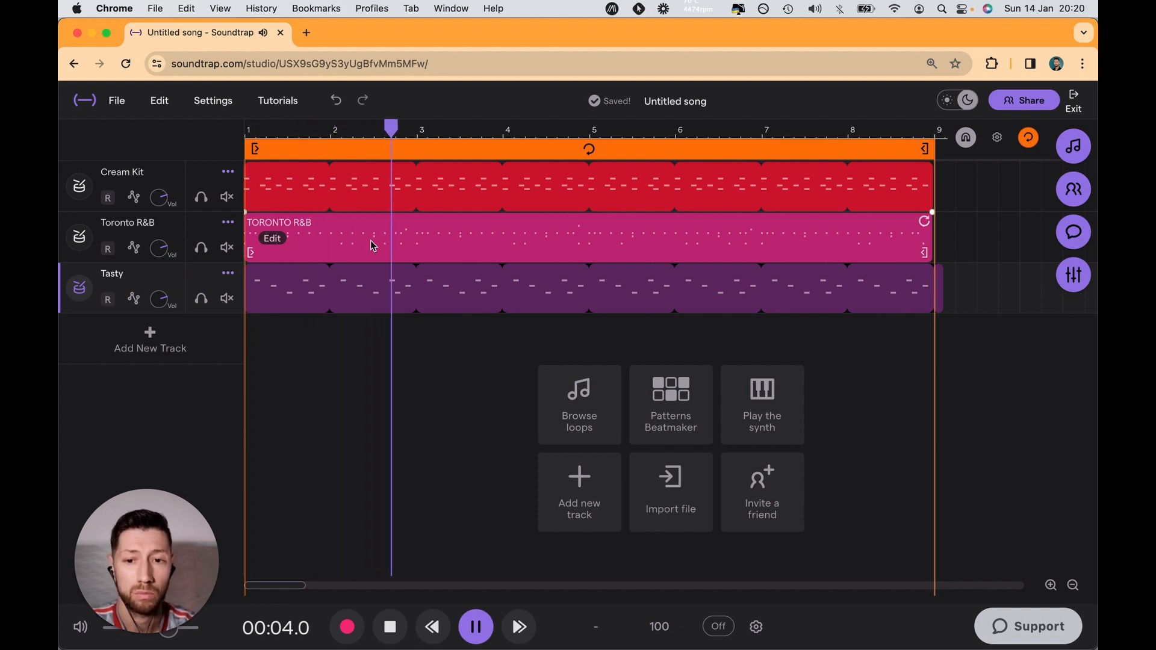
key("space")
left_click(537, 280)
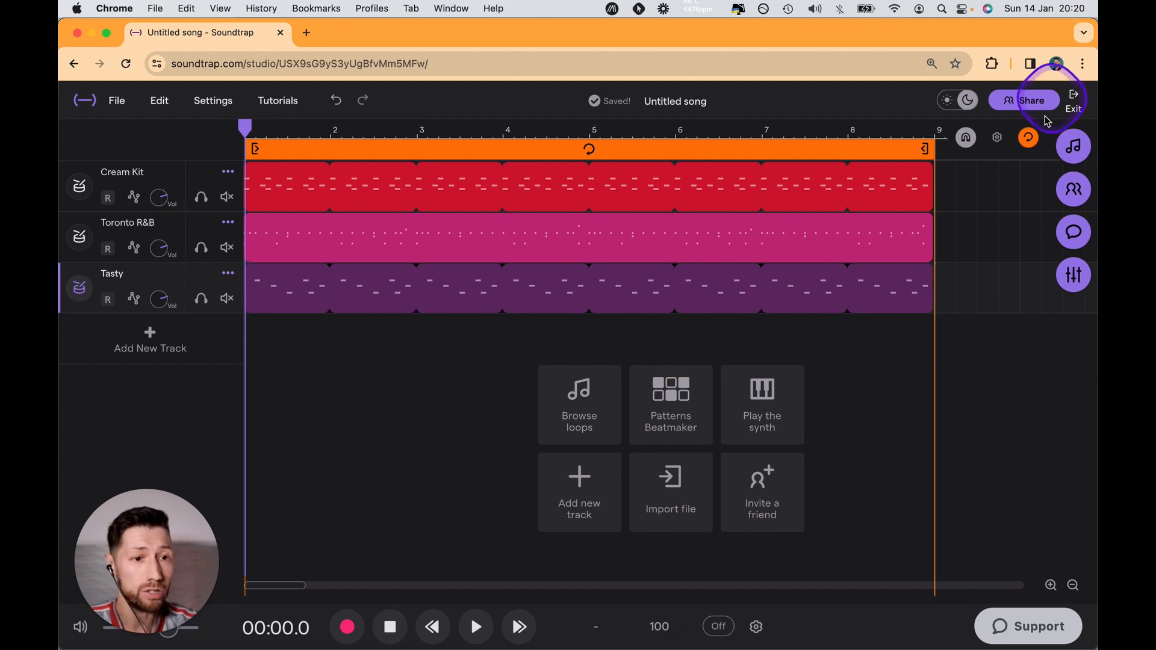
left_click(547, 191)
left_click(517, 228)
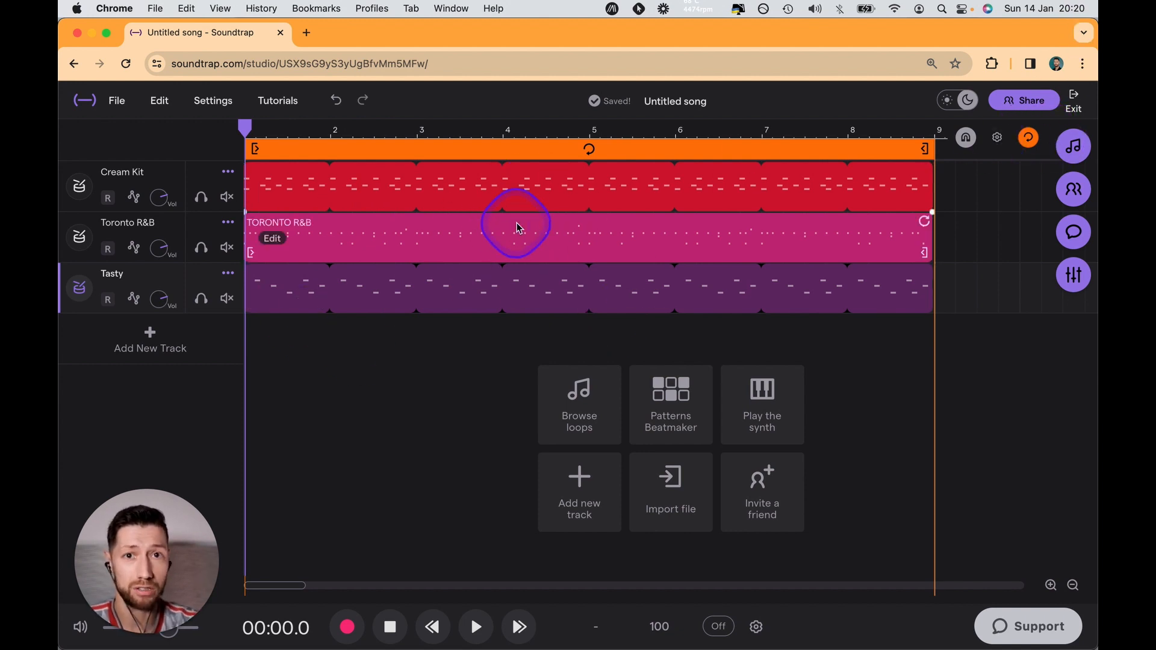
left_click(516, 200)
left_click(535, 230)
left_click(184, 342)
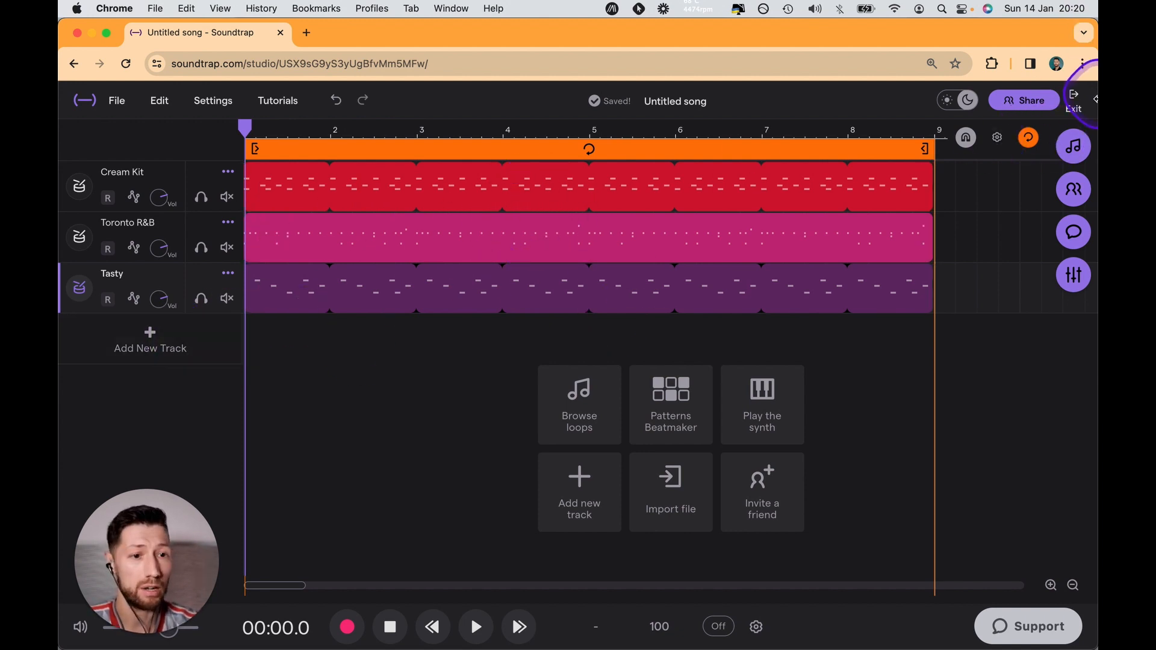
Open the loops and one-shots library and clear its Originals search
left_click(1071, 150)
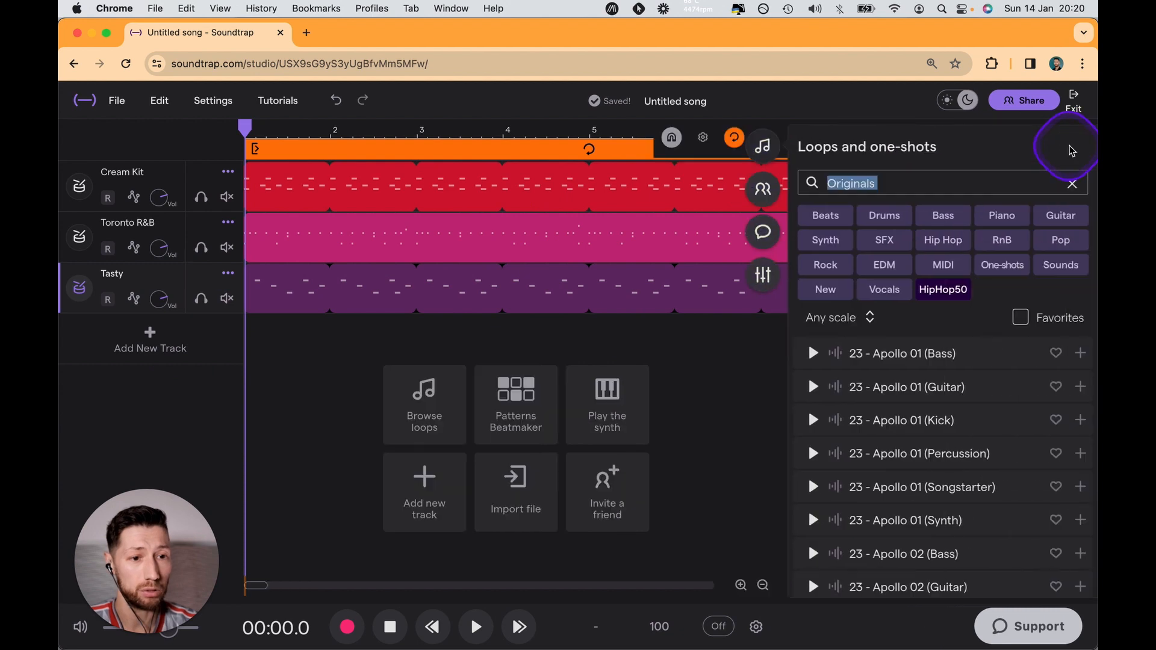
left_click(1071, 184)
left_click(843, 190)
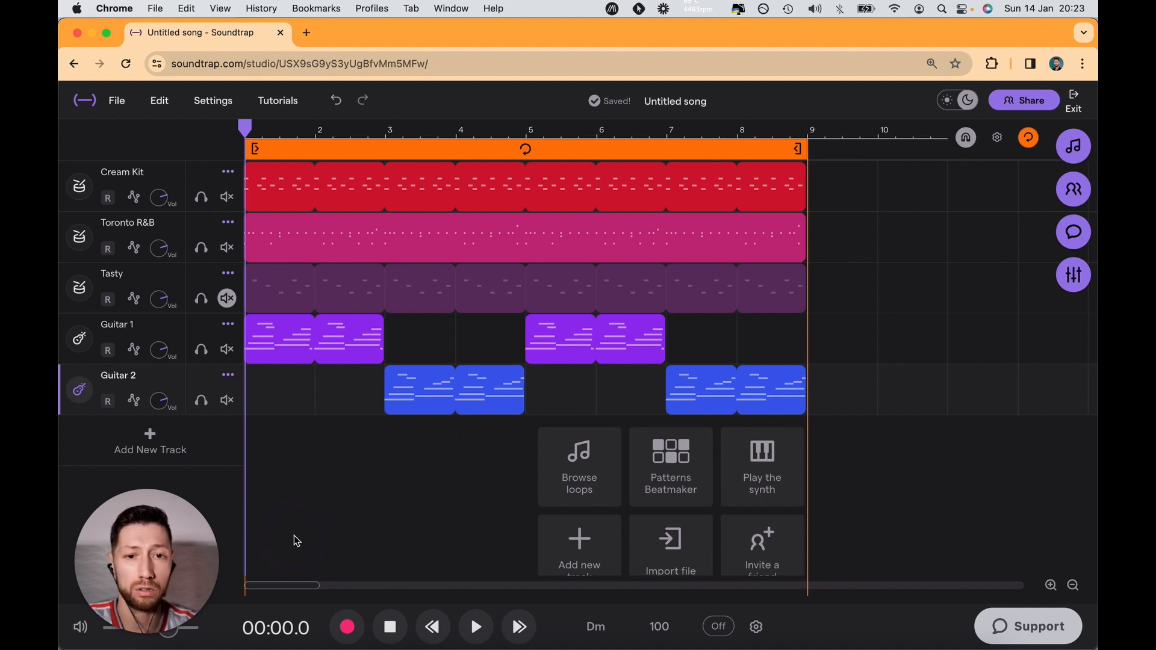
Play the drum arrangement with the two guitar tracks, return to the start and stop playback
key("space")
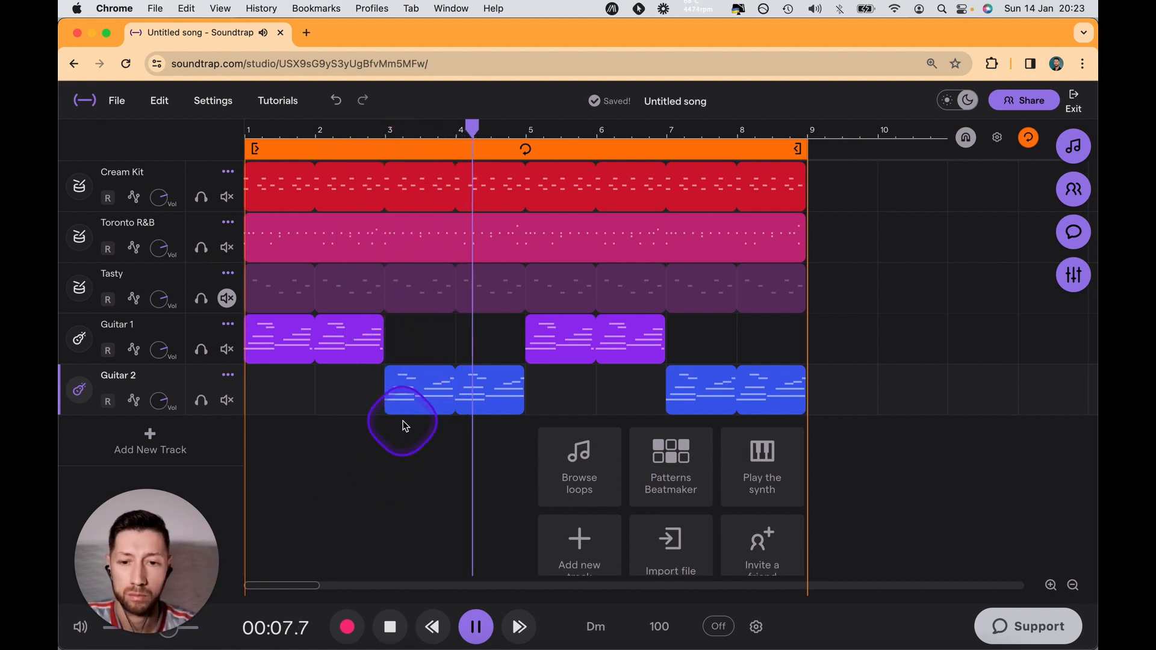
key("Return")
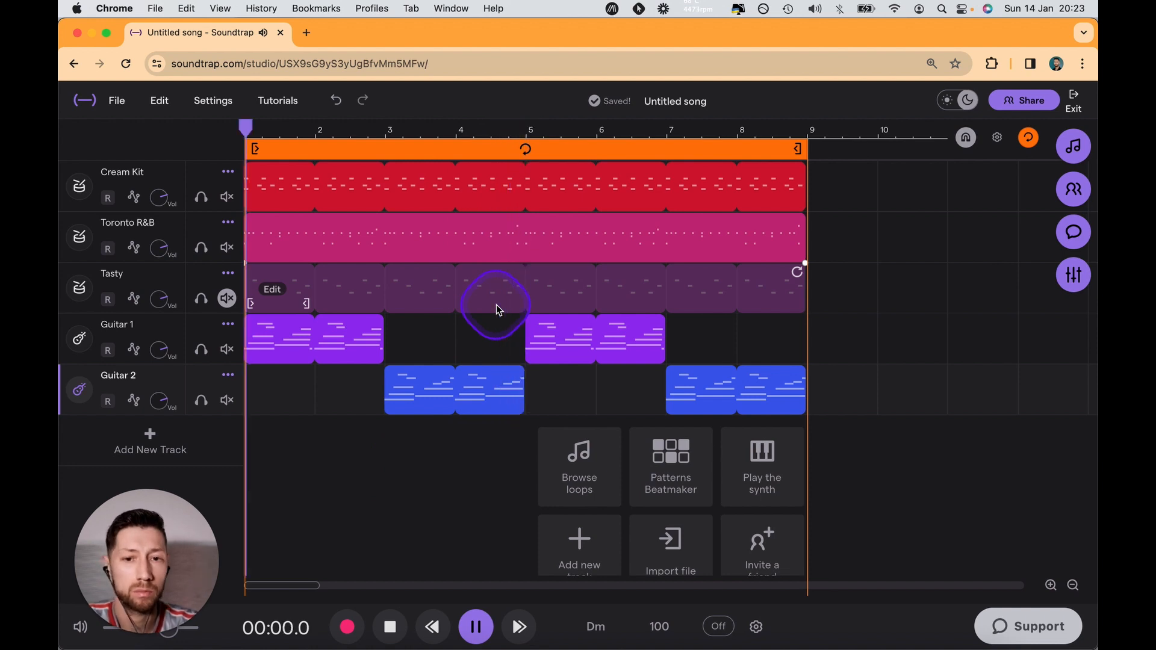
key("space")
Add a Patterns Beatmaker track to the new song and program bar 1 with Kick on step 1 and Snare on step 9
left_click(675, 101)
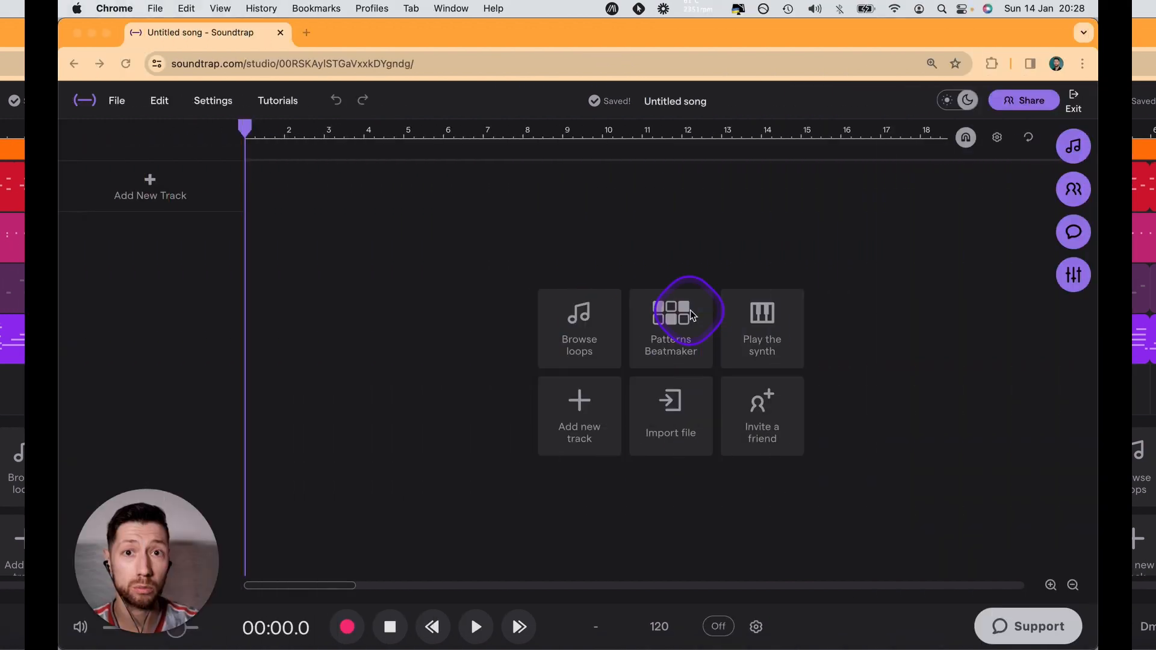
left_click(670, 344)
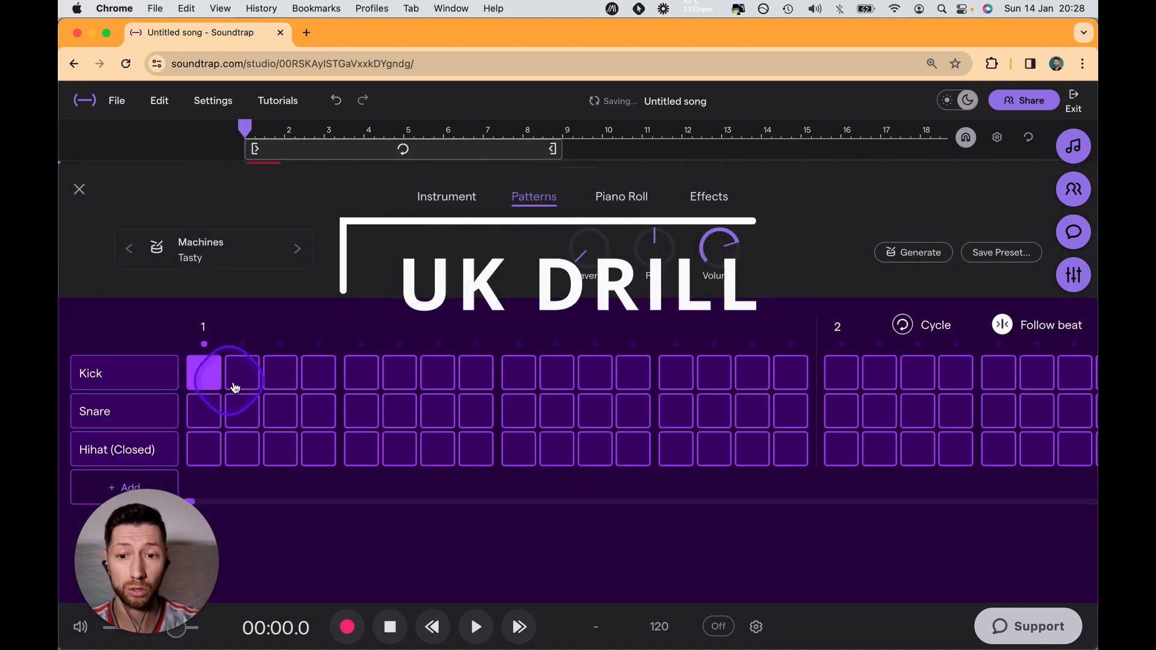
left_click(518, 415)
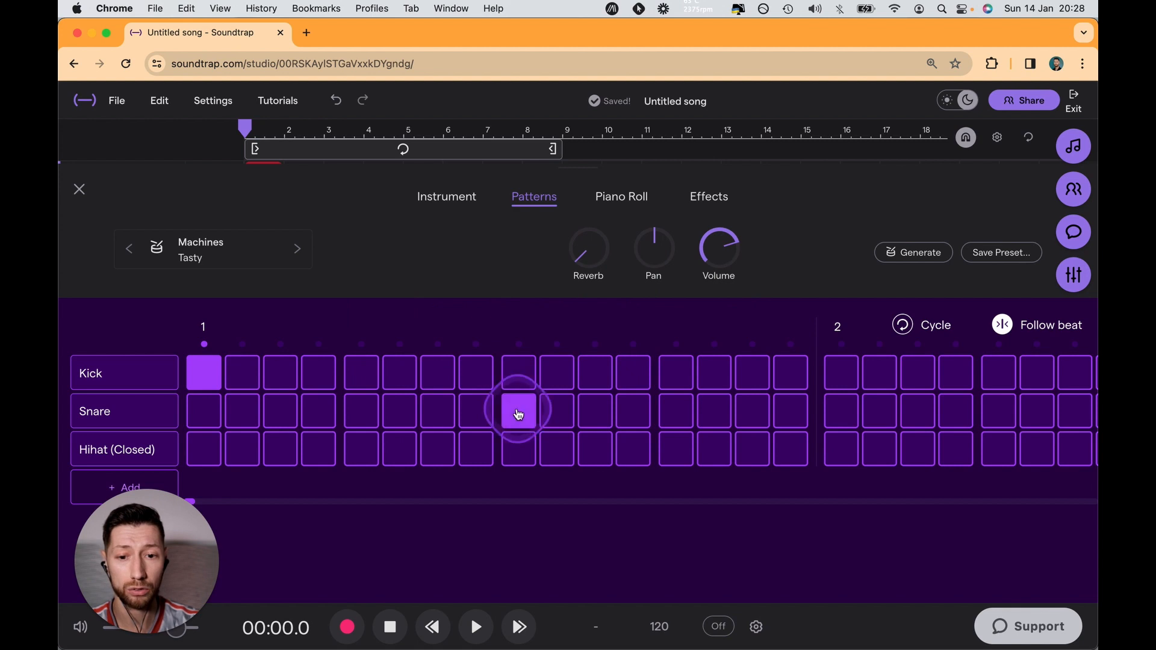
Program bar 2 of the pattern with Kick on steps 1 and 5 and Snare on step 9
scroll(535, 399, "right", 5)
left_click(534, 377)
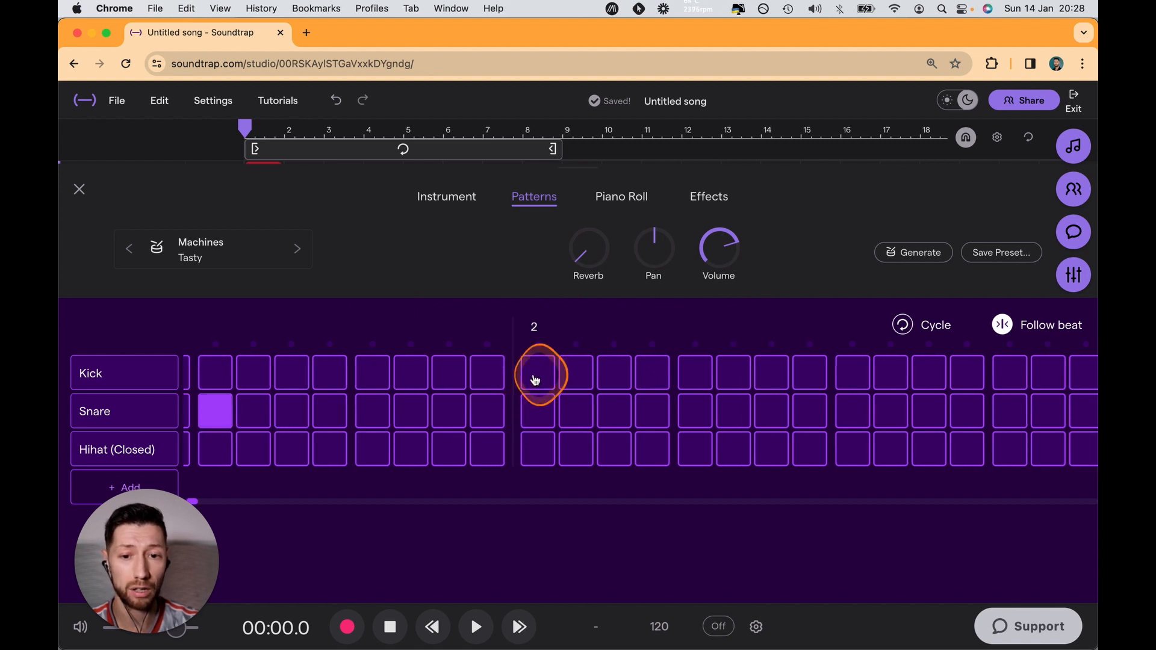
left_click(693, 372)
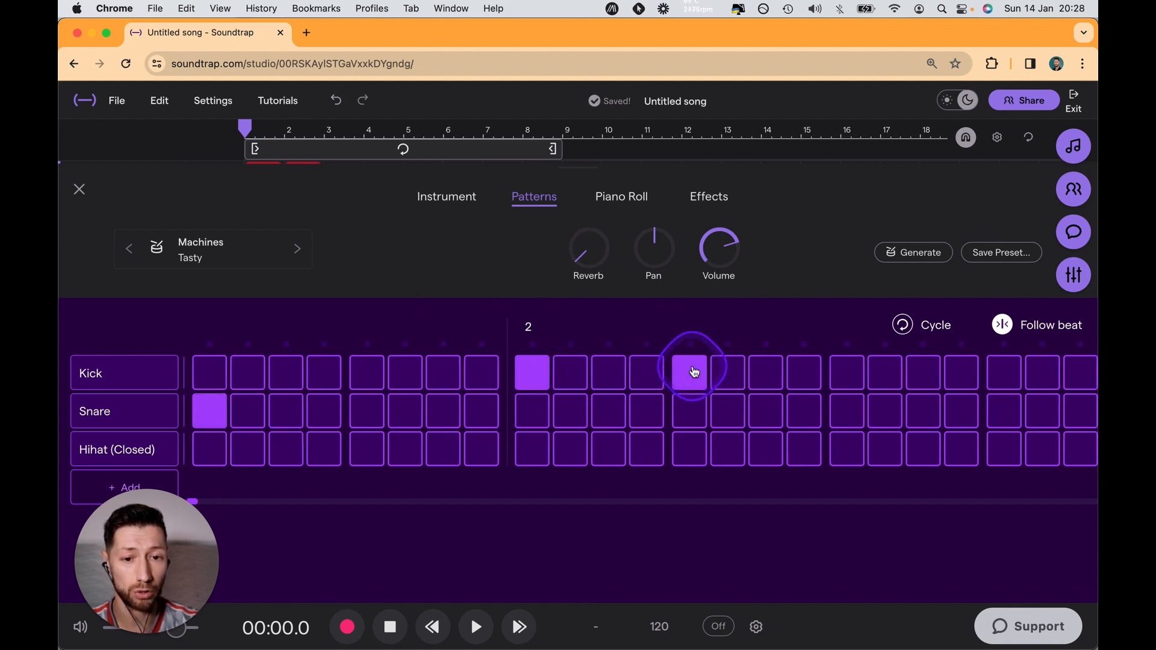
scroll(694, 371, "right", 3)
scroll(694, 372, "right", 1)
left_click(618, 415)
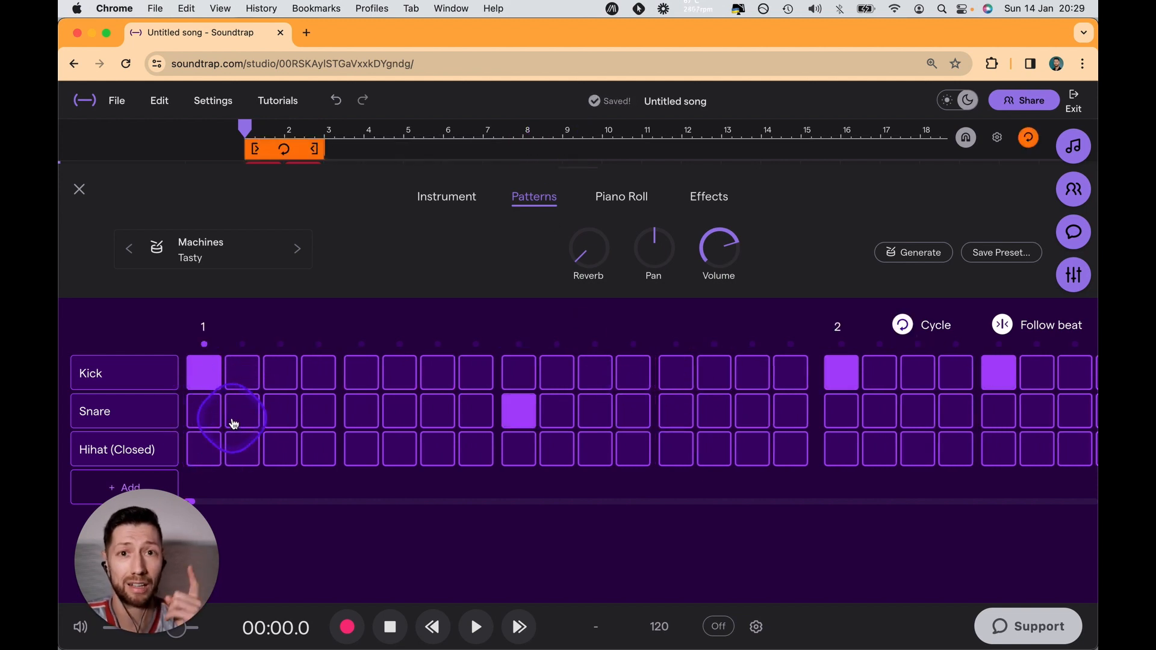
Program closed hi-hats in bar 1 on steps 1, 4, 7, 9, 12 and 15
left_click(206, 448)
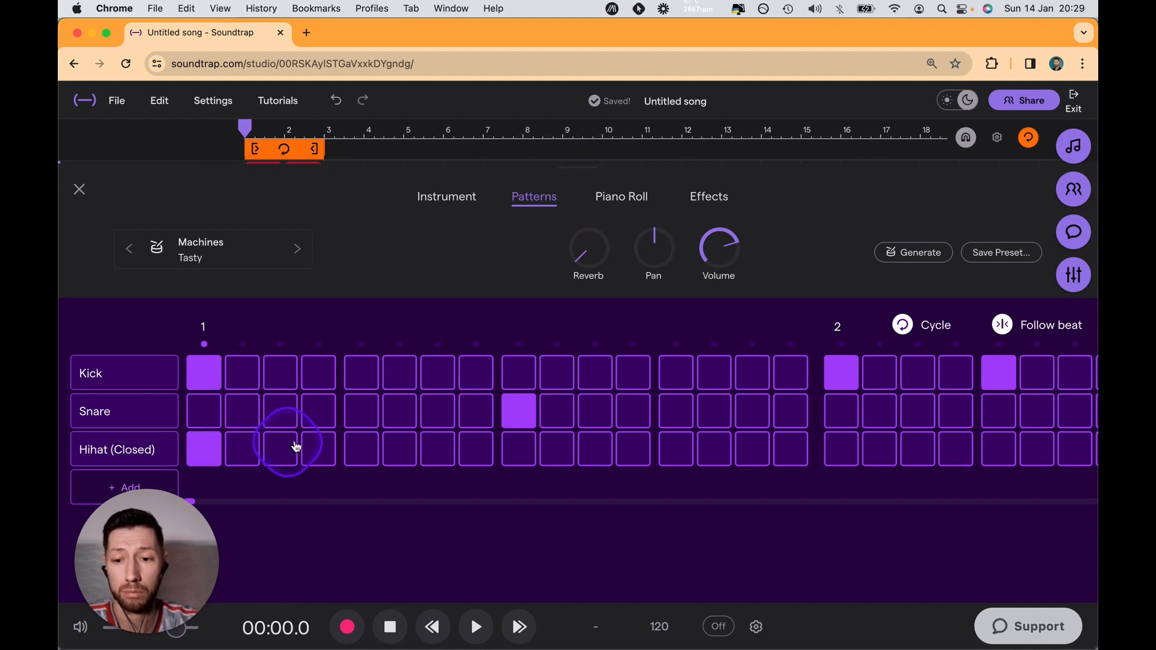
left_click(318, 447)
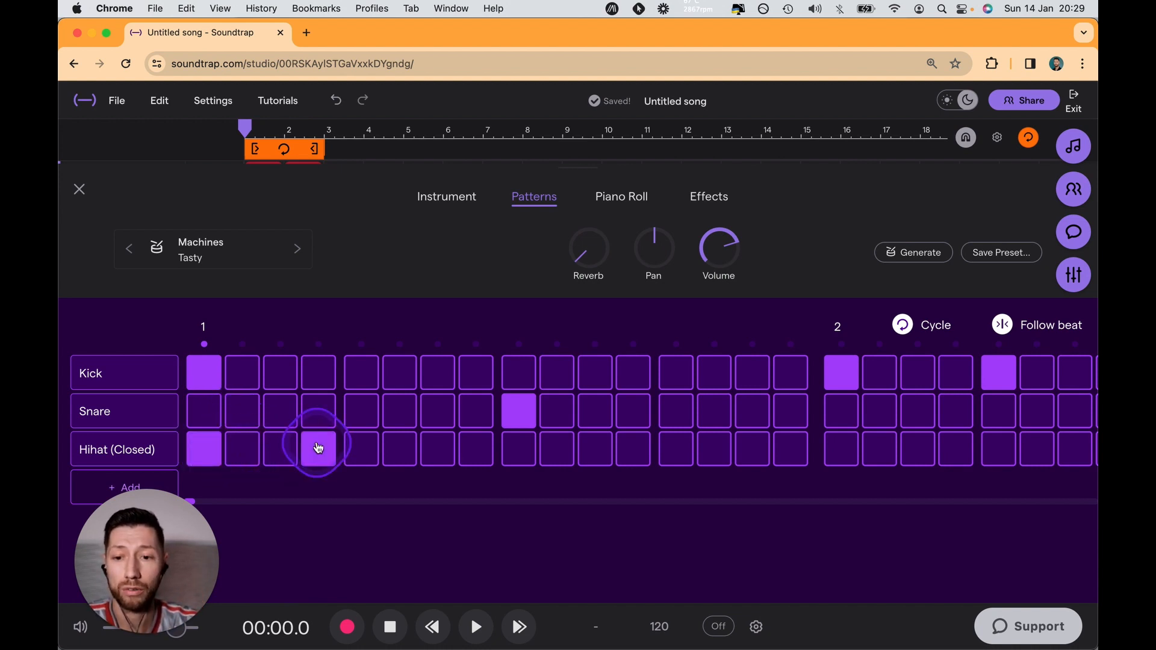
left_click(429, 450)
left_click(519, 451)
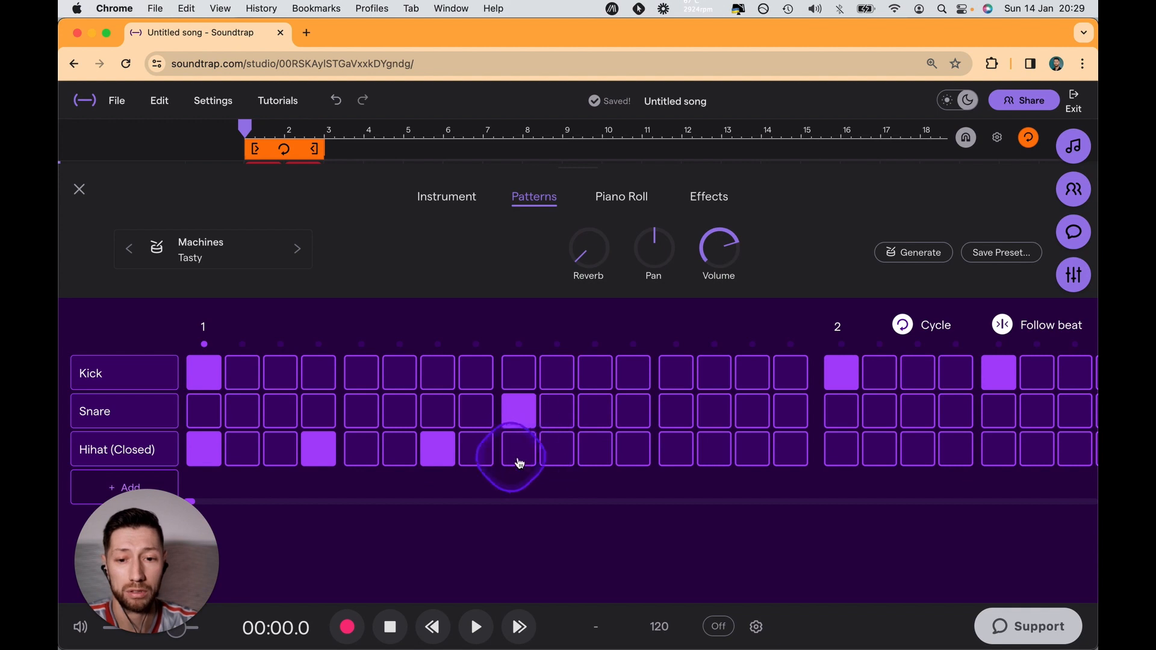
left_click(629, 455)
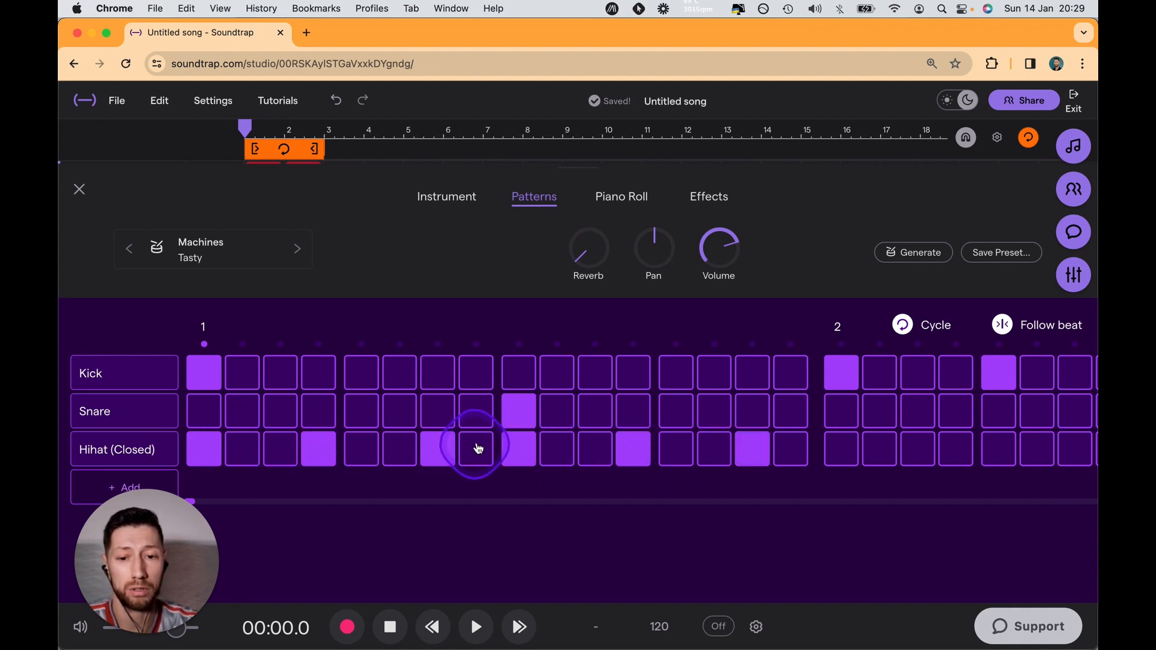
Repeat the closed hi-hat pattern in bar 2 on steps 1, 4, 7, 9, 12 and 15
scroll(500, 454, "right", 5)
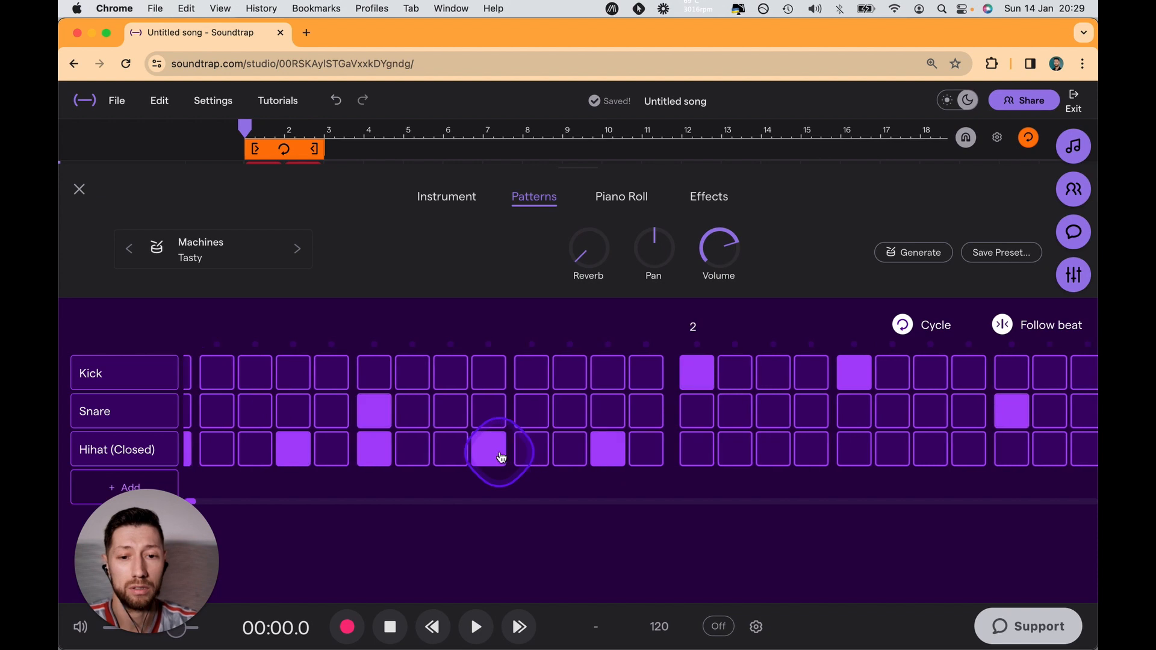
left_click(532, 451)
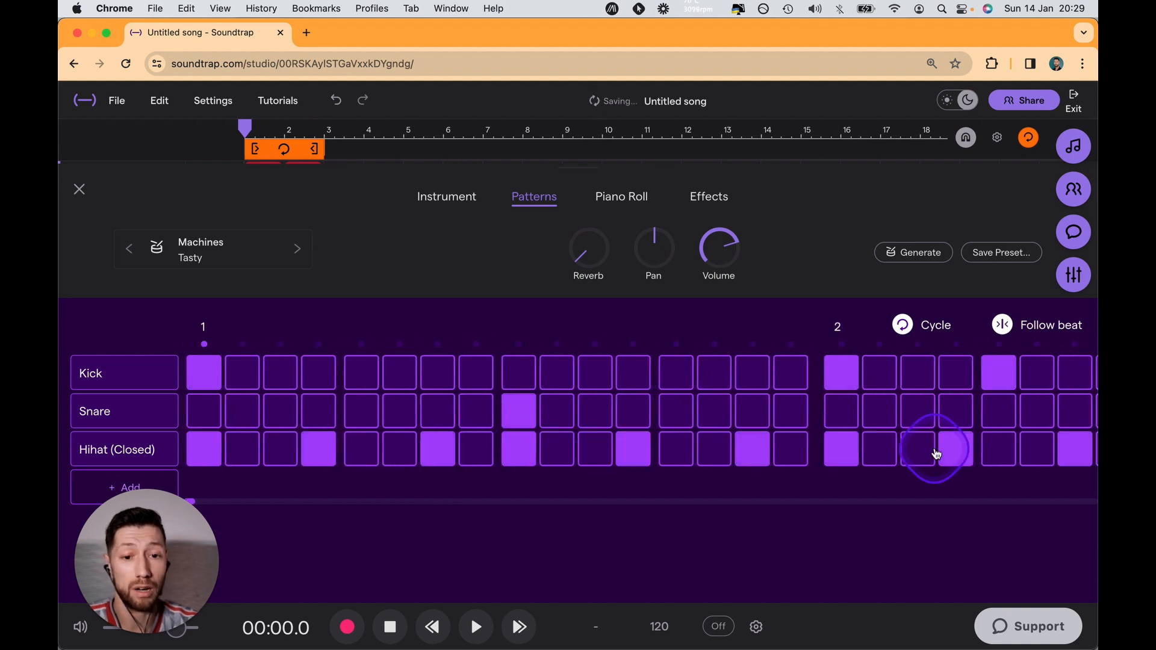
scroll(937, 453, "right", 3)
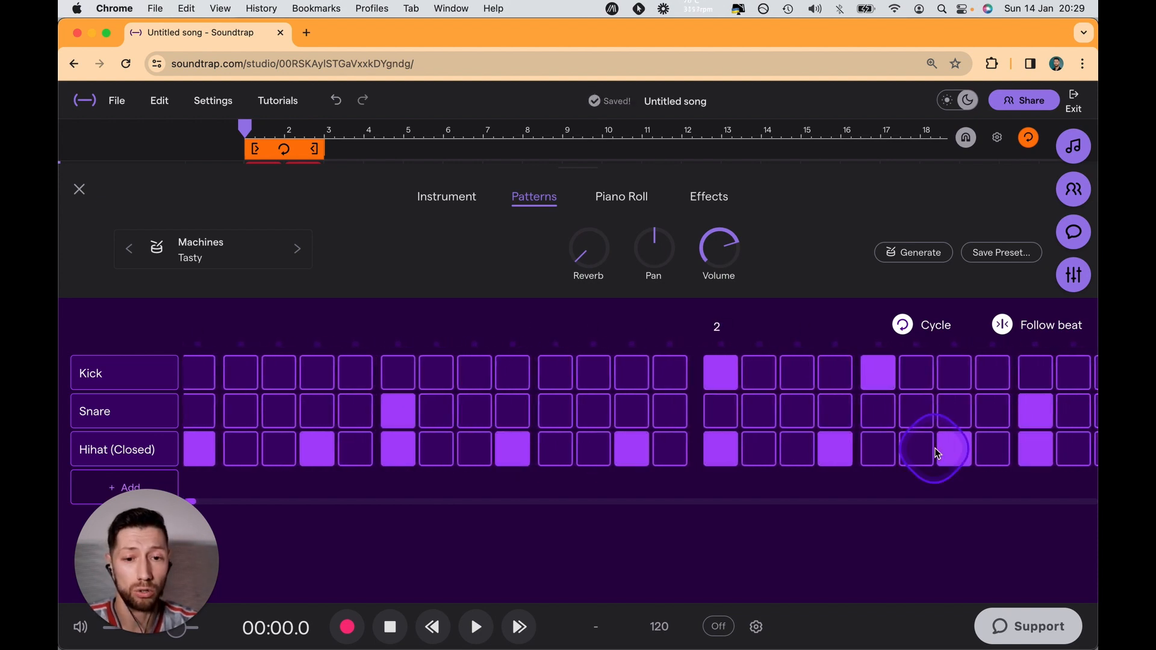
scroll(937, 453, "left", 2)
scroll(936, 453, "right", 2)
scroll(720, 443, "right", 1)
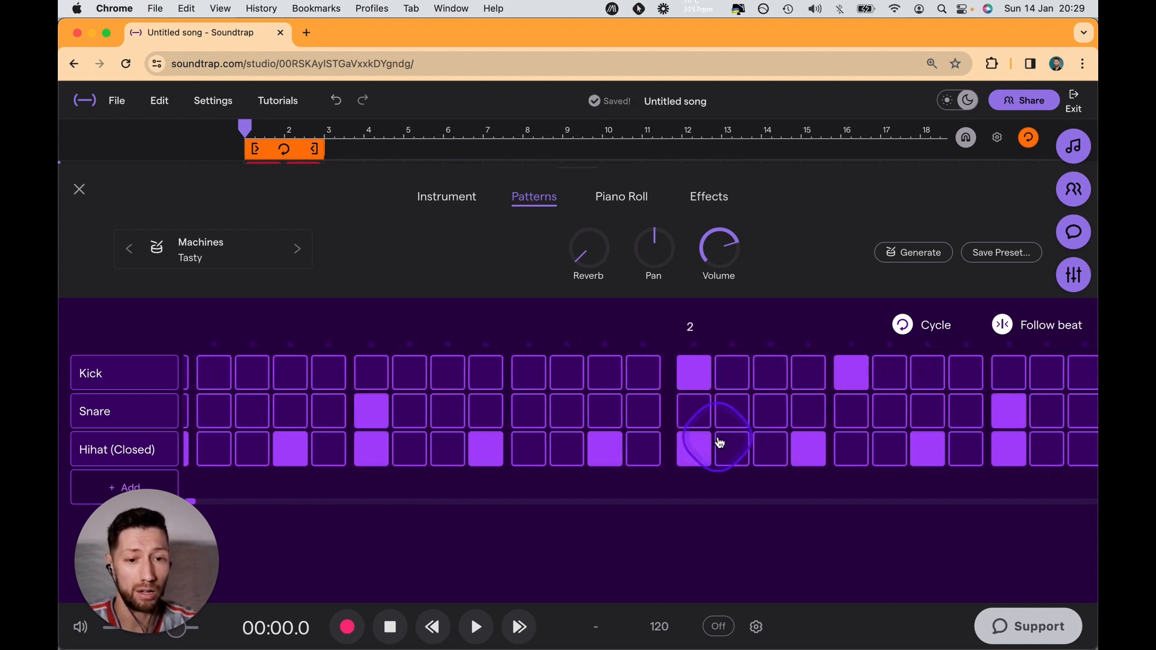
Add extra closed hi-hat hits in bar 2 on steps 3, 6 and 14
scroll(720, 442, "right", 3)
scroll(542, 426, "right", 2)
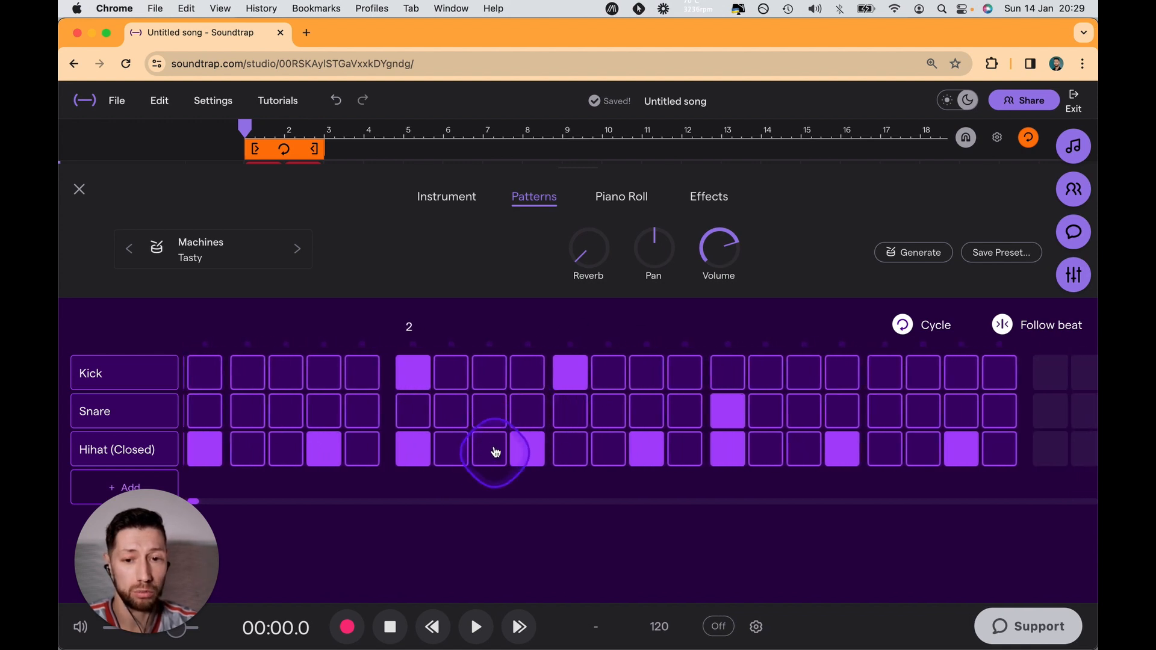
left_click(493, 450)
left_click(923, 452)
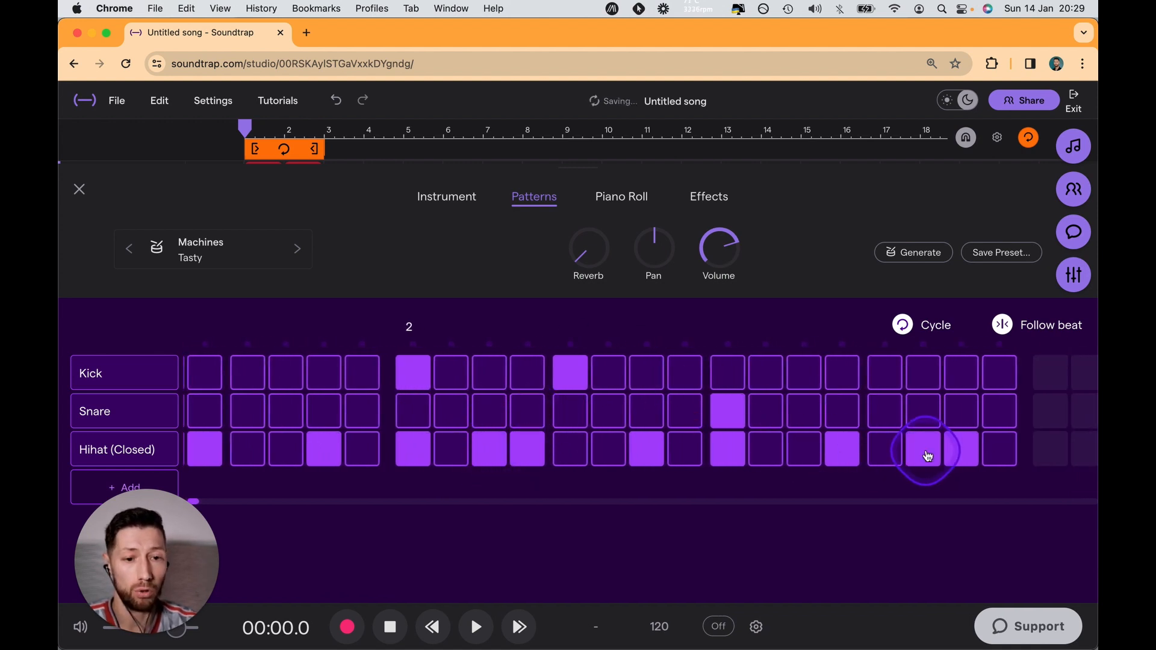
left_click(605, 450)
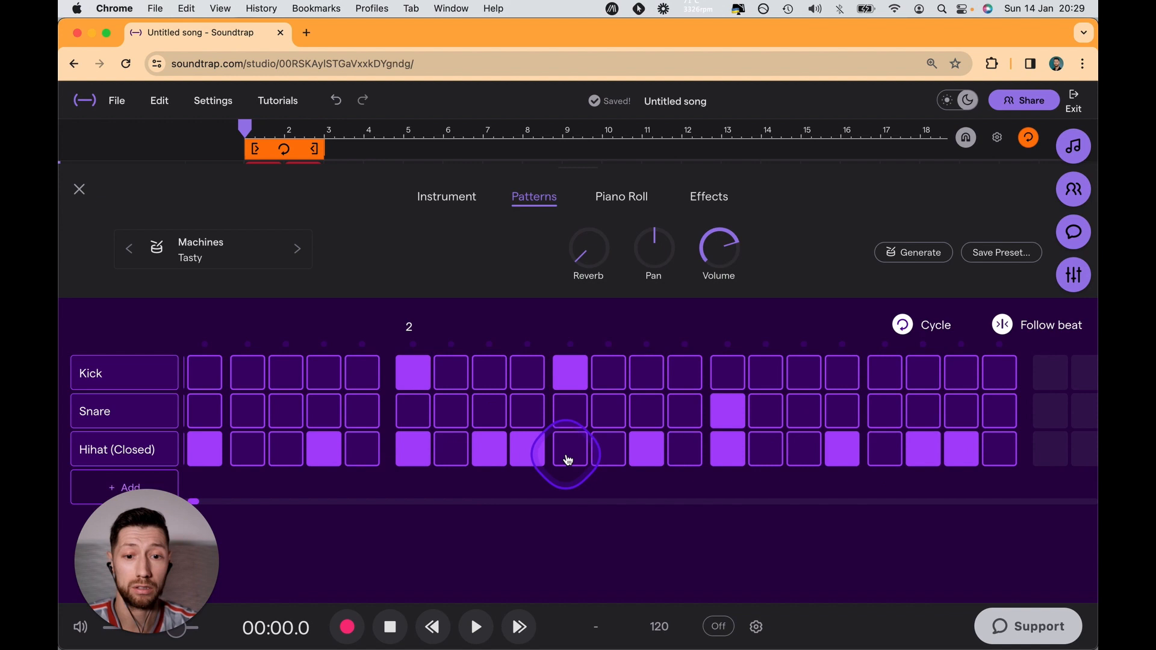
Set the song tempo to 145 BPM
left_click(659, 627)
left_click(753, 449)
left_click(763, 556)
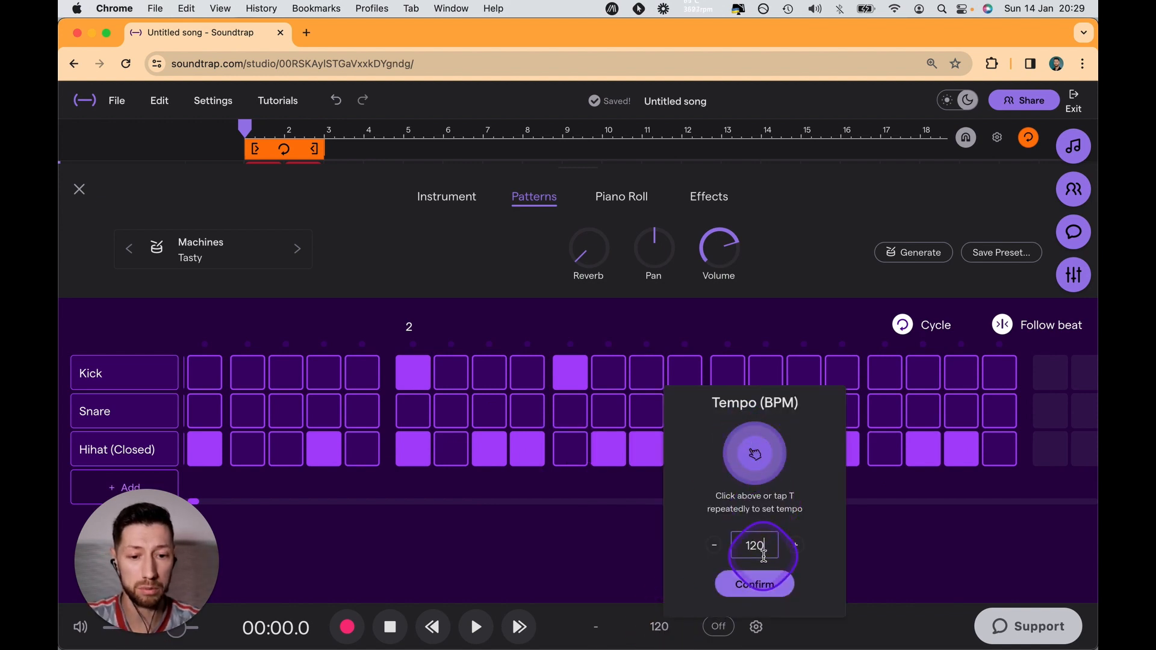
left_click(754, 584)
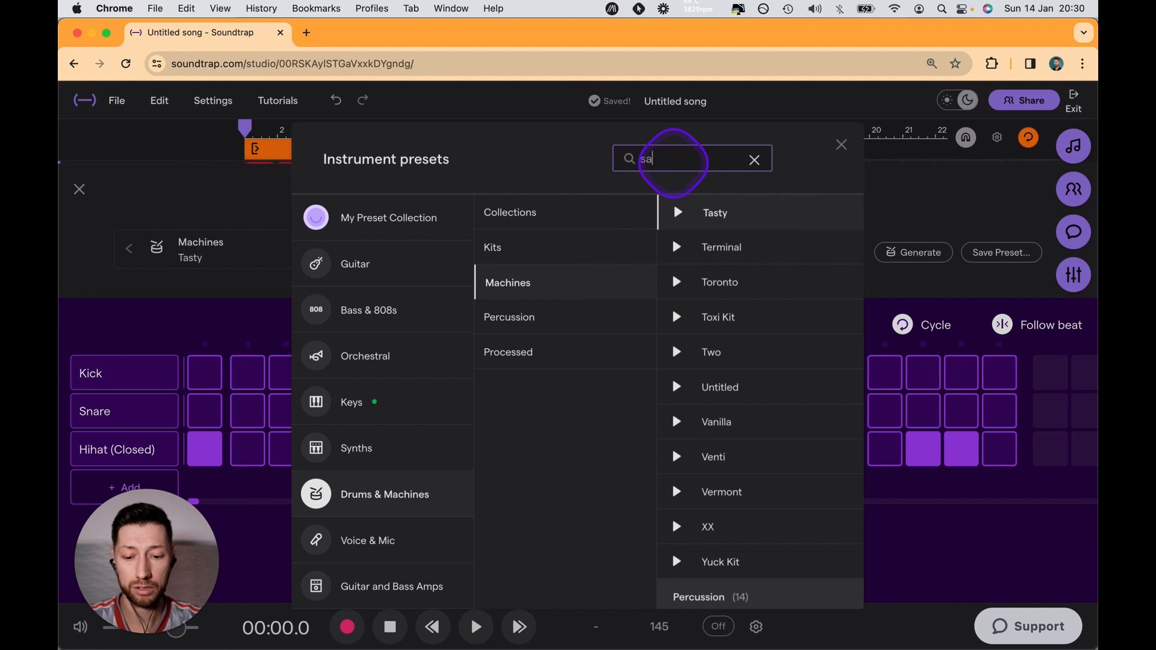
Find the Sand Kit machine preset by searching for "sand", apply it to the drum track and play the beat
type("nd")
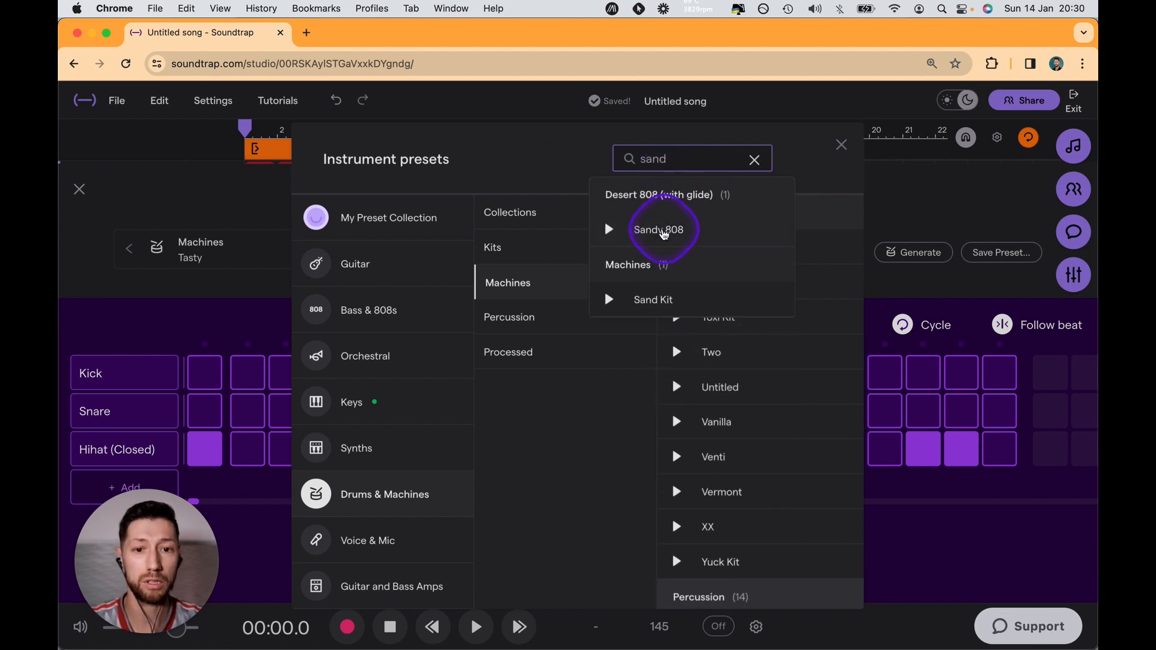
left_click(644, 299)
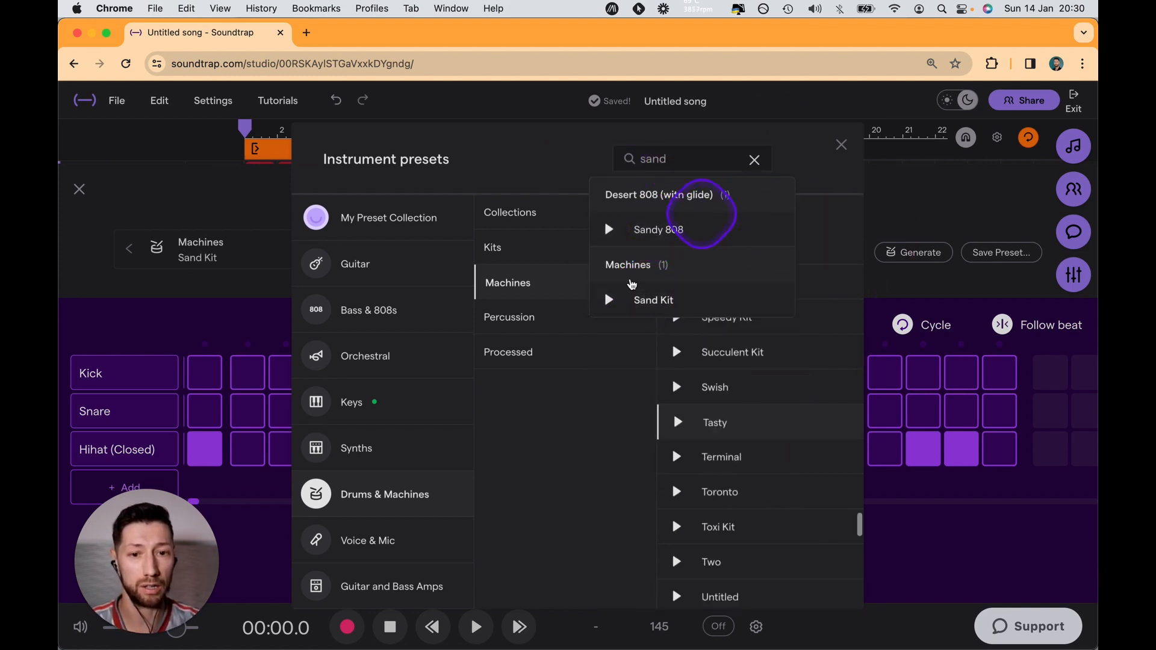
left_click(840, 146)
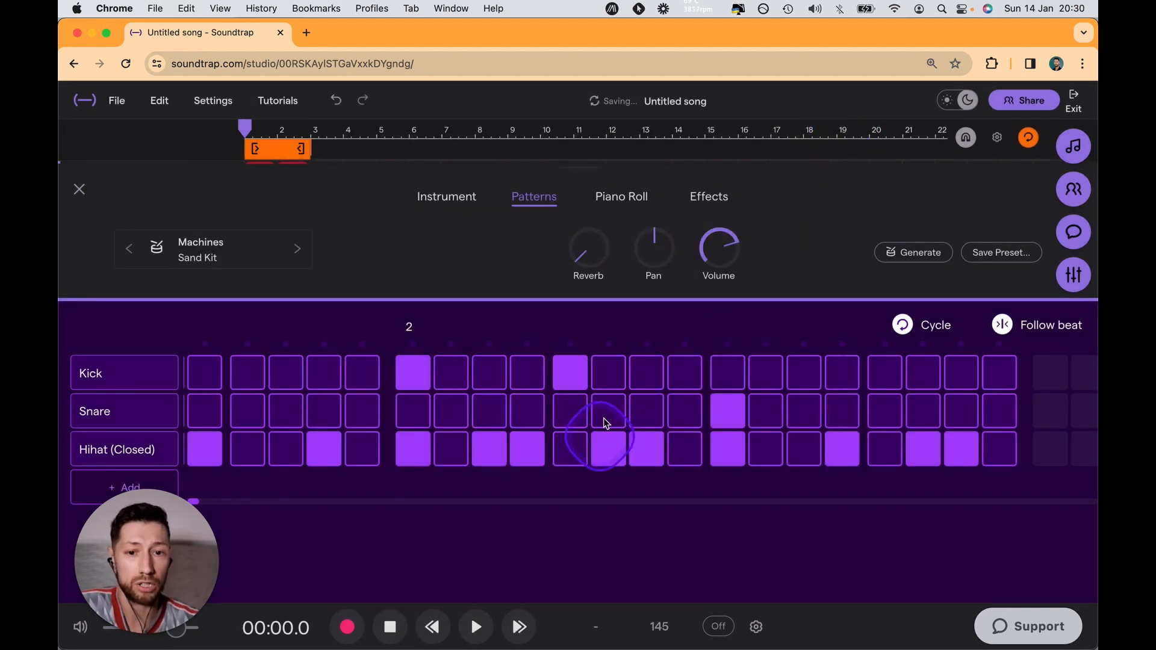
key("space")
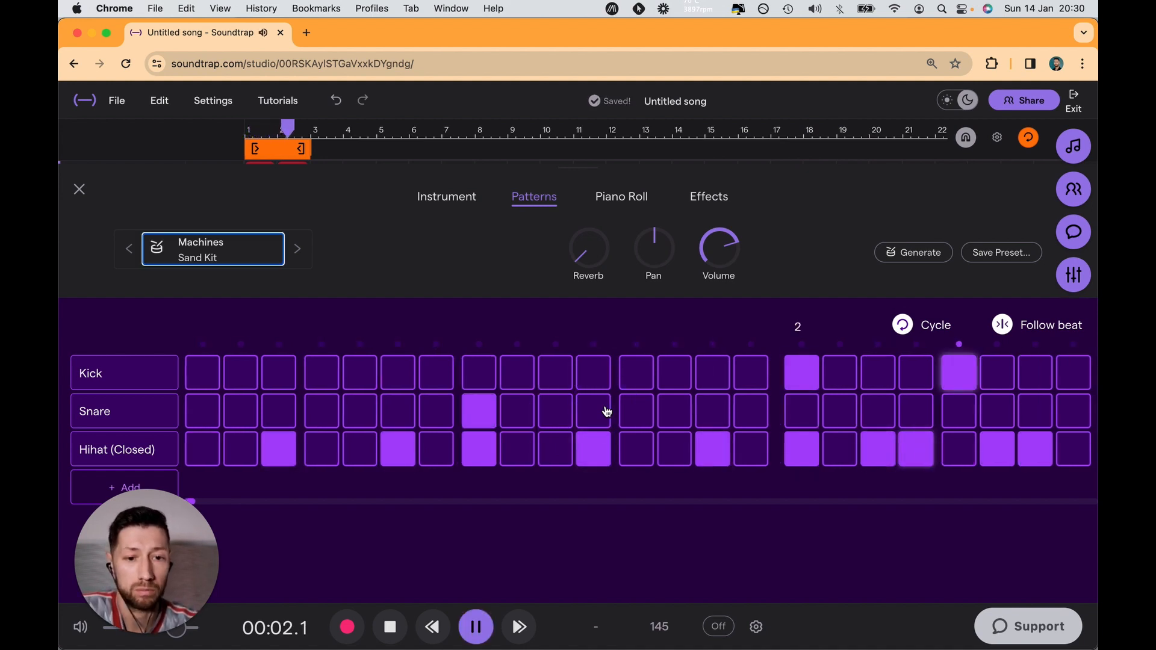
Stop the beat and add a Bass & 808 track using the 808 (with glide) Brixton Bass preset
key("space")
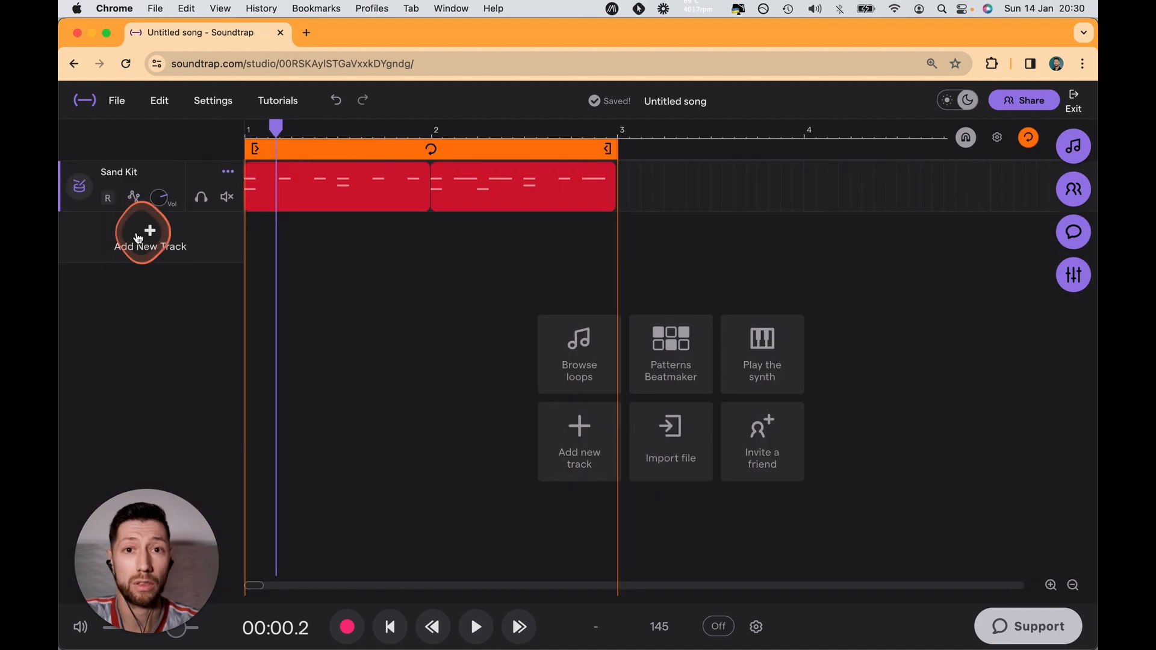
left_click(140, 235)
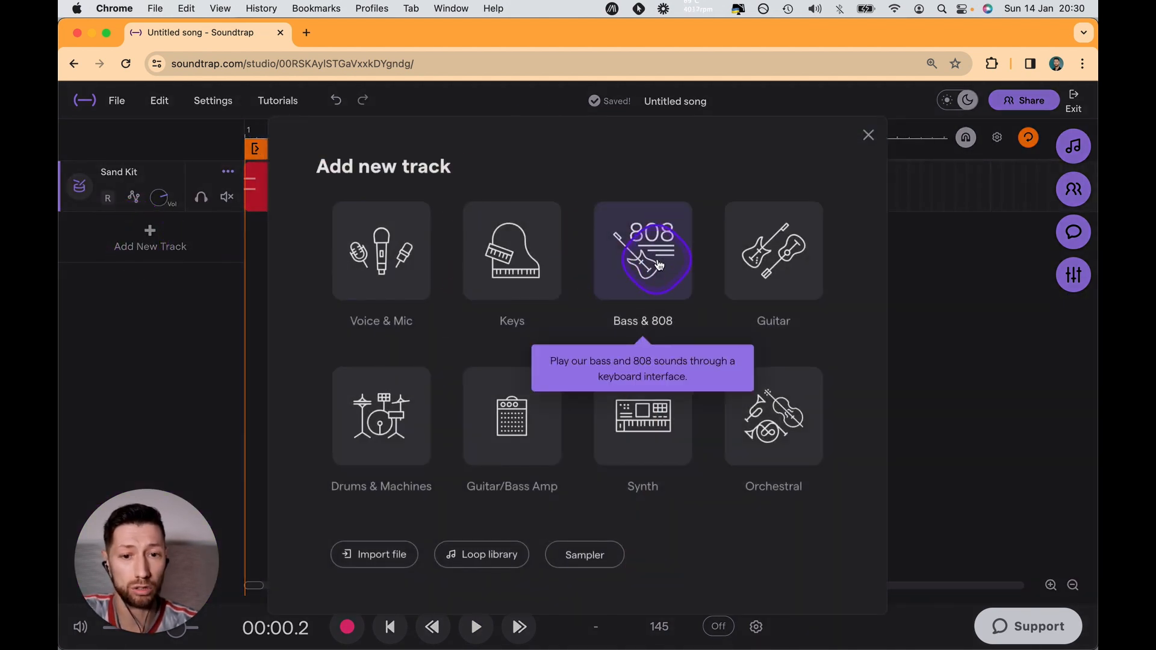
left_click(662, 258)
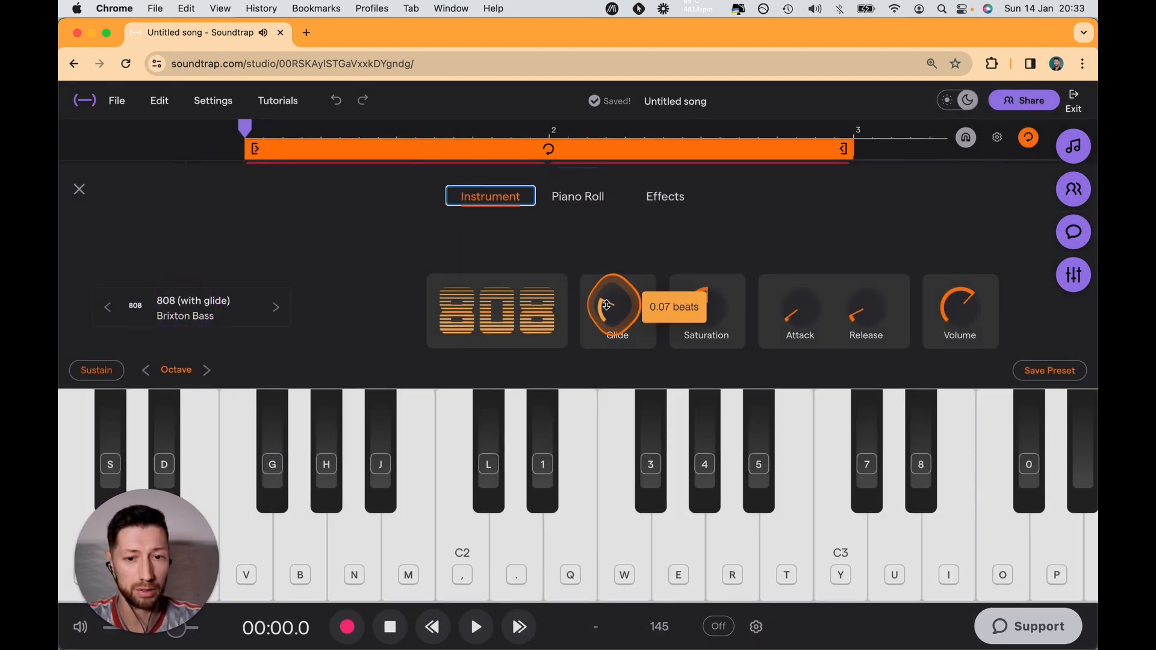
Adjust the 808's Glide amount and audition it with the notes F#, G# and C#
left_click_drag(607, 301, 606, 287)
key("3")
key("4")
key("7")
key("4")
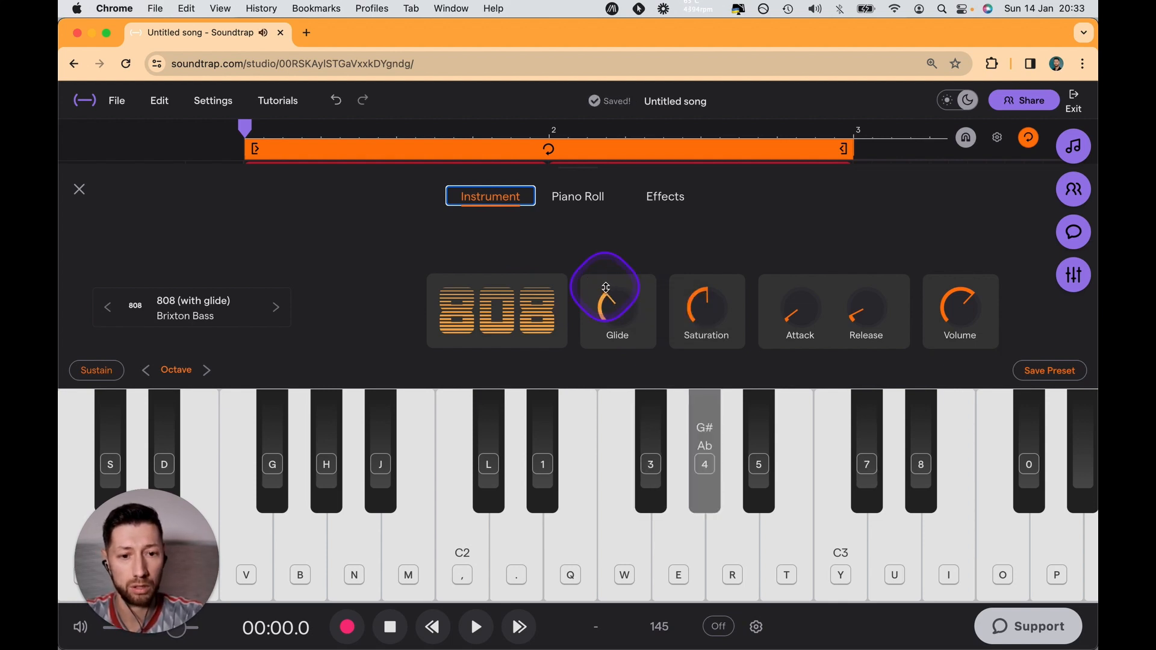
Lower the bass keyboard by one octave and audition low gliding notes such as D#, F#, G# and C#
left_click(146, 371)
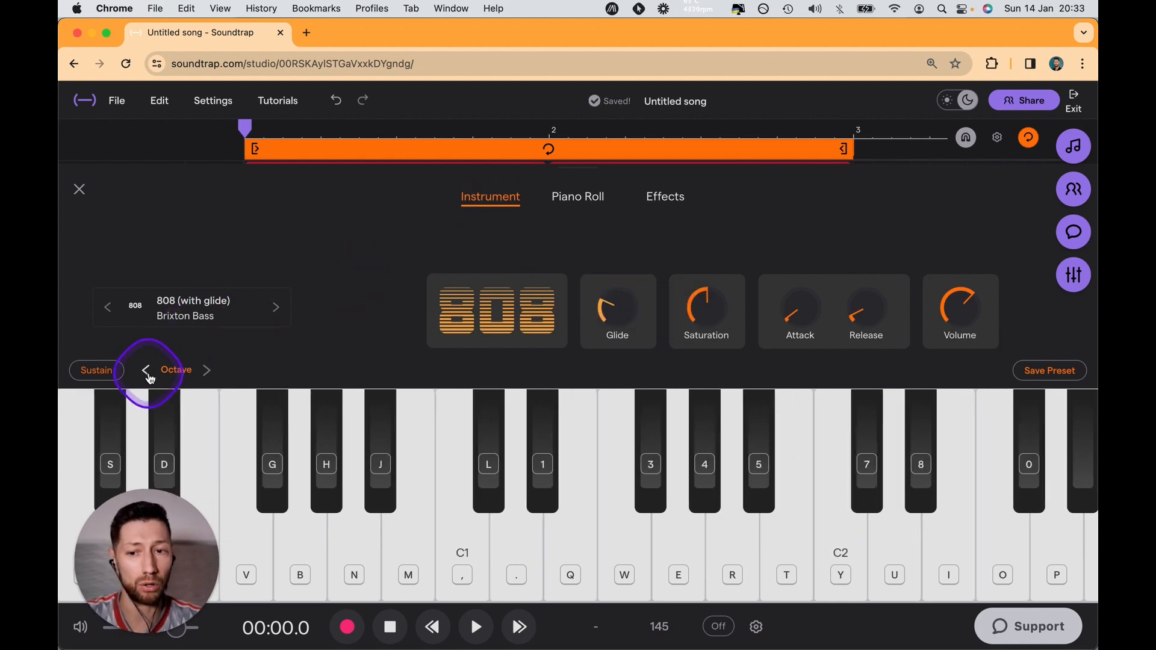
key("b")
key("1")
key("3")
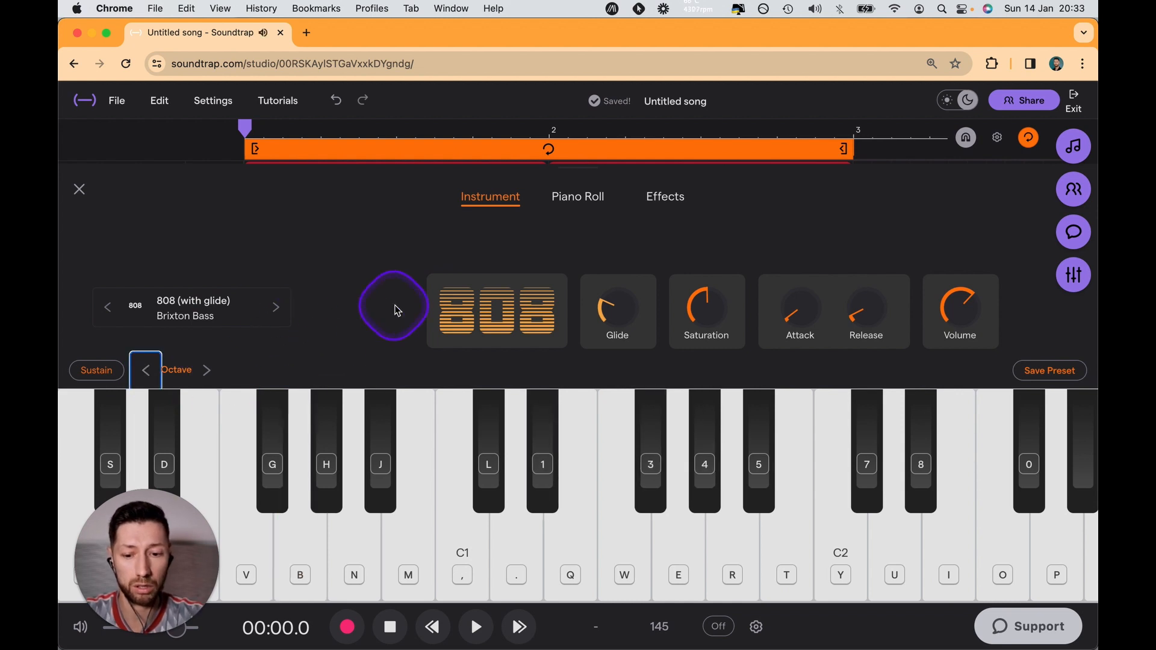
key("7")
key("4")
key("3")
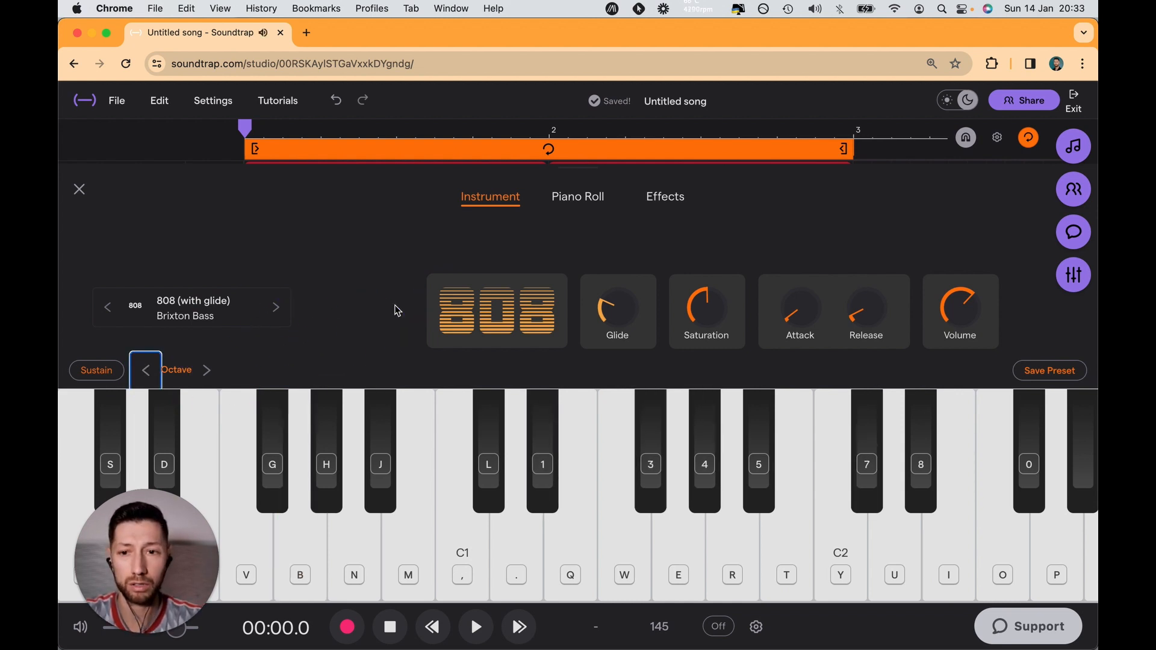
Play the drum beat and improvise a gliding 808 bass line over it using D#, F#, G# and C#, without recording
key("space")
key("1")
key("3")
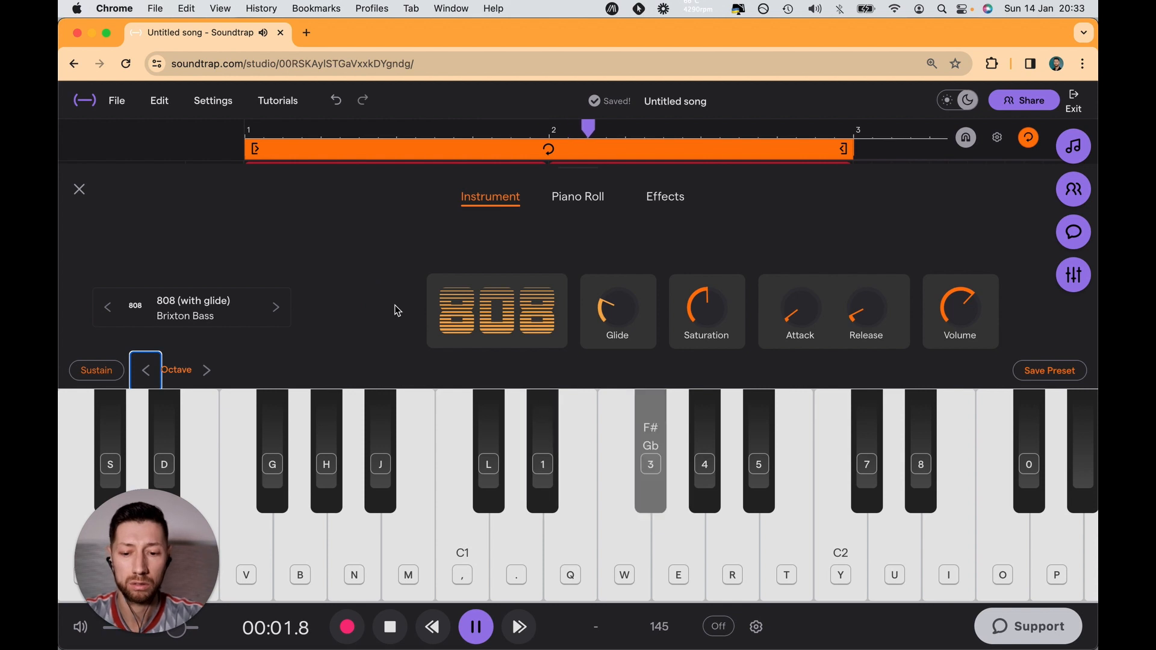
key("4")
key("7")
key("4")
key("3")
key("1")
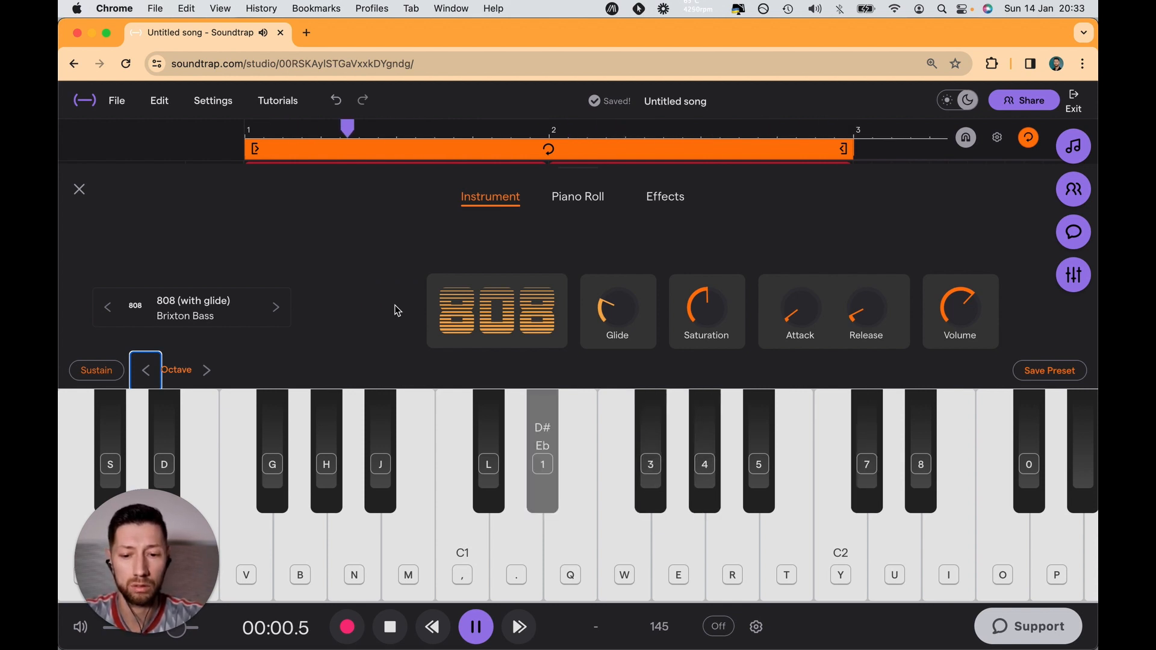
key("7")
key("4")
key("3")
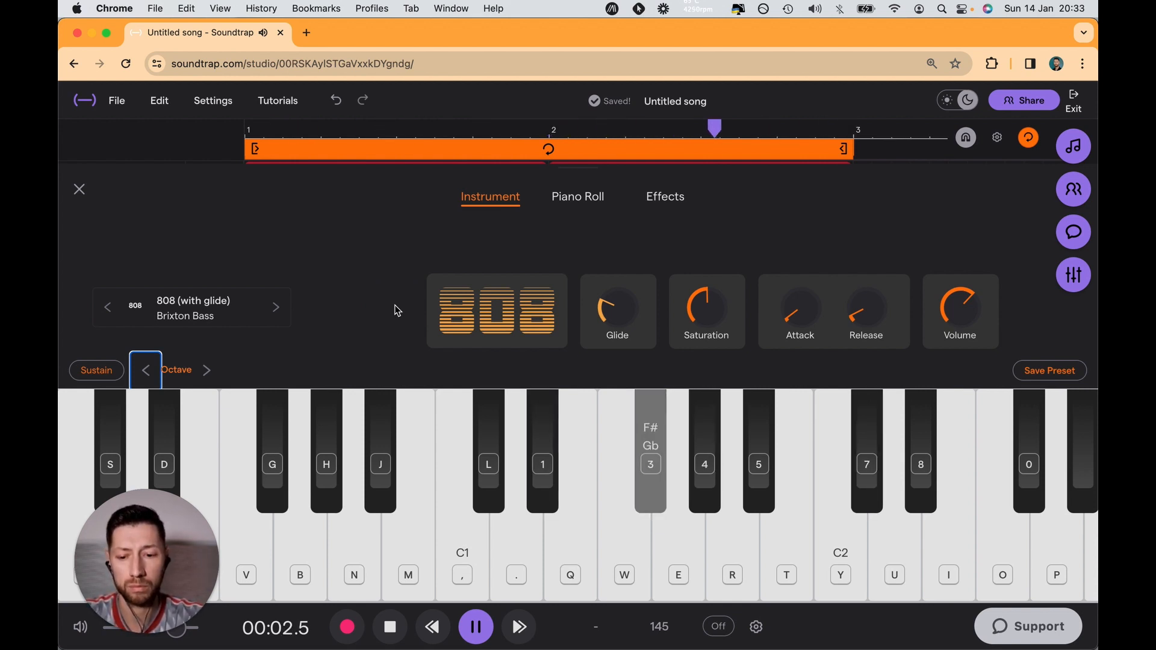
key("4")
key("1")
key("space")
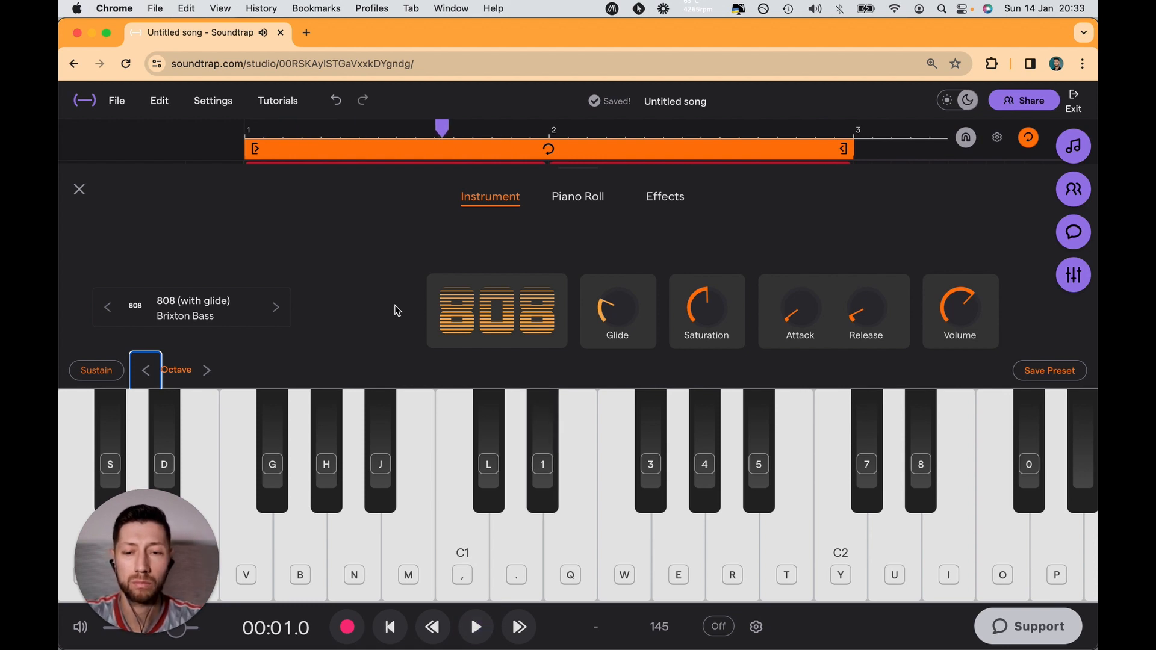
Close the bass instrument editor and rename the song UK Drill
left_click(79, 189)
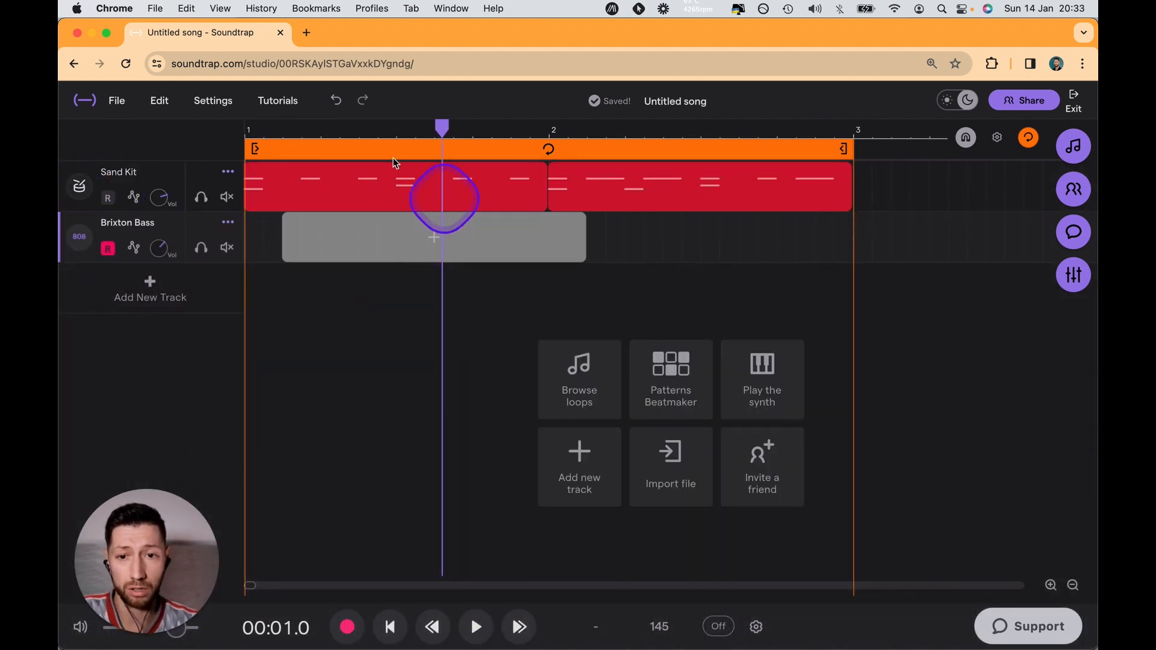
left_click(678, 102)
type("UK Drill")
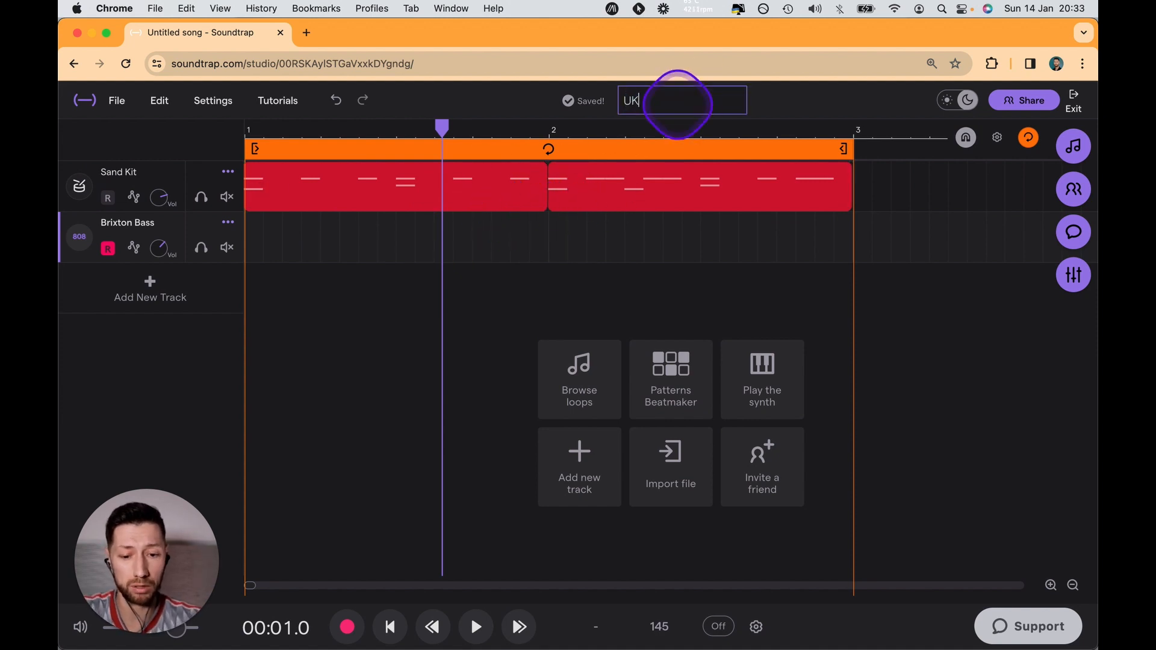
left_click(606, 284)
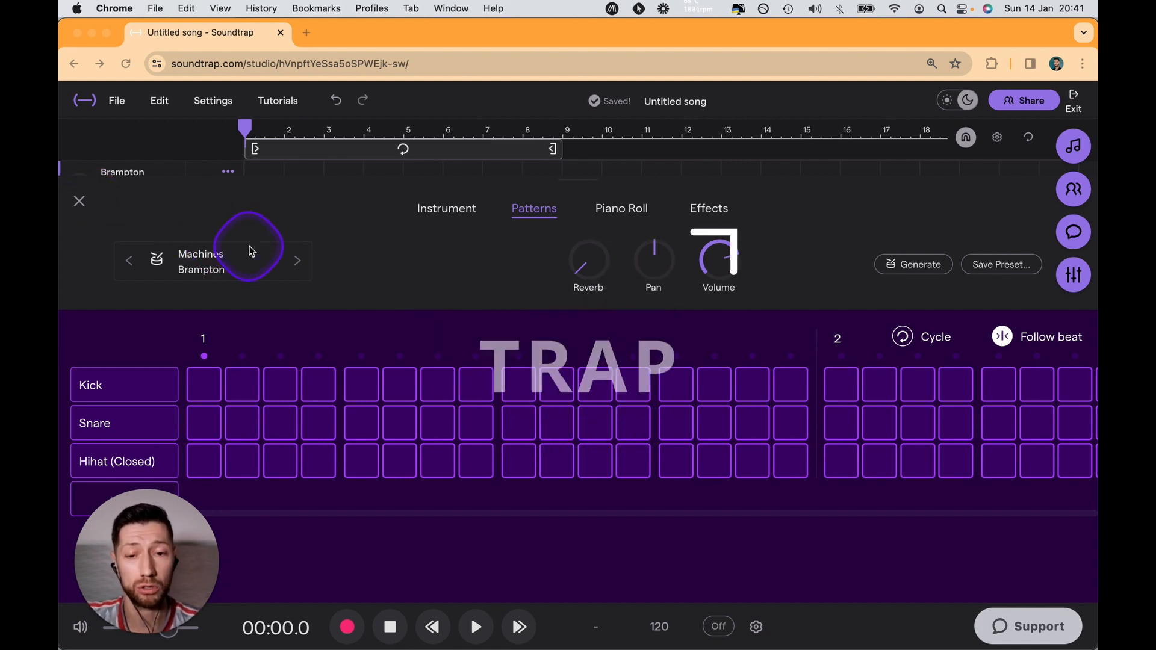
Program bar 1 of the new Brampton drum pattern with kicks on steps 1 and 13 and a snare on step 9
left_click(205, 388)
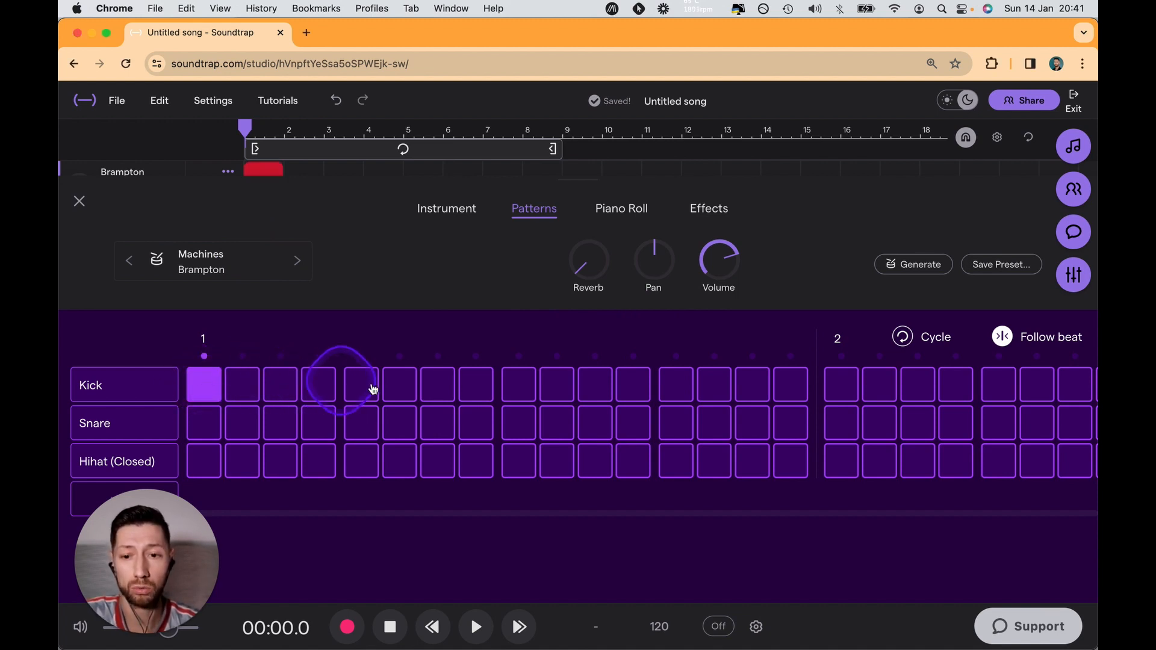
left_click(519, 422)
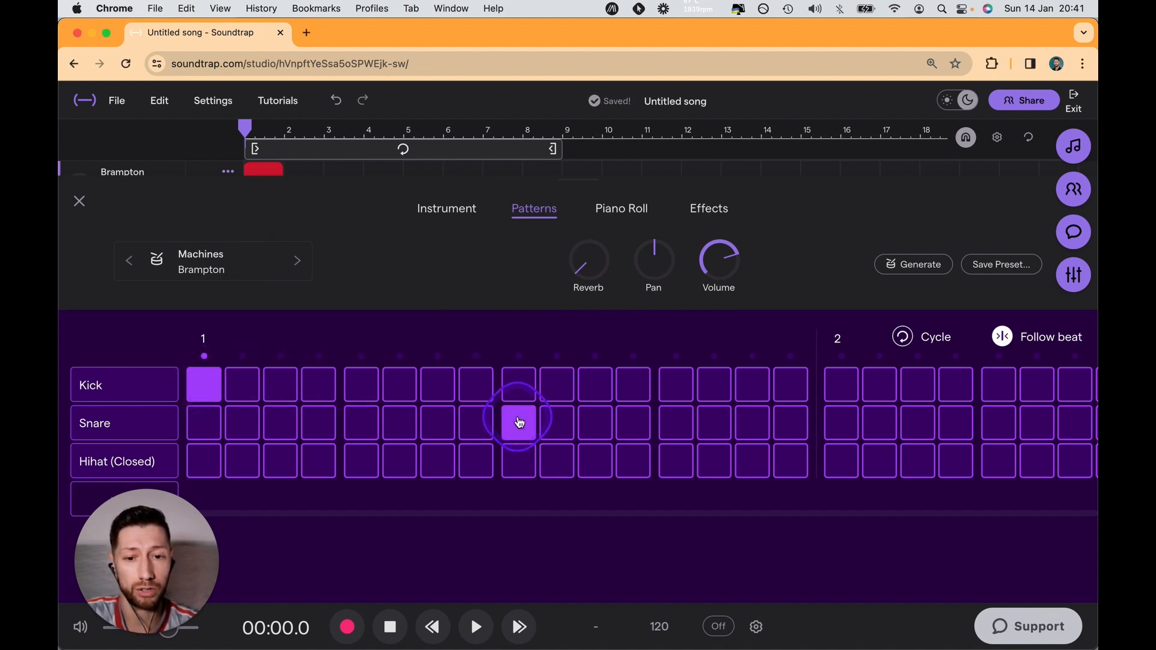
left_click(675, 386)
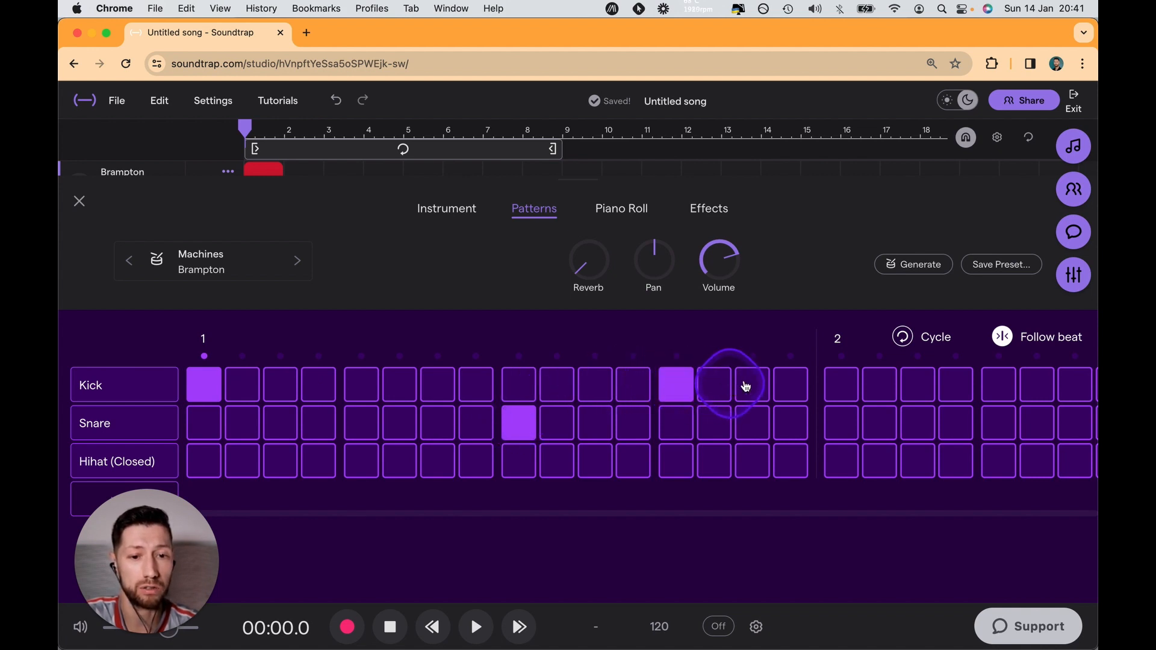
Program bar 2 with kicks on steps 5 and 12 and a snare on step 9
scroll(745, 386, "right", 8)
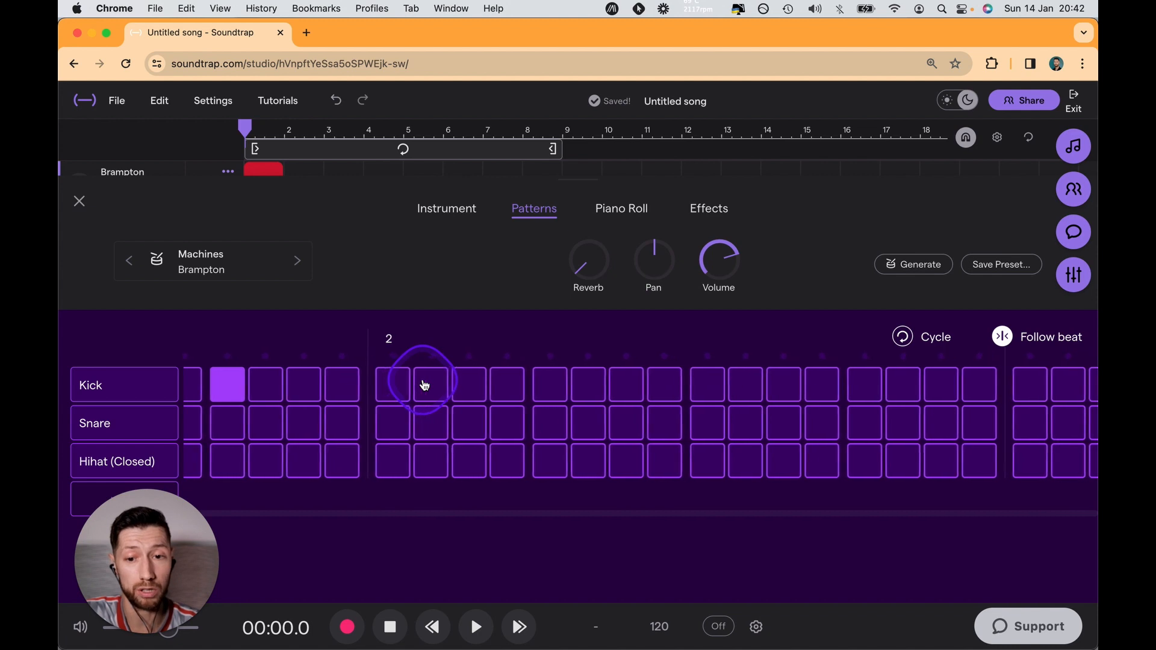
left_click(513, 385)
scroll(515, 387, "right", 2)
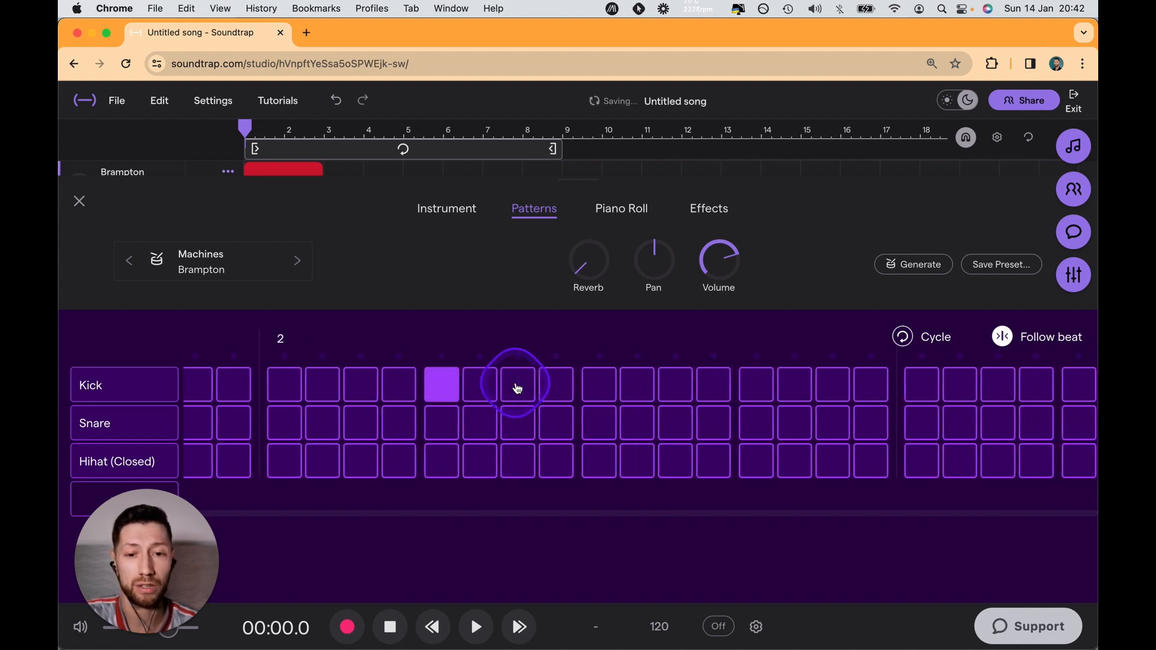
left_click(699, 388)
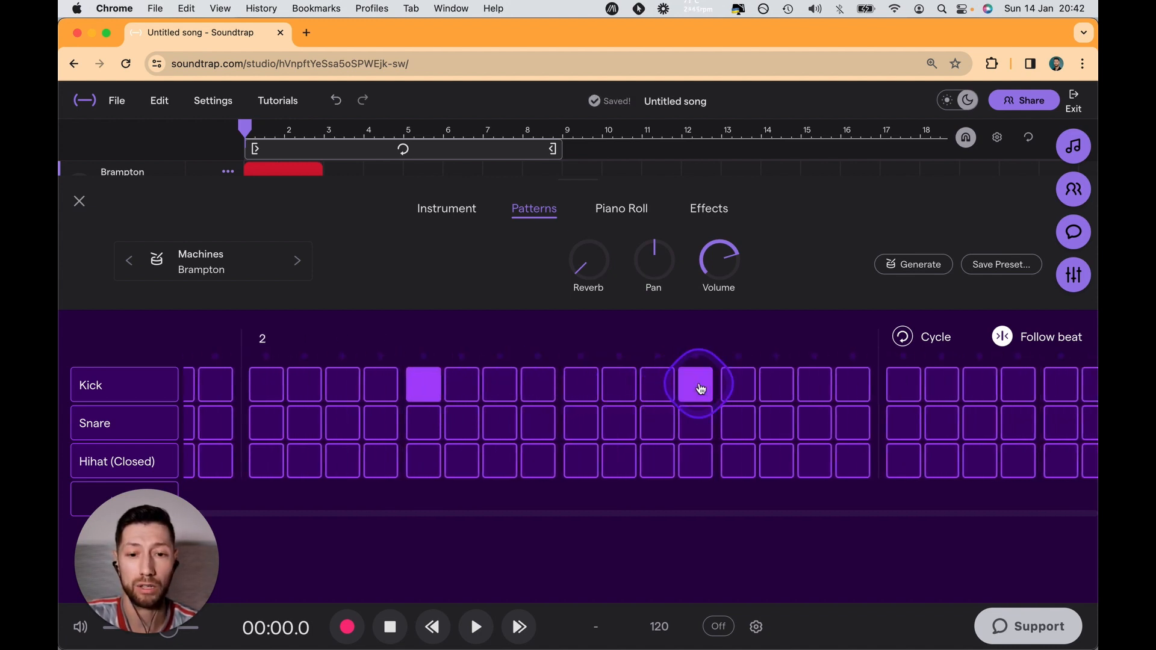
left_click(580, 424)
Add closed hi-hat hits in bar 1 on every odd step from 1 to 15
scroll(580, 421, "left", 10)
left_click(224, 462)
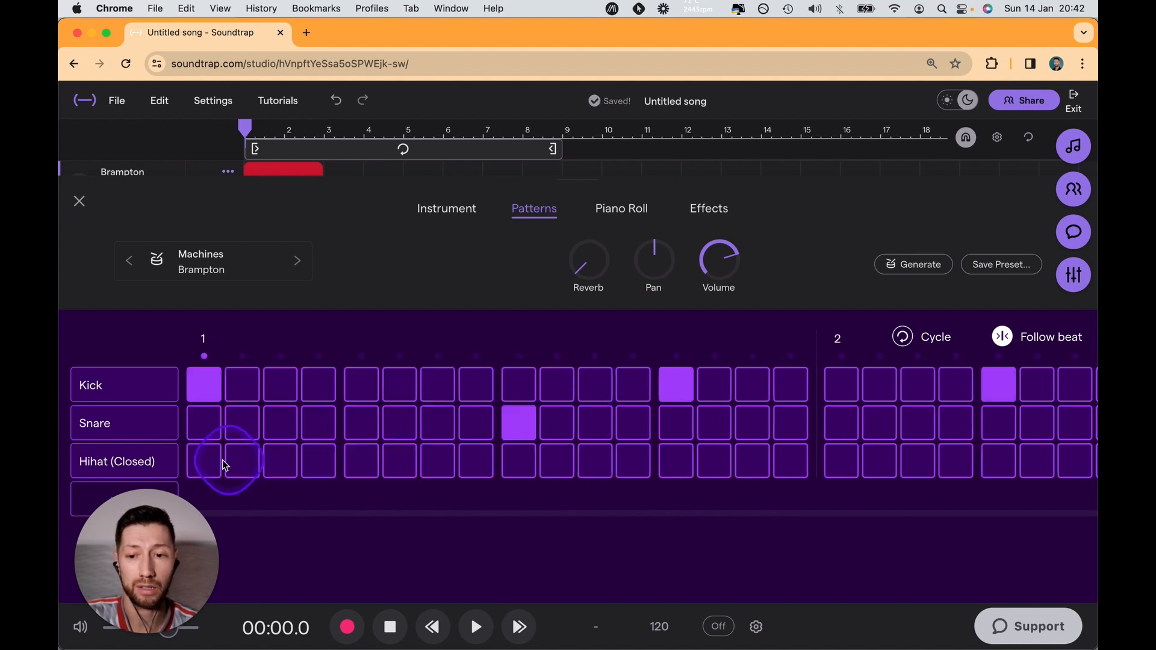
left_click(209, 462)
left_click(286, 464)
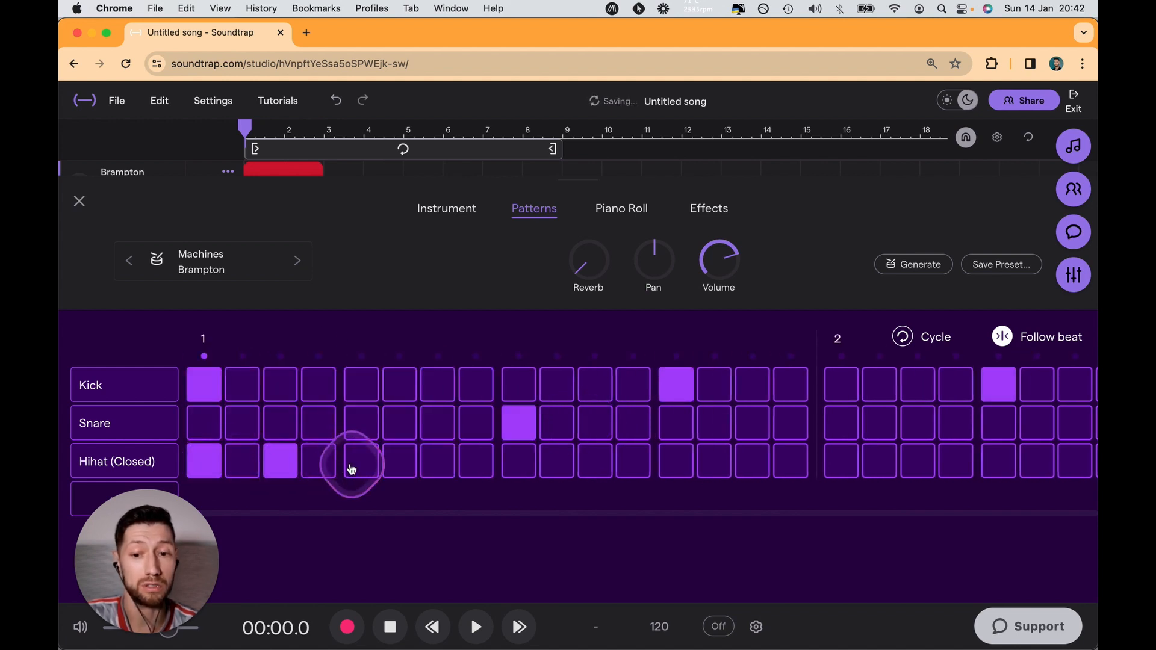
left_click(358, 464)
left_click(437, 463)
left_click(516, 462)
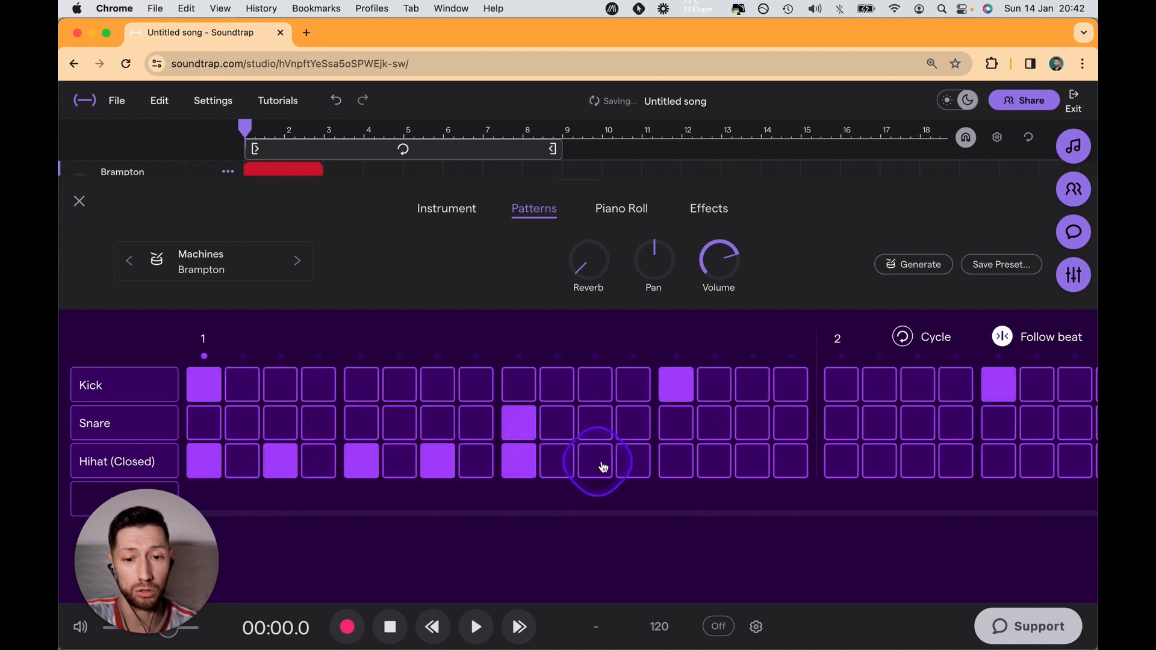
left_click(603, 467)
left_click(687, 463)
left_click(753, 464)
Continue the closed hi-hat pattern through bar 2 on every odd step from 1 to 15
scroll(756, 470, "right", 3)
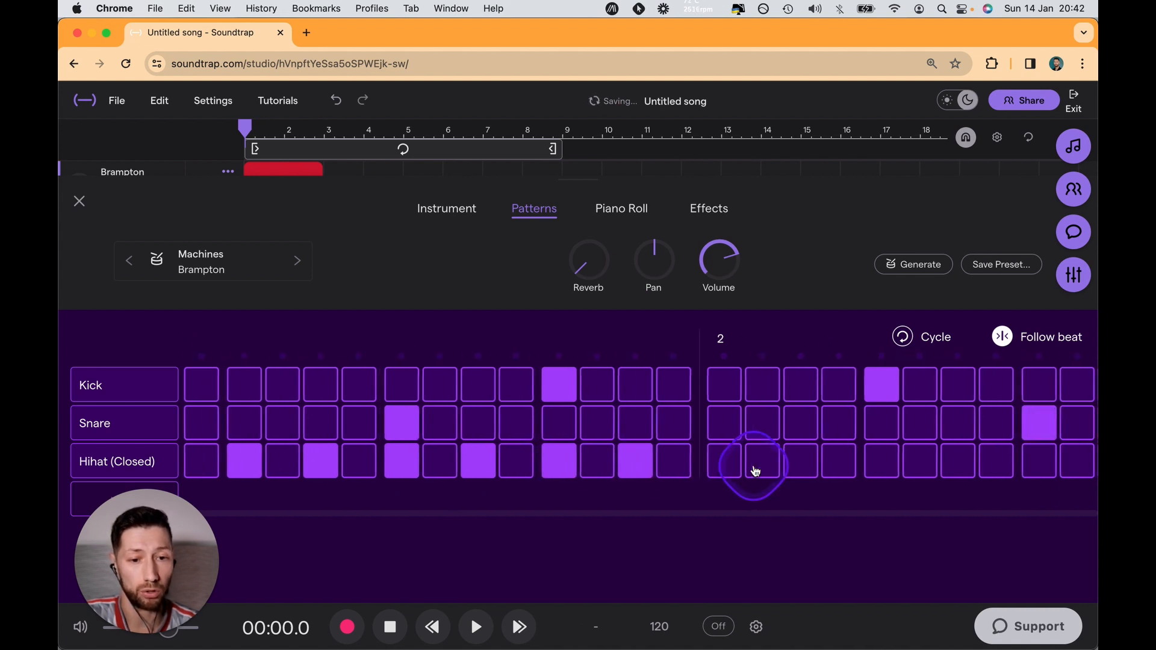
left_click(717, 466)
scroll(680, 470, "right", 3)
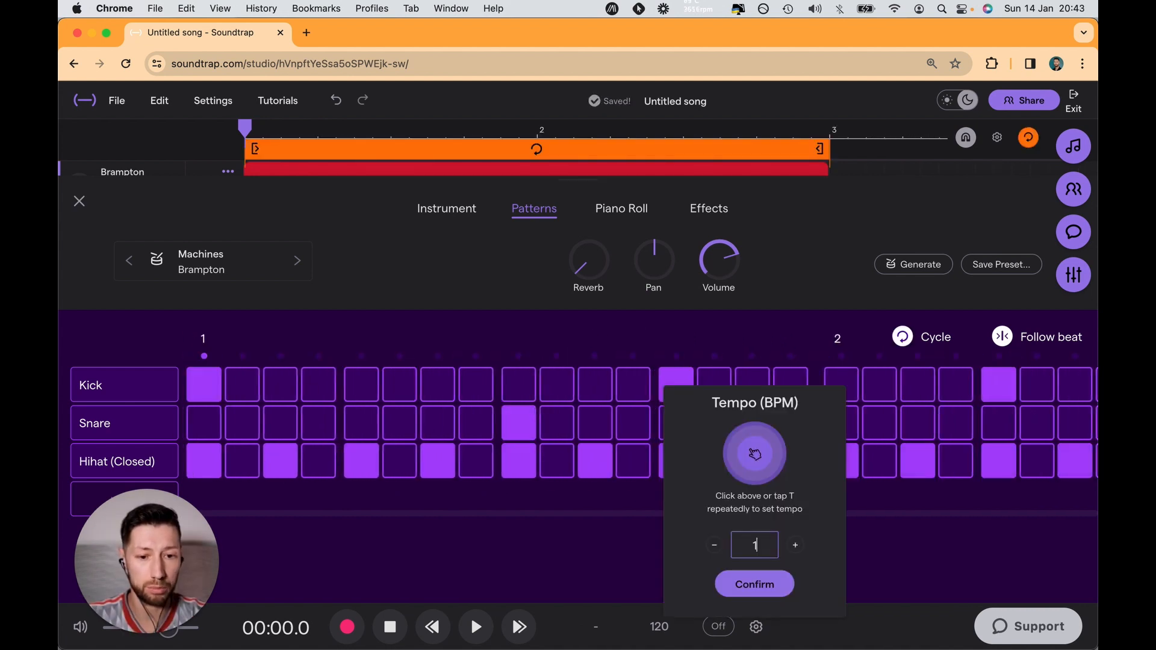
Set the song tempo to 140 BPM and play the trap beat
left_click(755, 582)
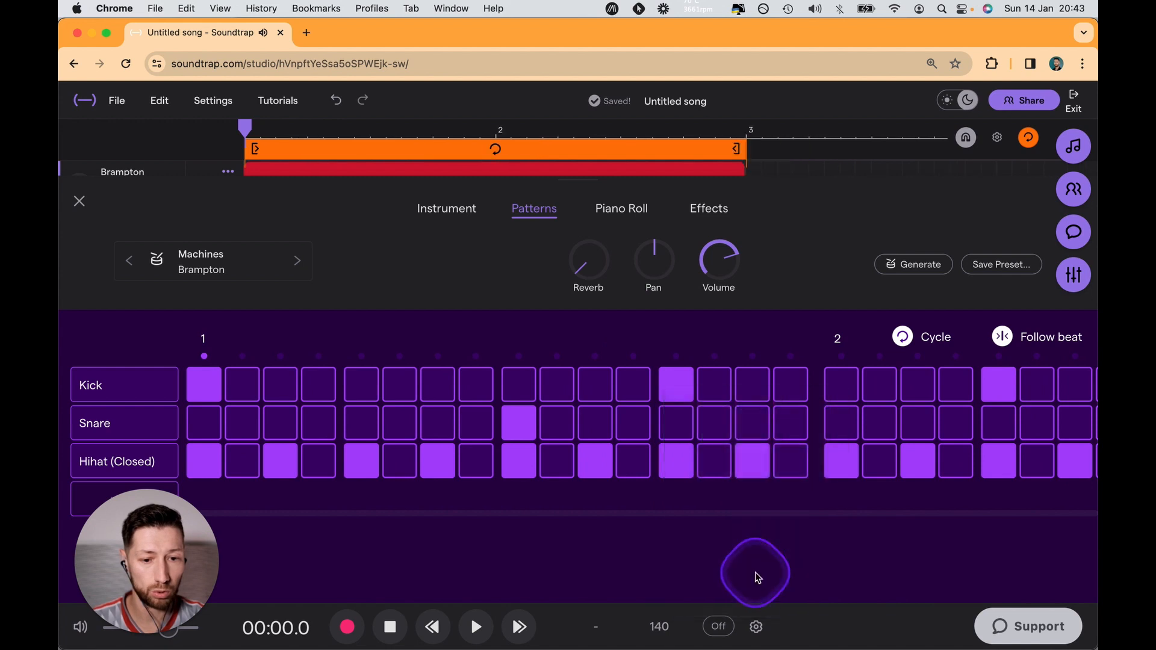
key("space")
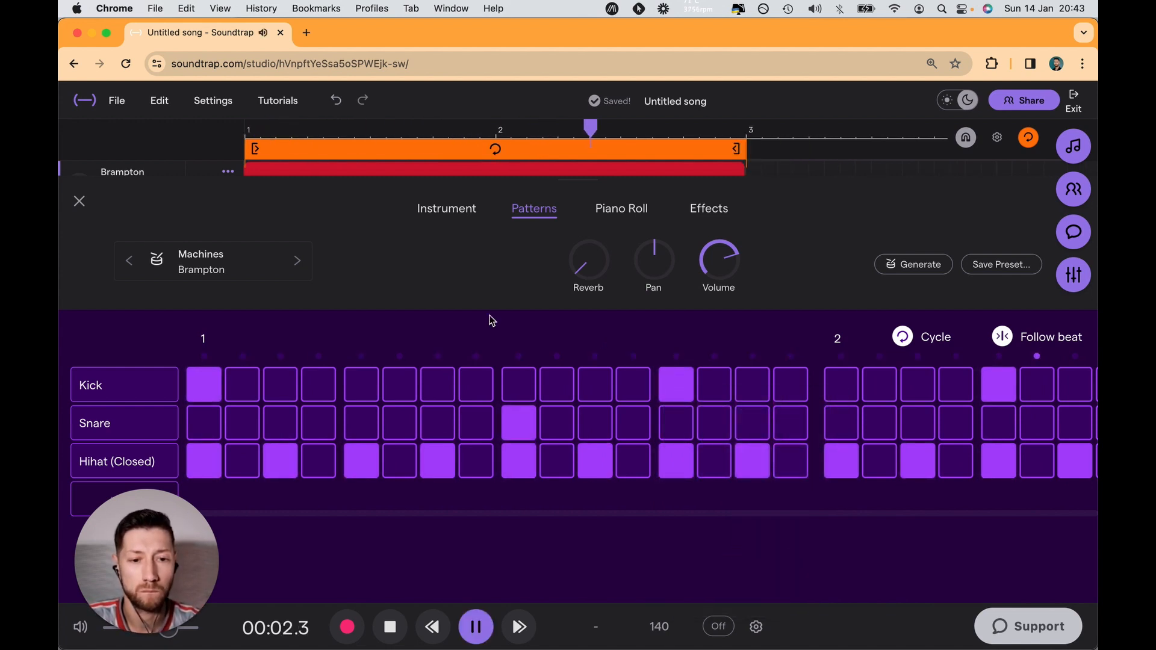
key("space")
Move the last kick in bar 2 one step earlier, to step 11, and play the beat from the start
left_click(341, 386)
left_click(356, 388)
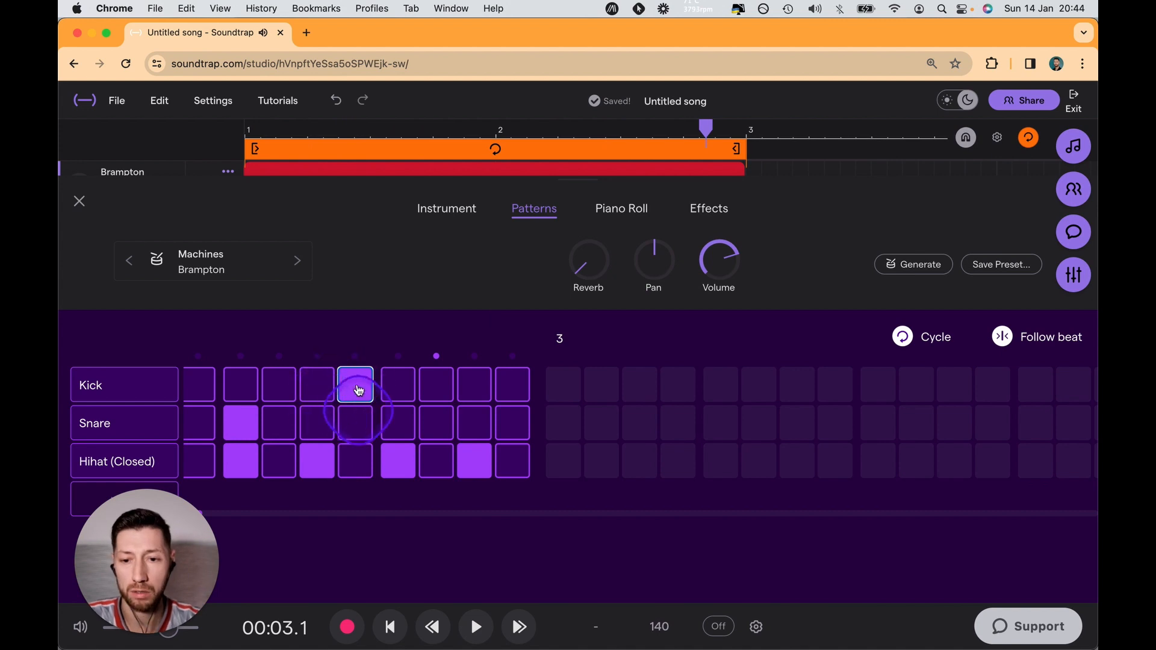
left_click(317, 387)
key("Return")
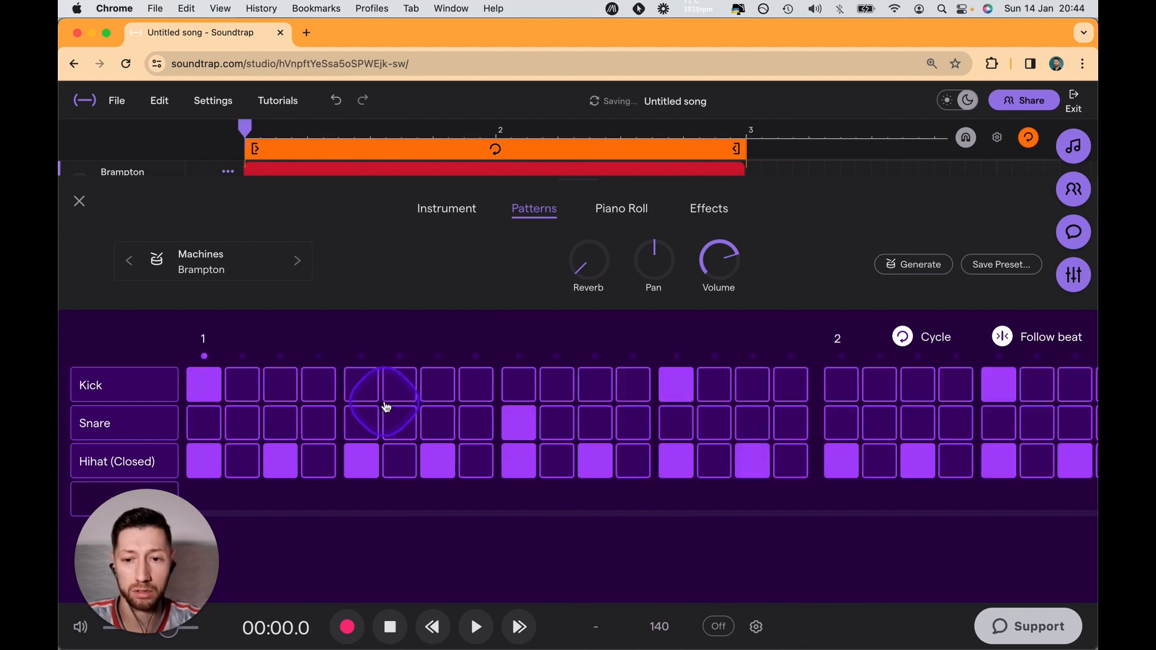
key("space")
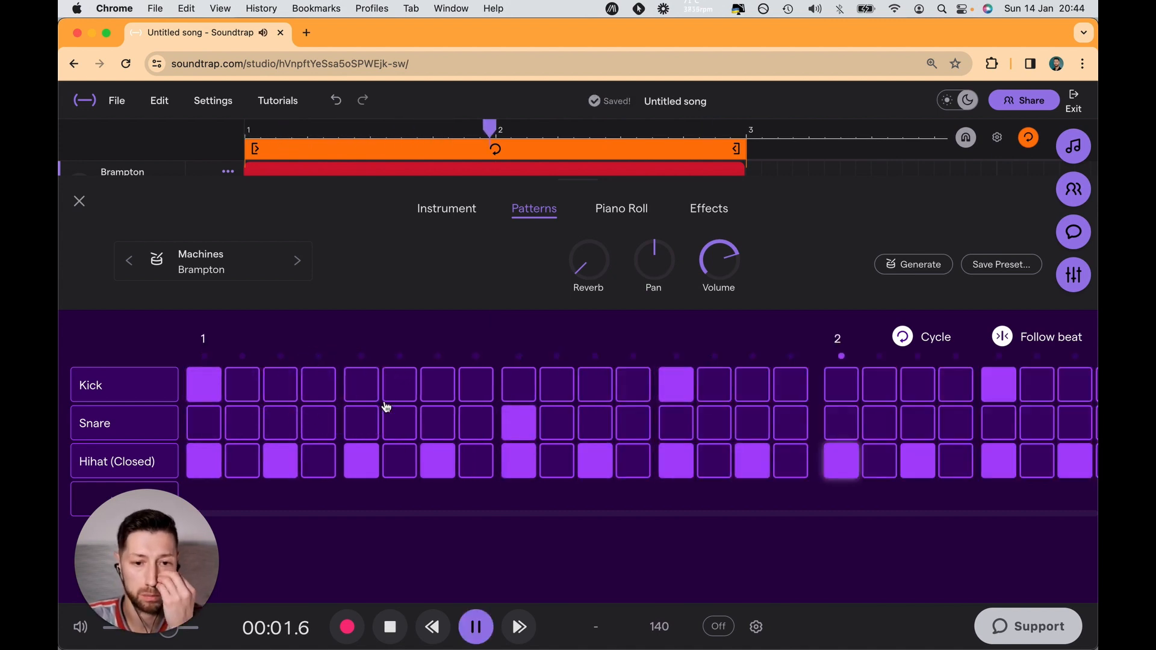
key("space")
left_click(405, 284)
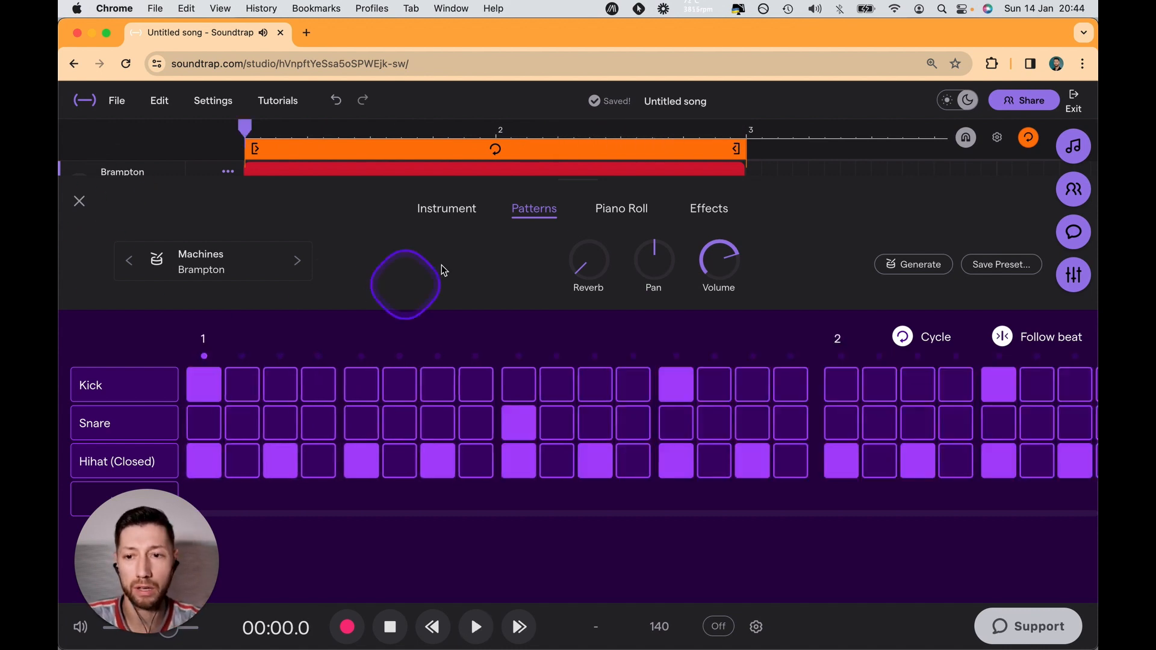
Add a Clipper effect after the 2-Band Eq on the Brampton drum track and lower its Mix while the beat plays
left_click(80, 200)
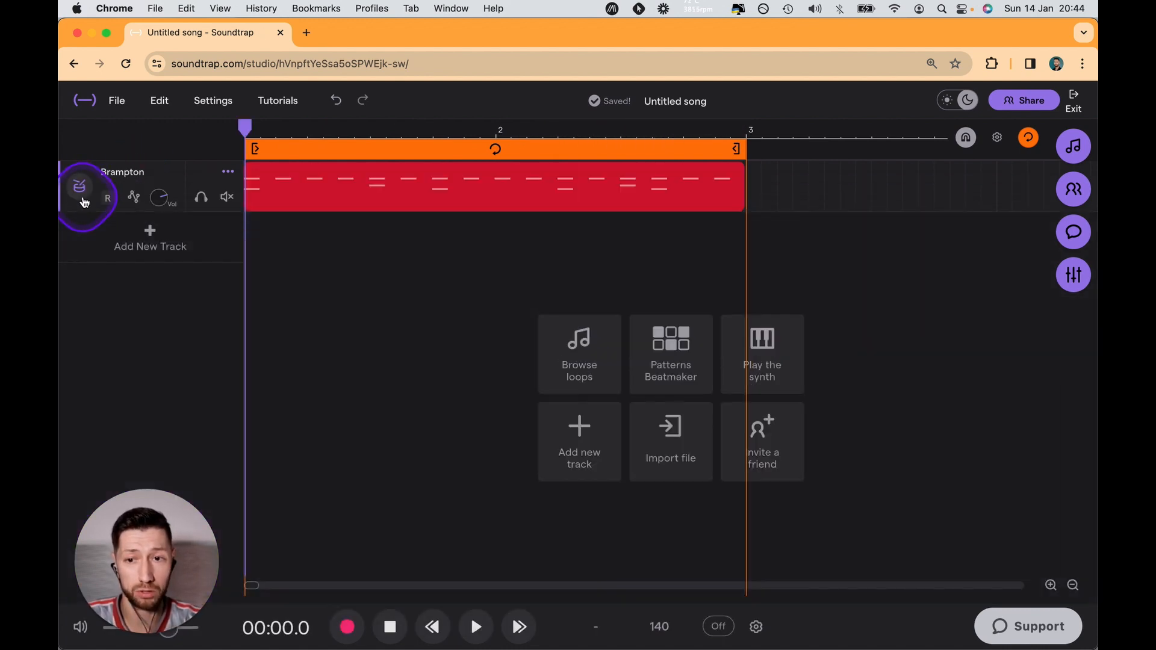
left_click(80, 189)
left_click(709, 209)
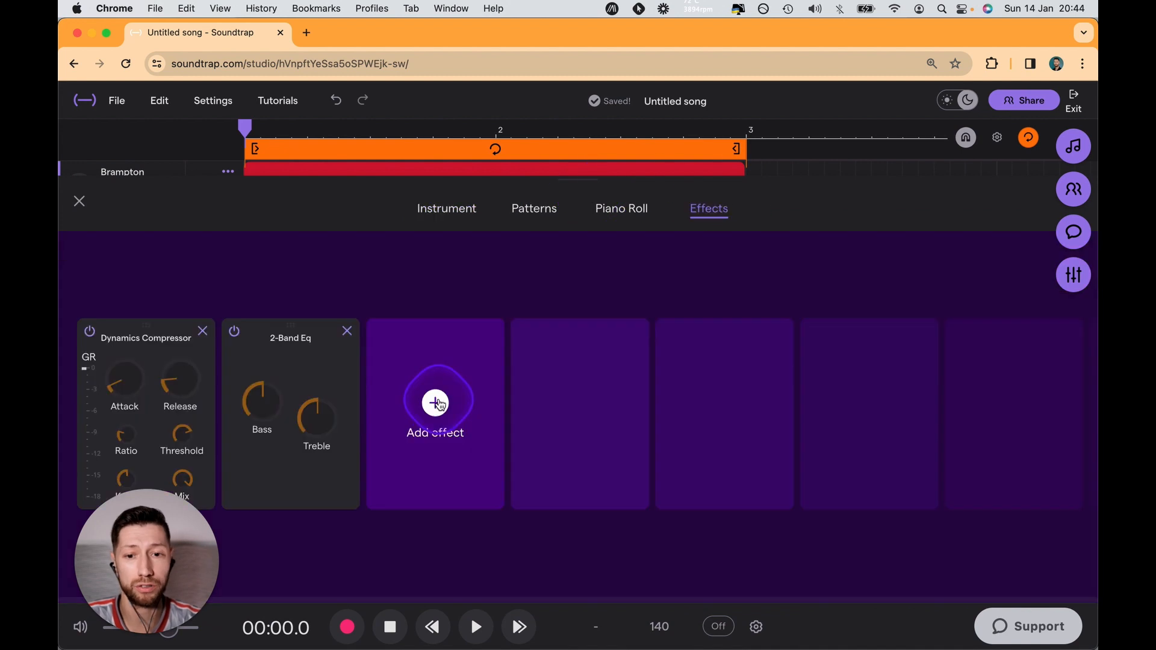
left_click(435, 403)
left_click(959, 299)
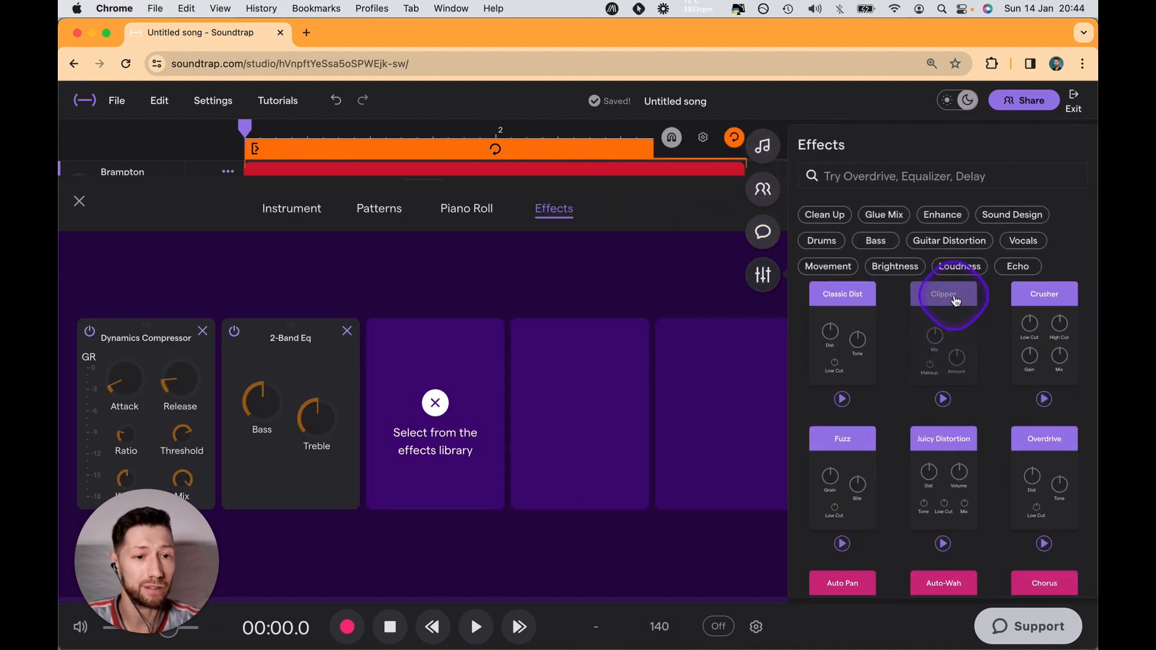
left_click(955, 300)
key("space")
left_click_drag(411, 415, 408, 428)
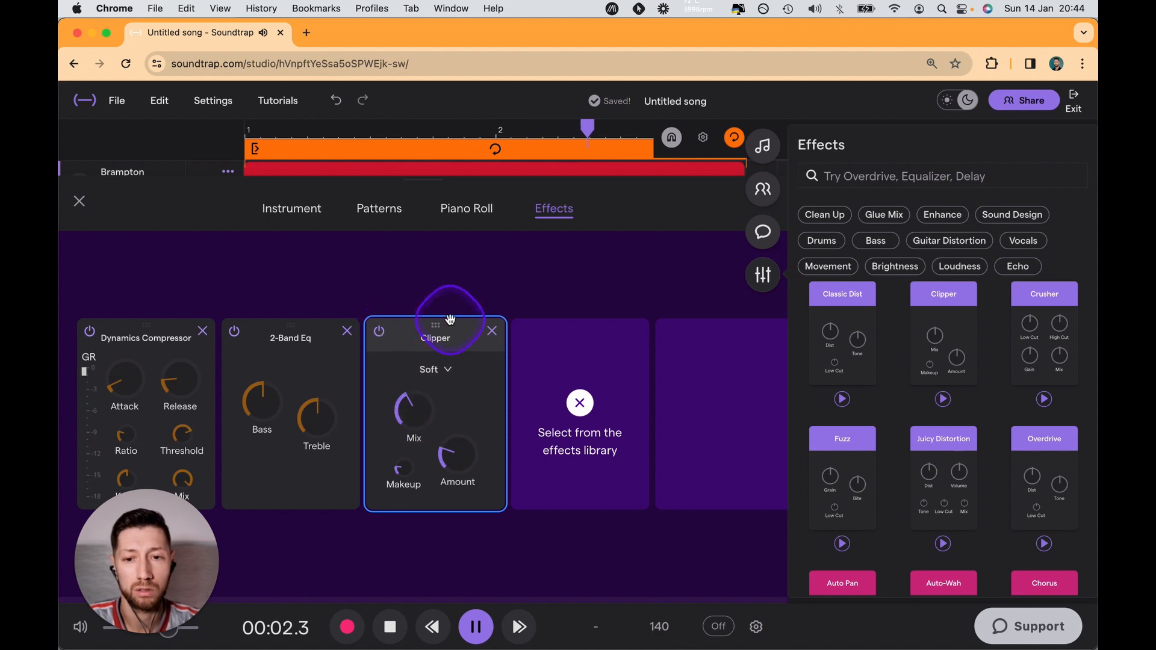
Stop playback, return to the song start and duplicate the Brampton drum track twice
key("space")
left_click(80, 202)
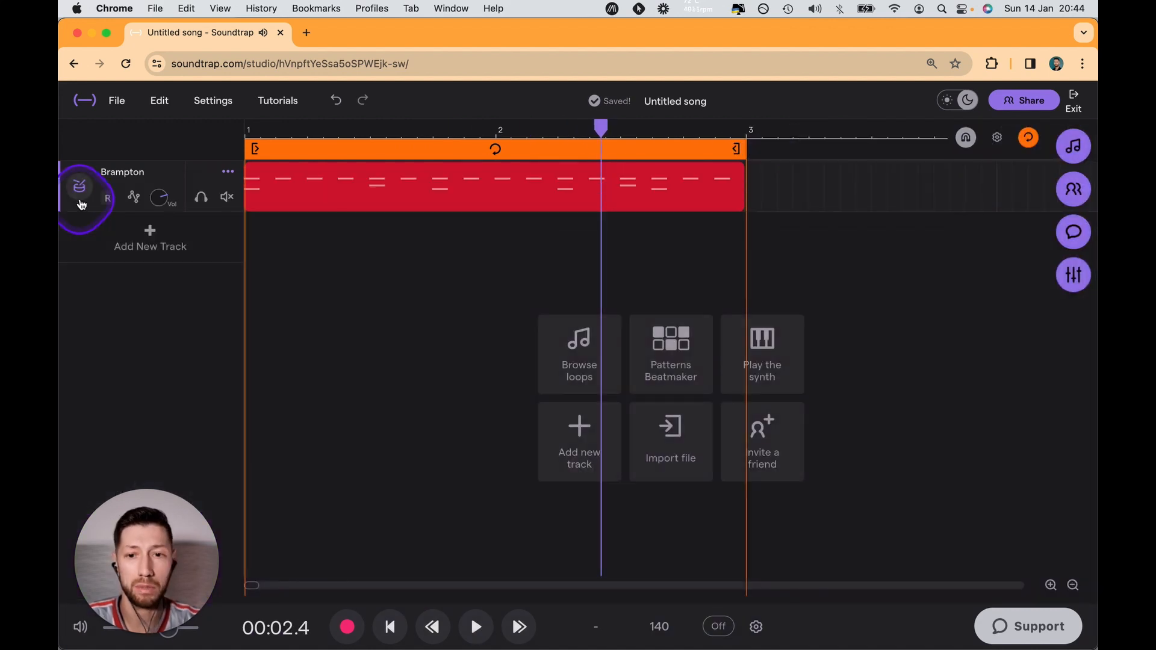
key("Return")
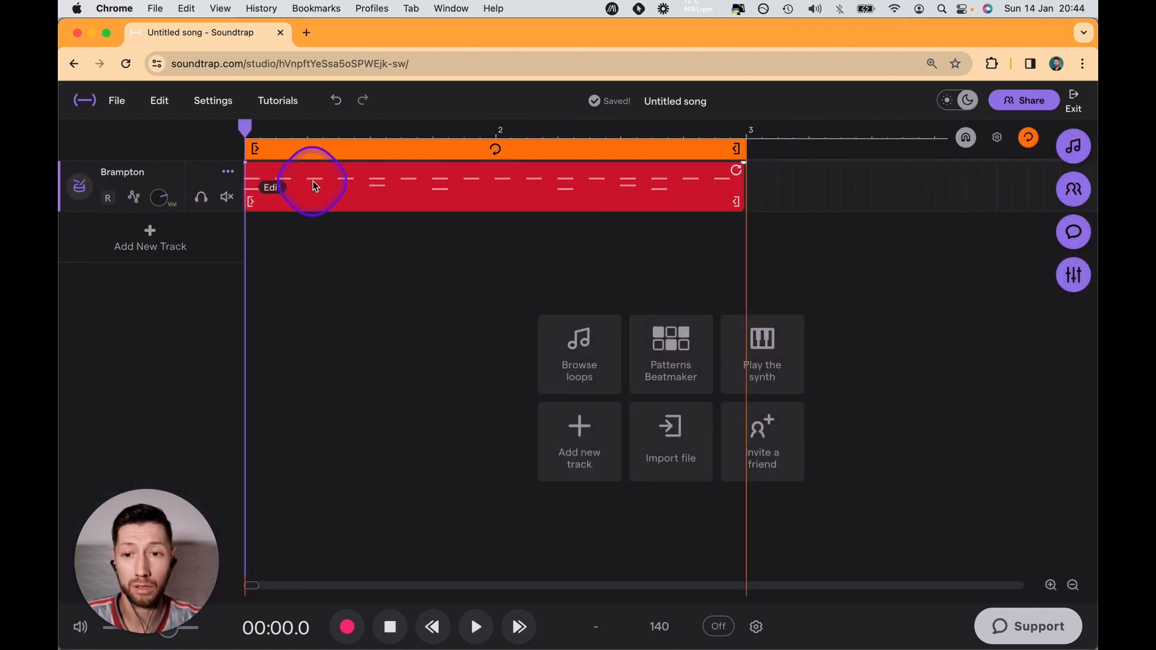
left_click(229, 173)
left_click(283, 225)
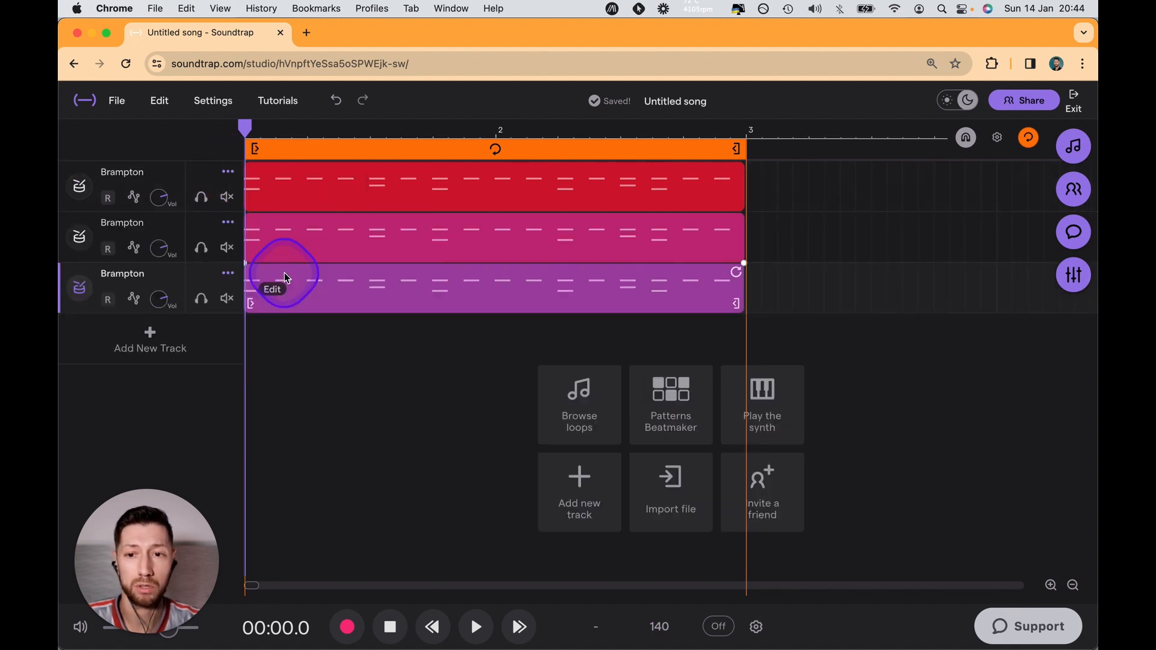
Delete the hi-hat and snare notes from the first Brampton track in the piano roll, keeping only the kicks
right_click(273, 187)
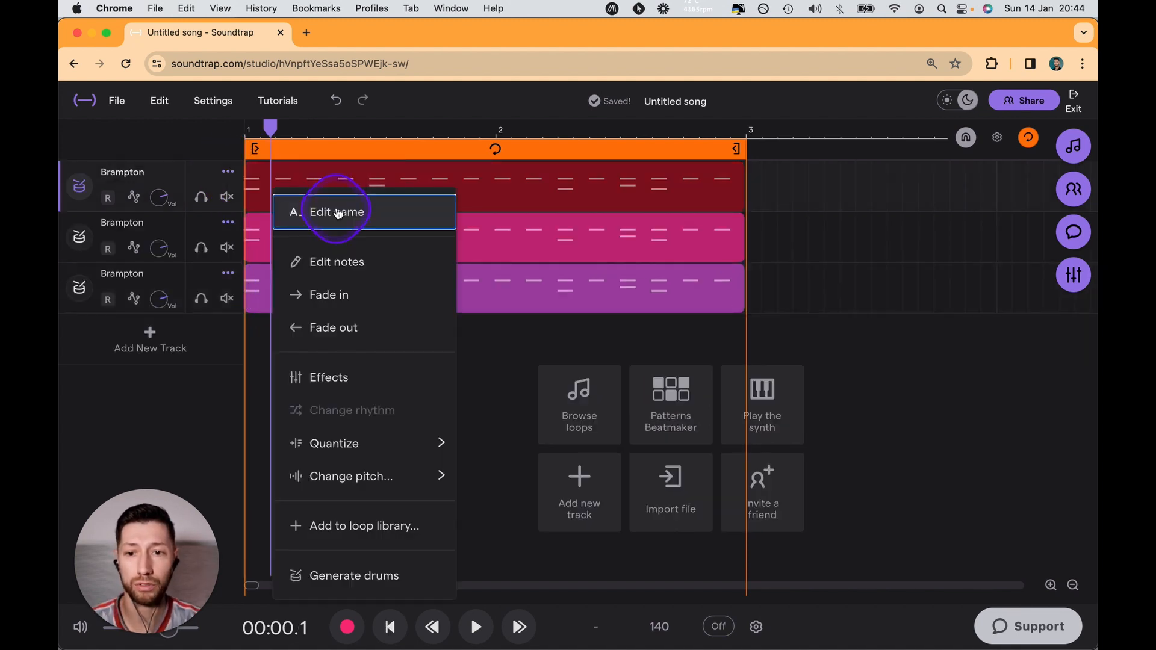
left_click(337, 262)
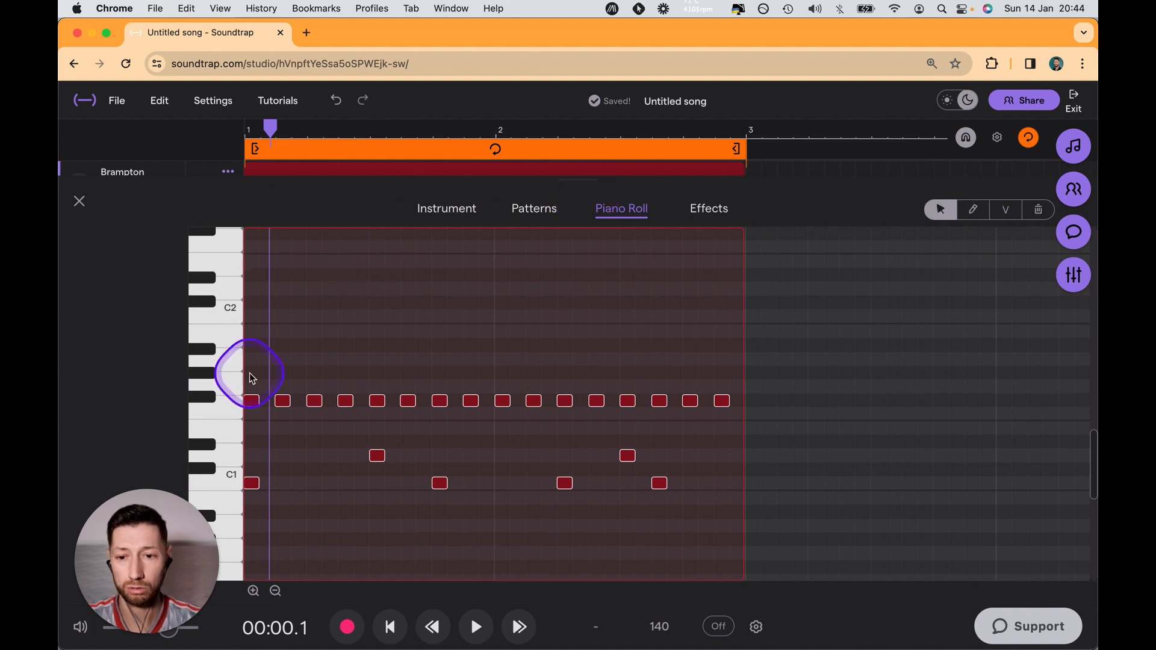
left_click(257, 401)
left_click_drag(563, 467, 680, 441)
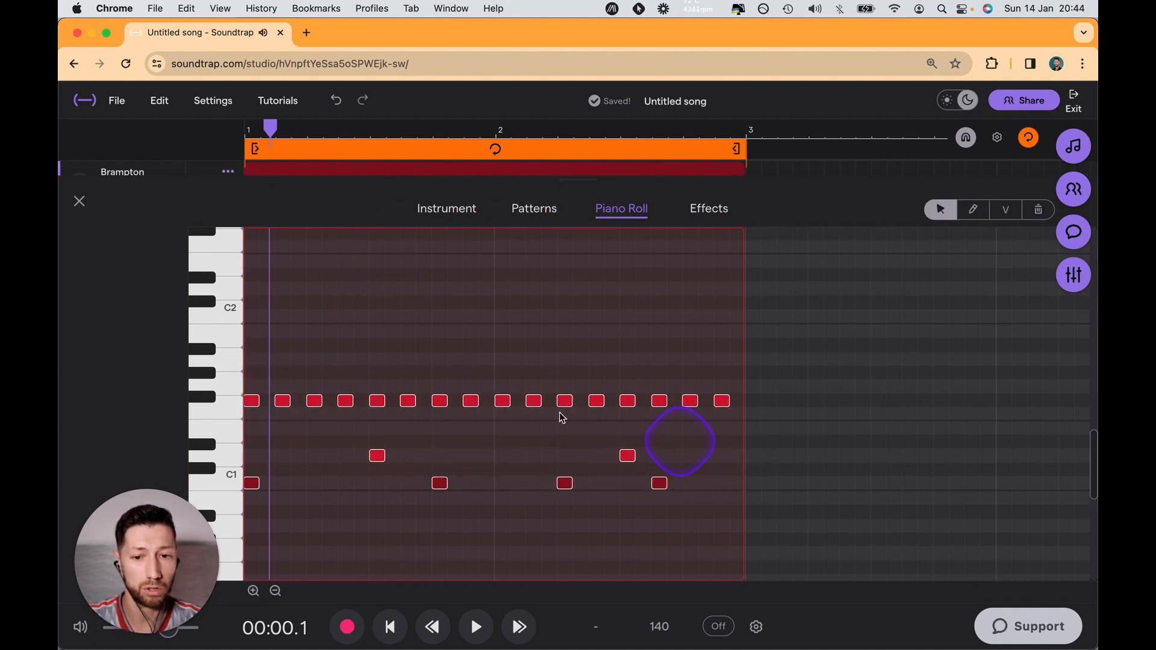
key("Delete")
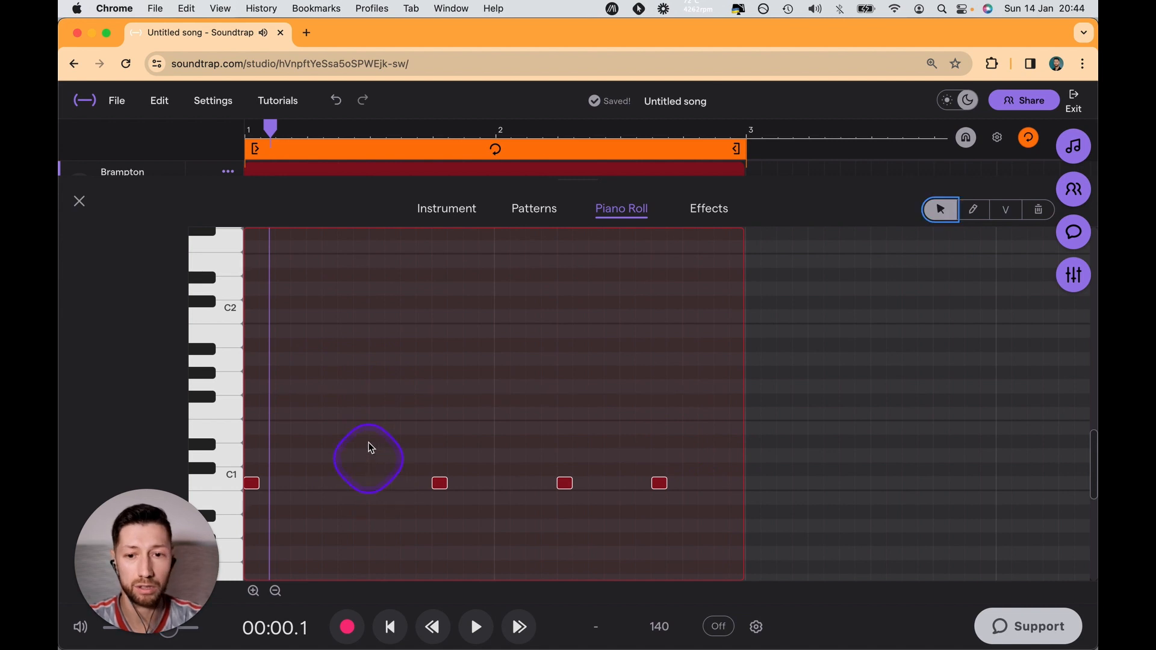
left_click(79, 201)
Delete the hi-hat and kick notes from the second Brampton track, keeping only the two snares
left_click(326, 279)
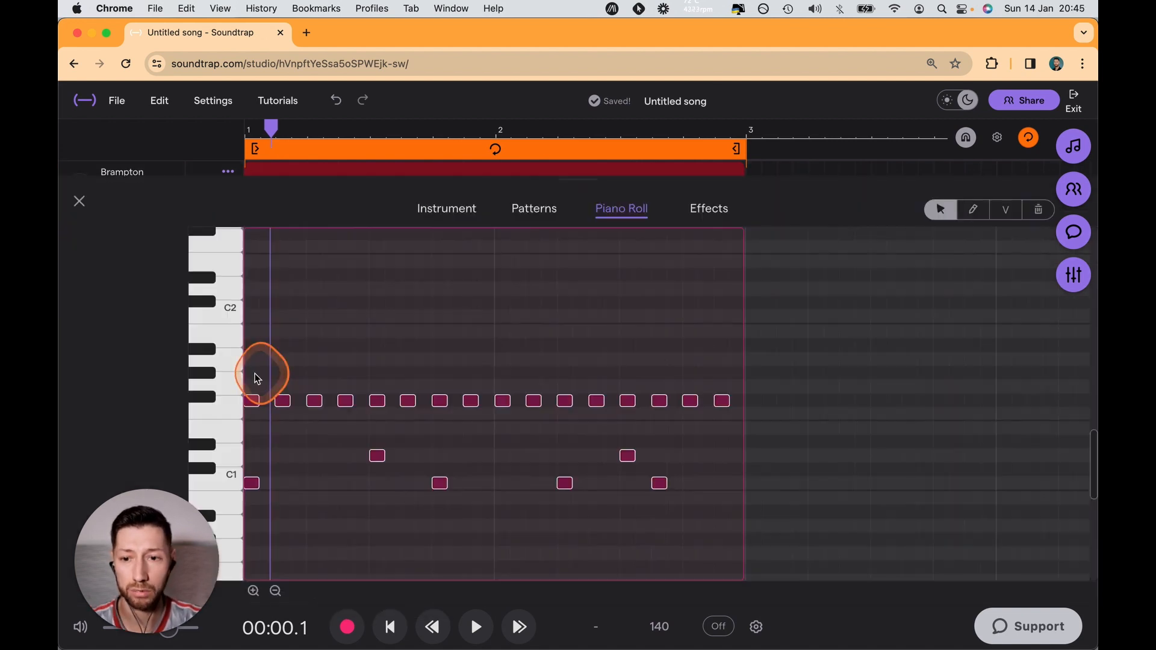
left_click_drag(664, 415, 717, 418)
key("Delete")
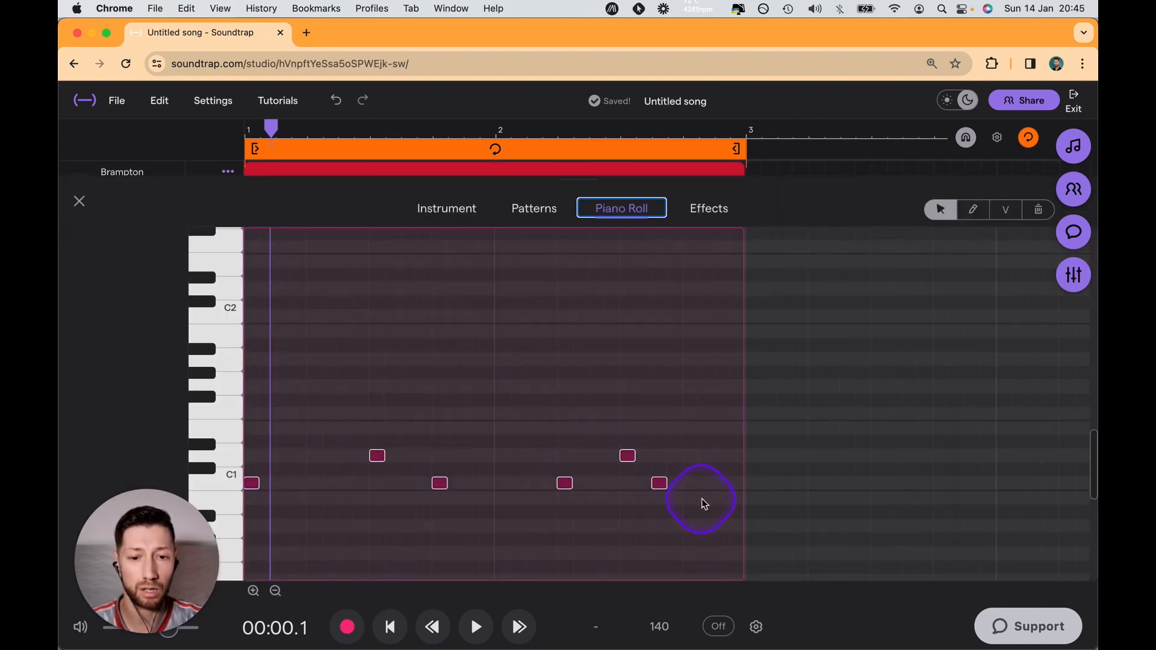
left_click_drag(702, 500, 238, 483)
key("Delete")
left_click(99, 182)
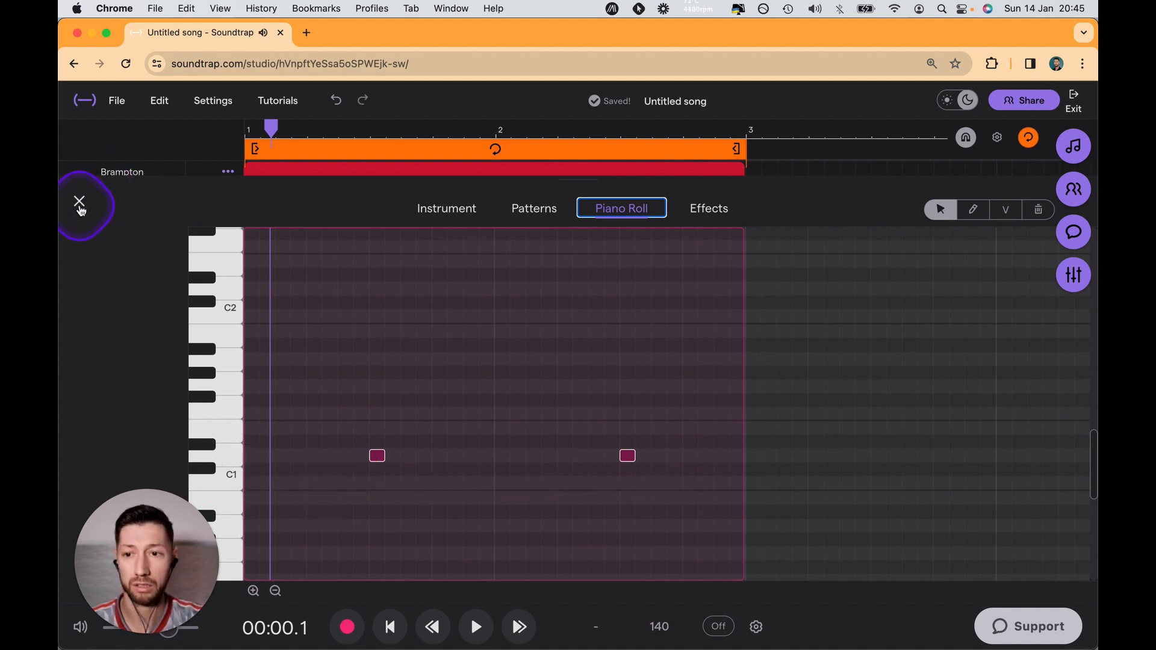
left_click(80, 204)
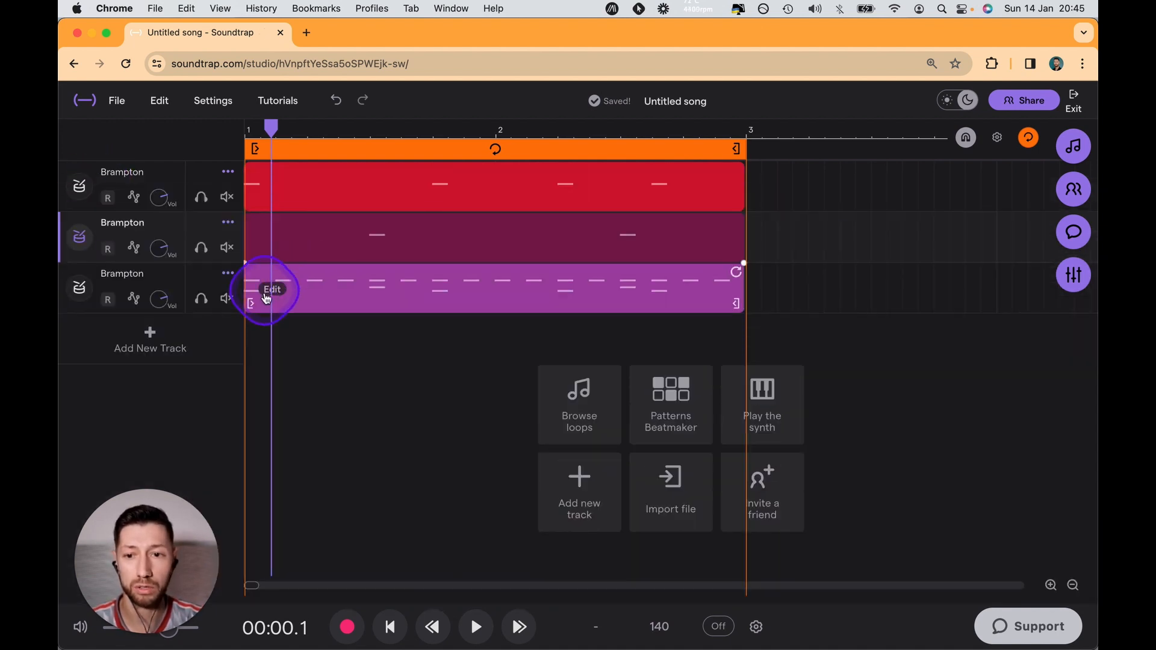
Delete the snare and kick notes from the third Brampton track, keeping only the hi-hats, and return to the song start
right_click(265, 298)
left_click(347, 275)
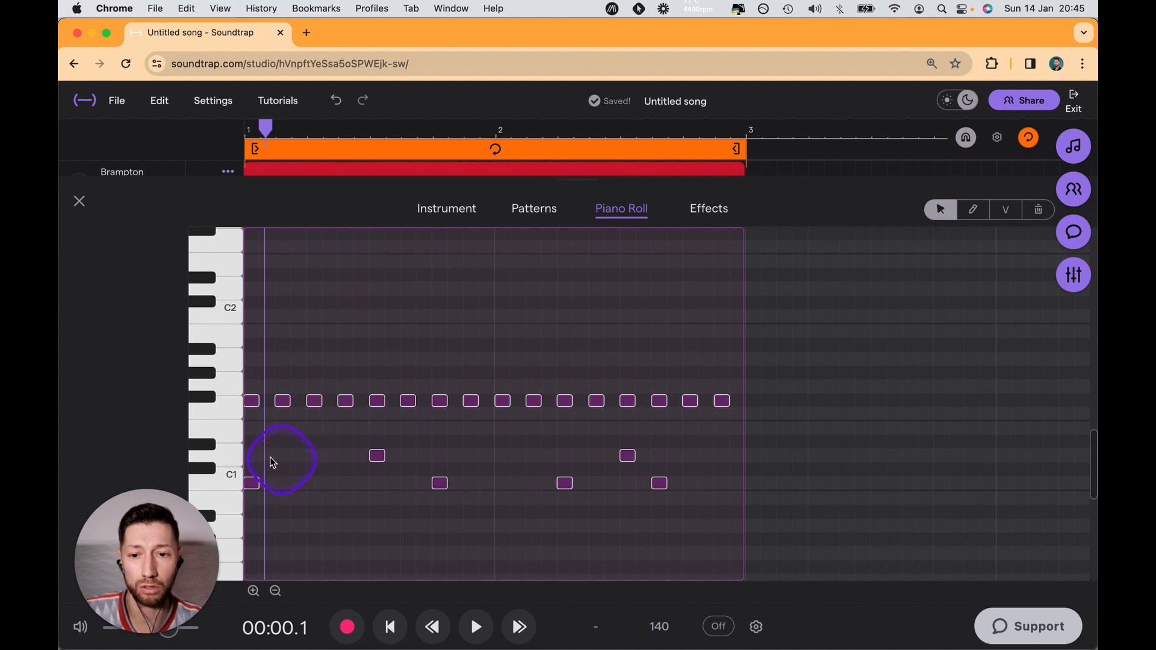
left_click_drag(272, 462, 702, 493)
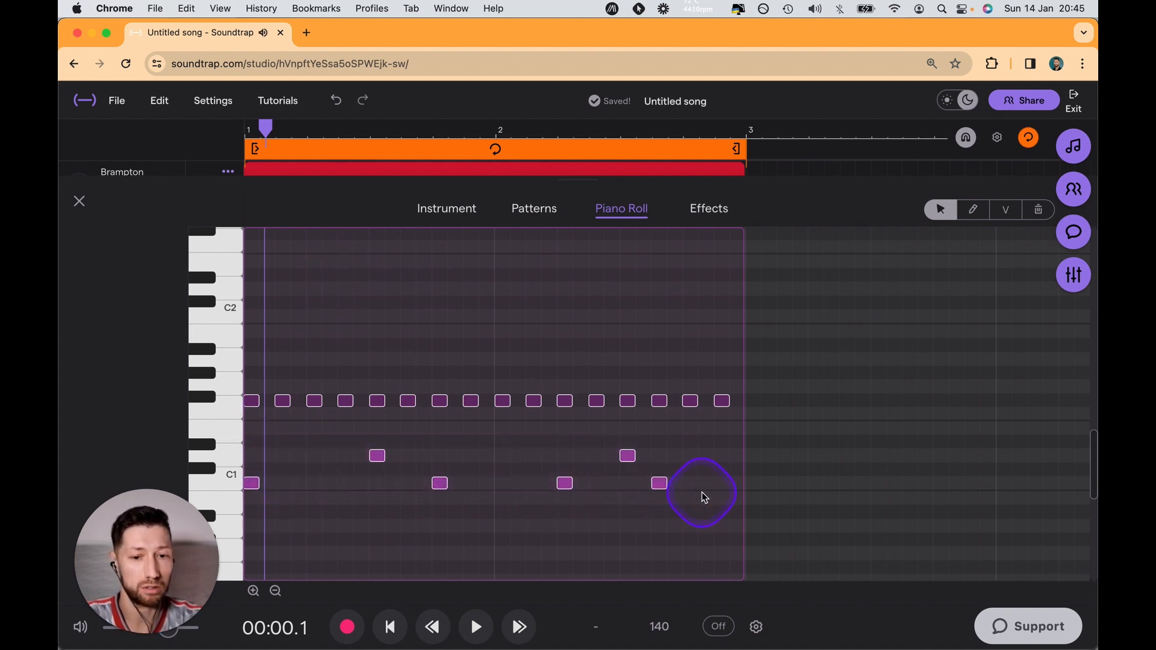
key("BackSpace")
left_click(77, 203)
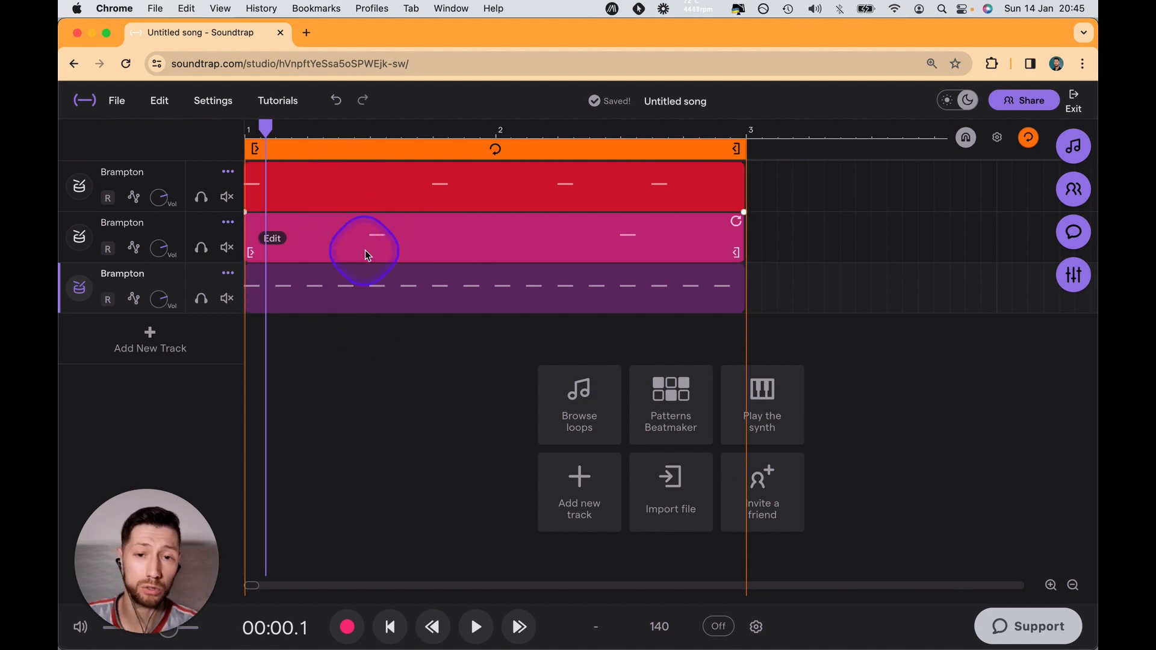
key("Return")
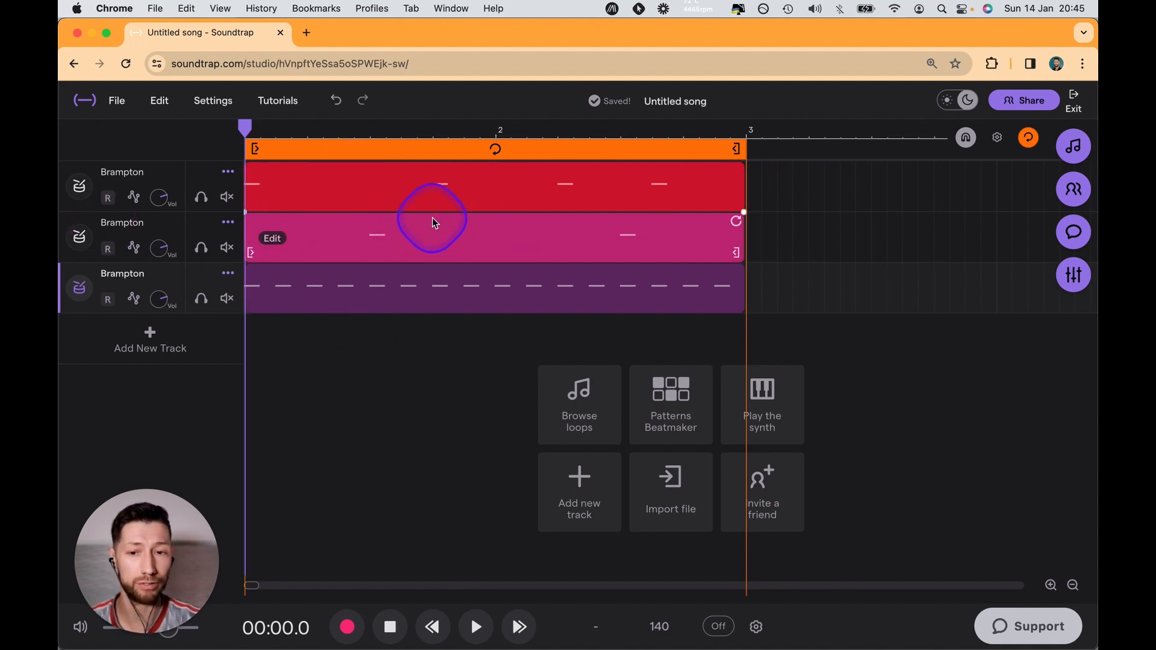
Search the instrument presets for "butt" and change the snare track's preset to Butterfly Kit
left_click(81, 239)
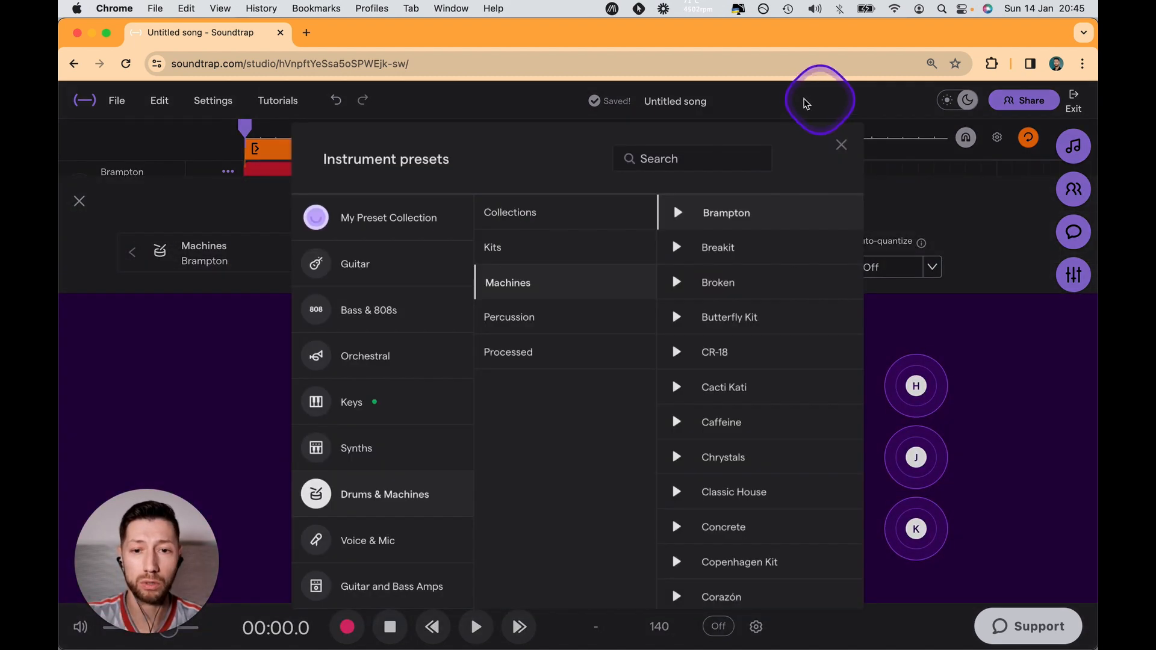
left_click(666, 160)
type("butt")
left_click(653, 232)
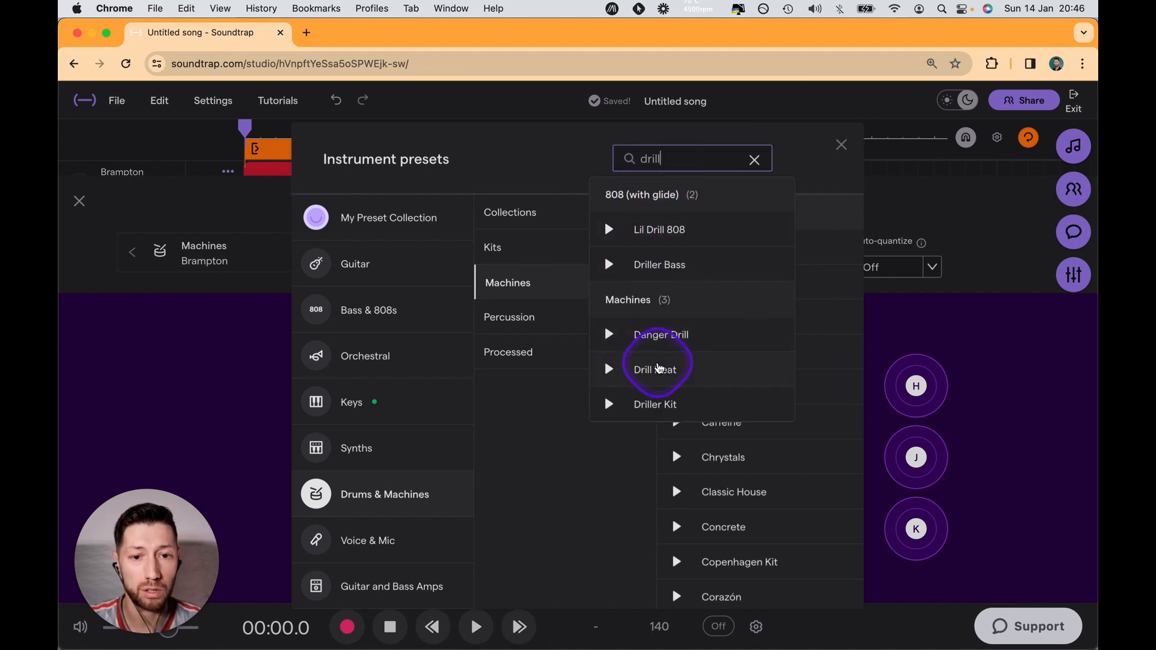
Change the hi-hat track's preset to Drill Heat and play the three-track beat
left_click(659, 369)
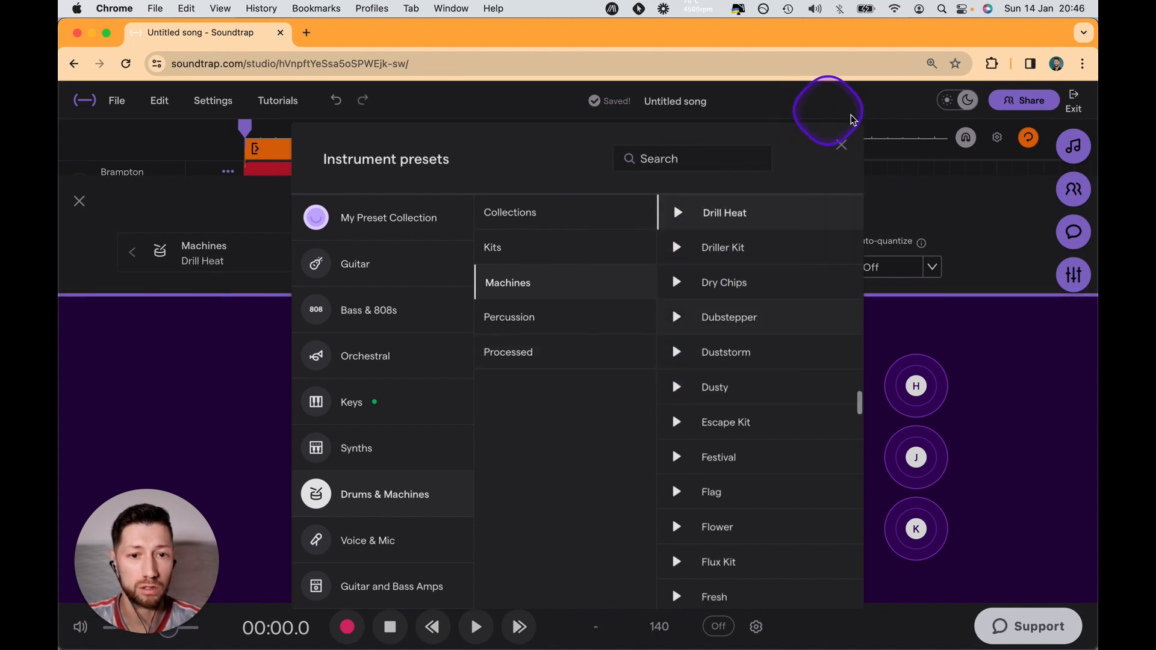
left_click(851, 118)
left_click(80, 199)
key("space")
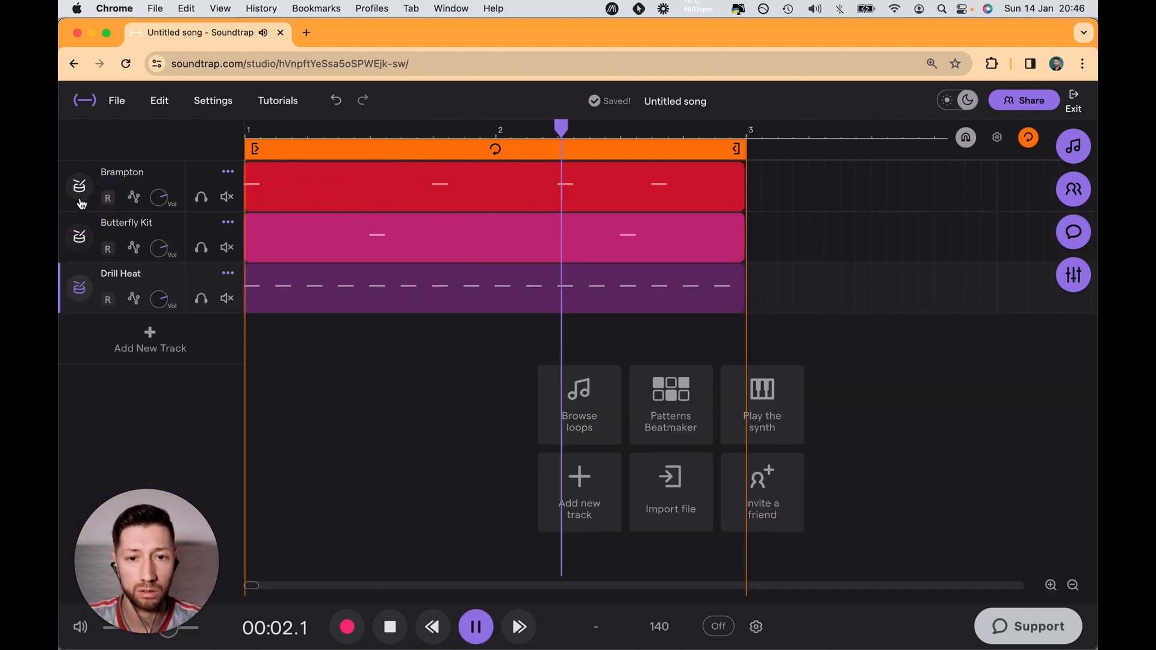
key("space")
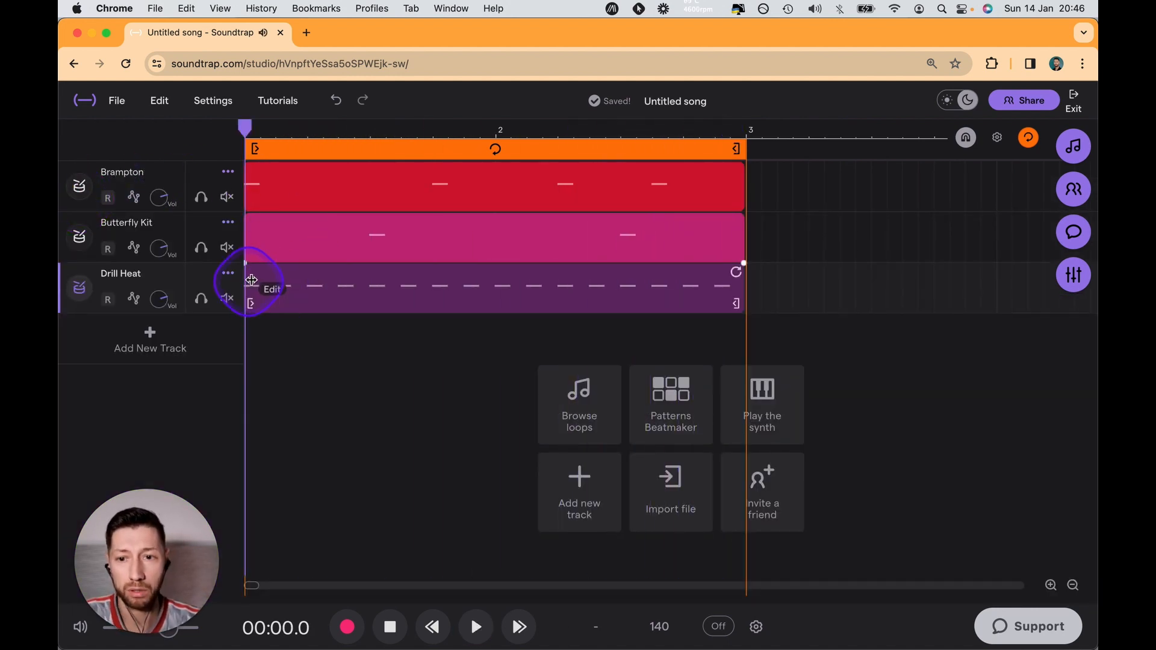
Shorten all the hi-hat notes of the Drill Heat track to half their length in the piano roll
right_click(275, 292)
left_click(365, 280)
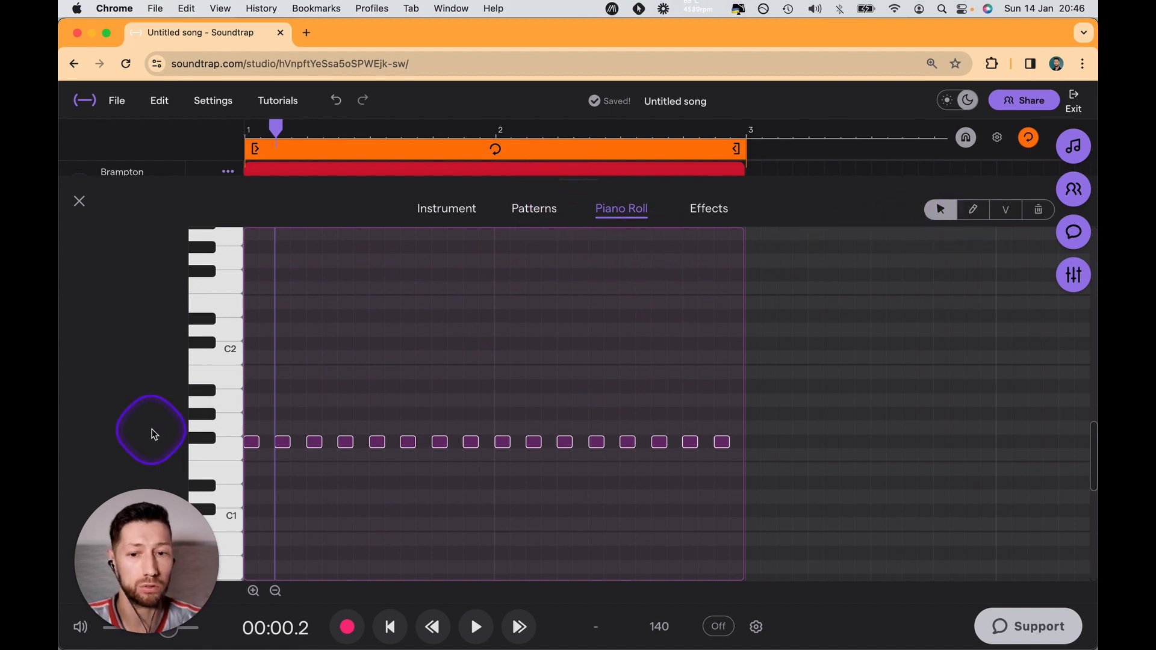
left_click(534, 208)
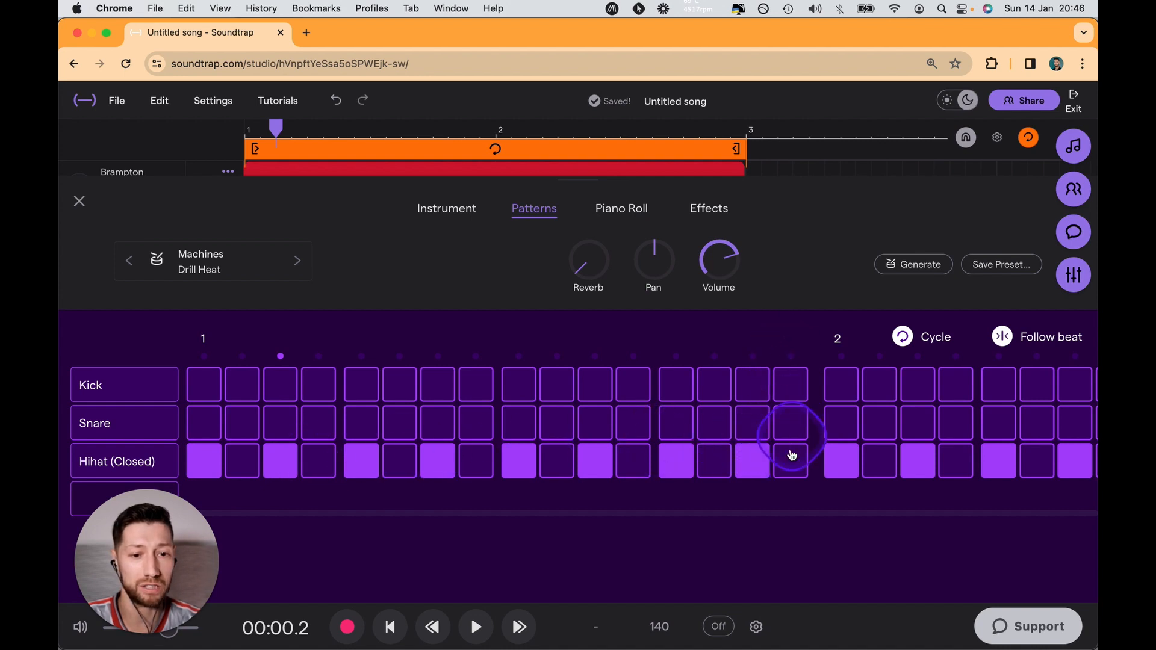
left_click(602, 220)
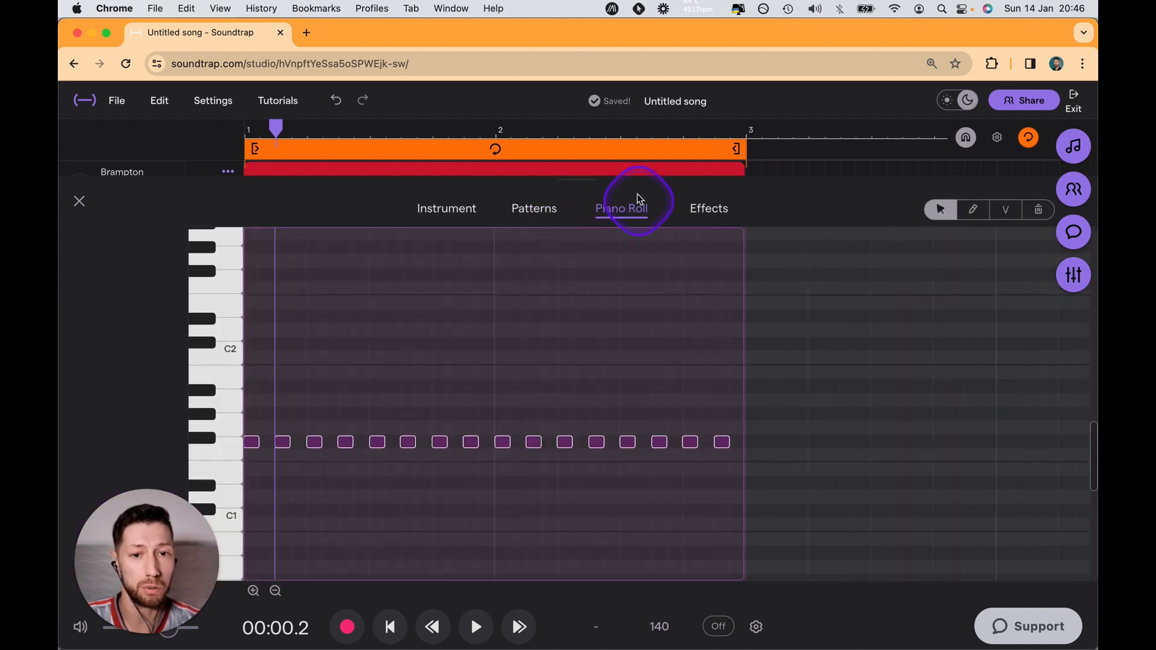
left_click(254, 416)
key("super+a")
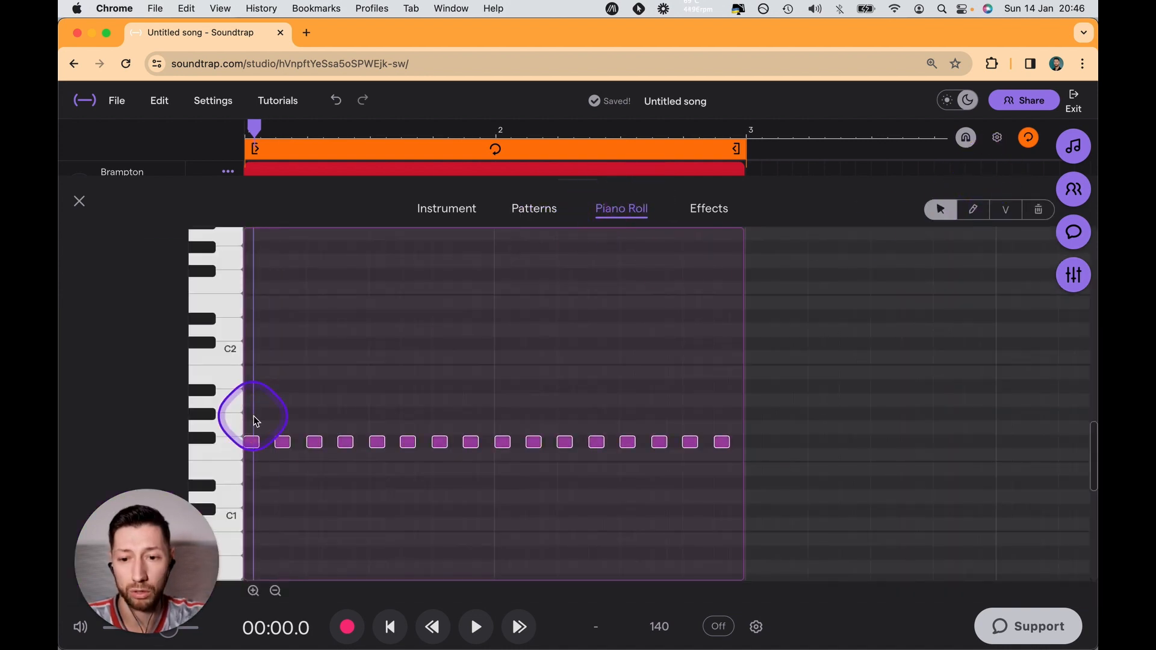
left_click(254, 417)
left_click_drag(254, 416, 753, 469)
scroll(263, 437, "up", 5)
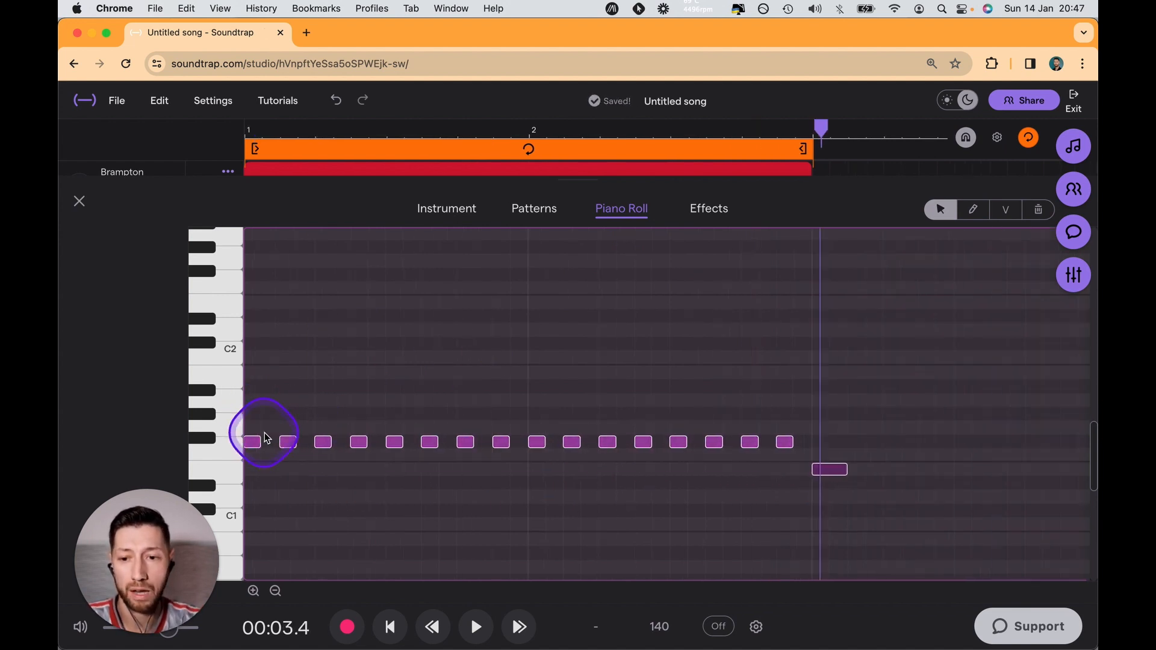
left_click(259, 441)
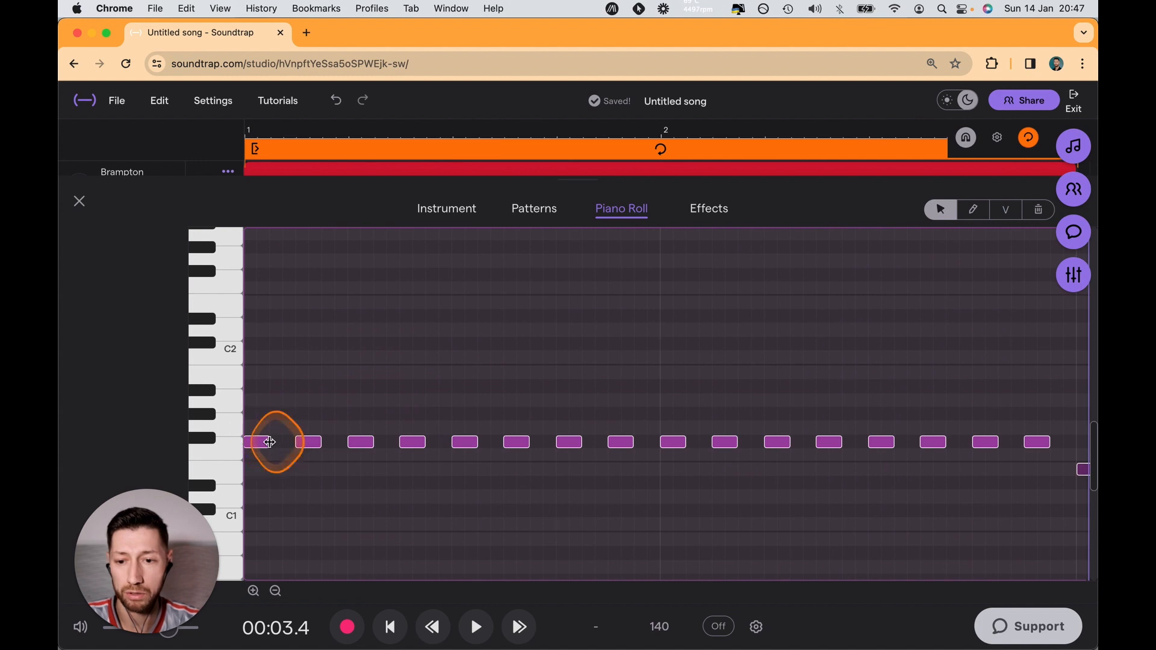
left_click(557, 359)
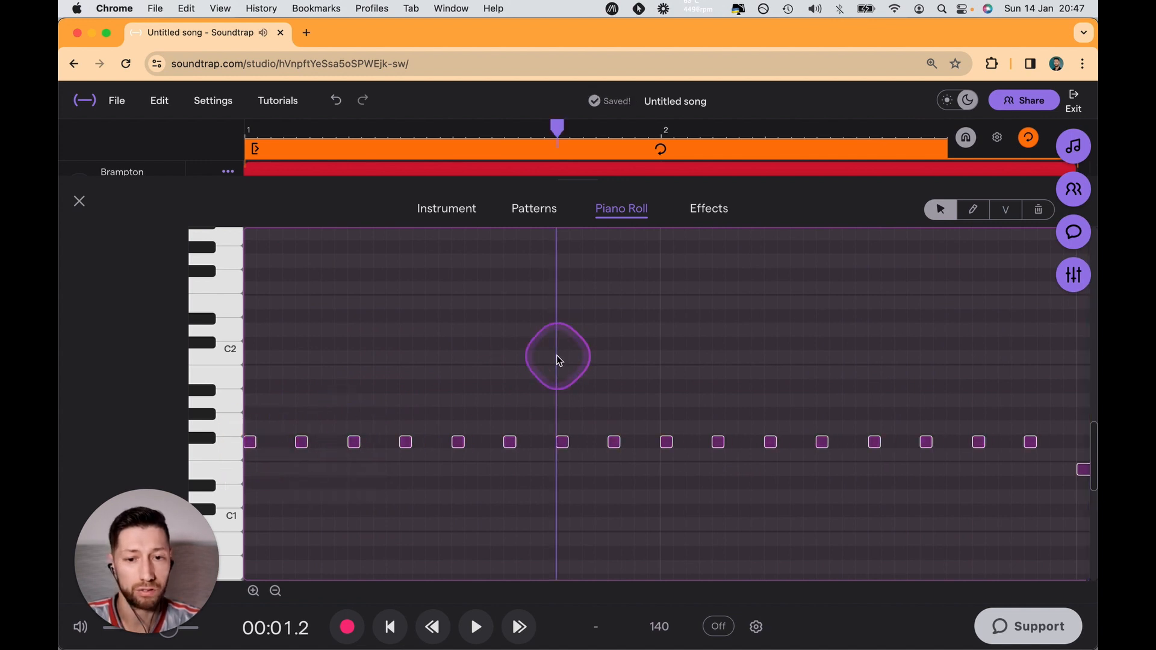
Draw hi-hat rolls: one extra note after bar 1's third hi-hat, two after its eighth and two after bar 2's seventh, and play them
left_click(972, 210)
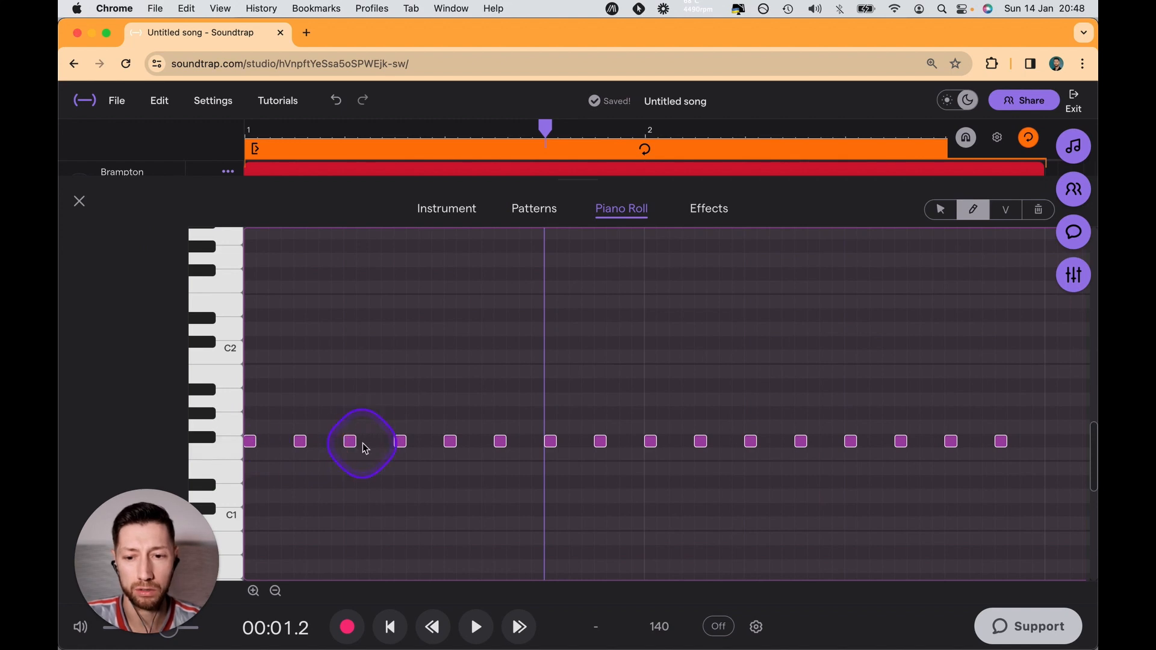
left_click(363, 441)
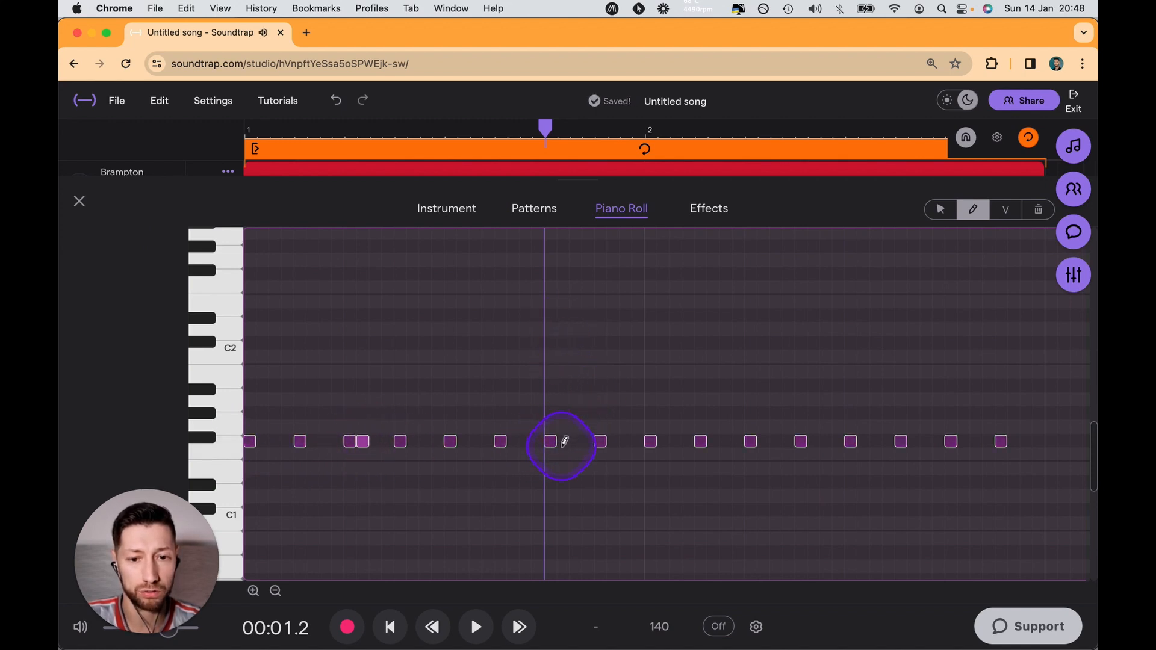
left_click(627, 441)
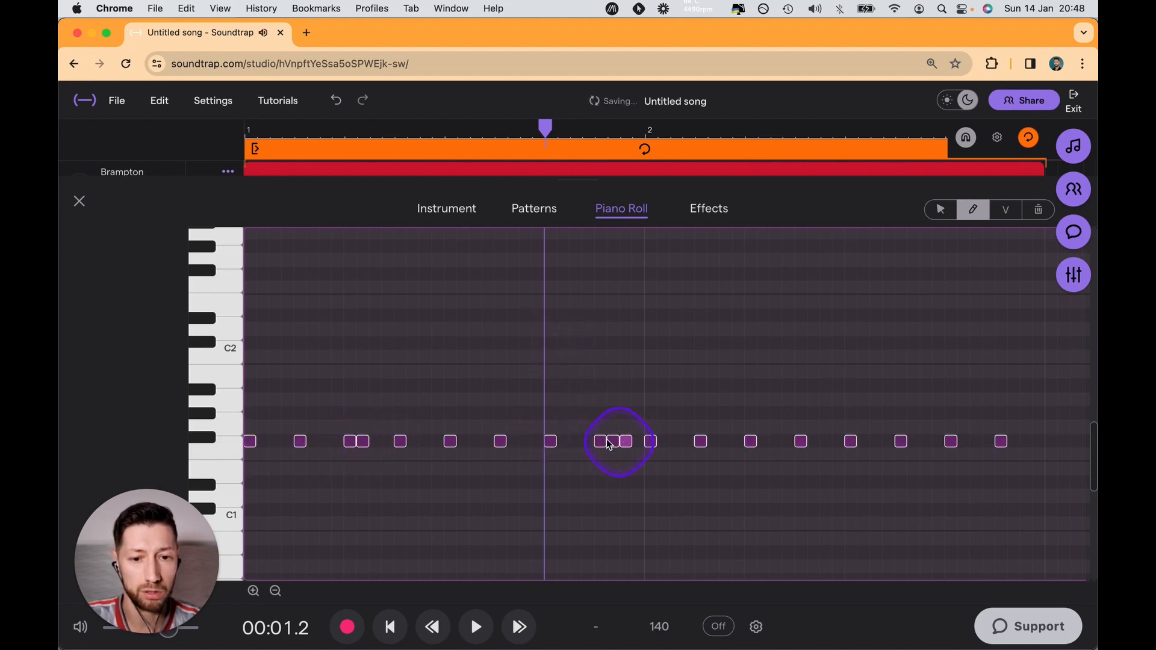
left_click(977, 442)
key("space")
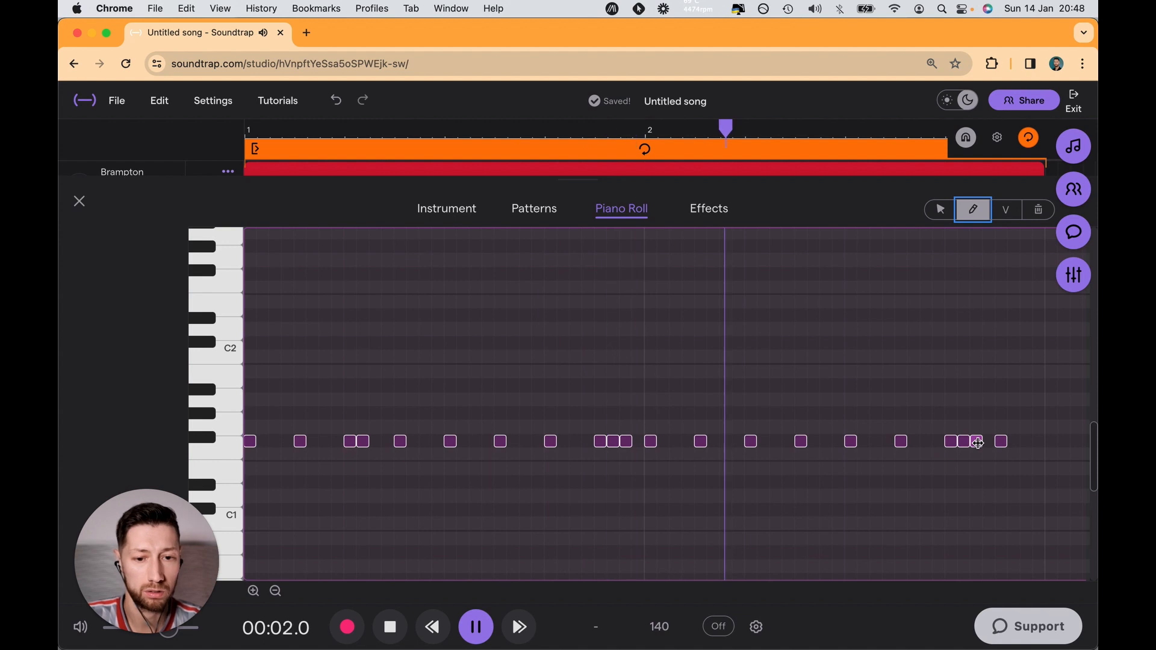
key("space")
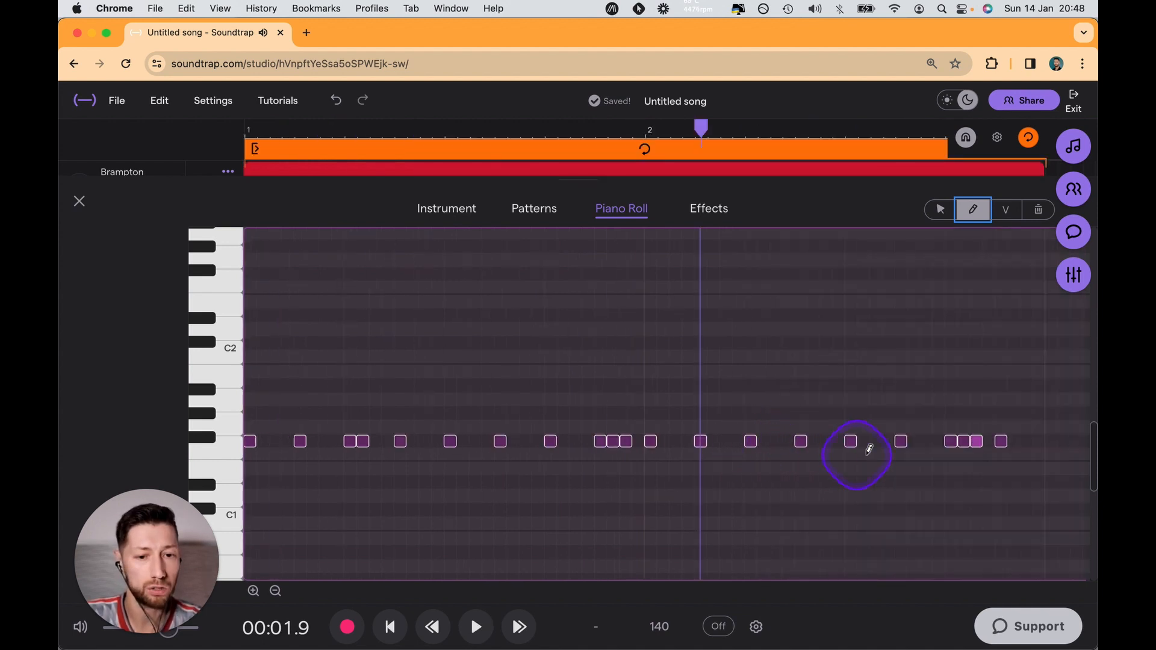
left_click(90, 207)
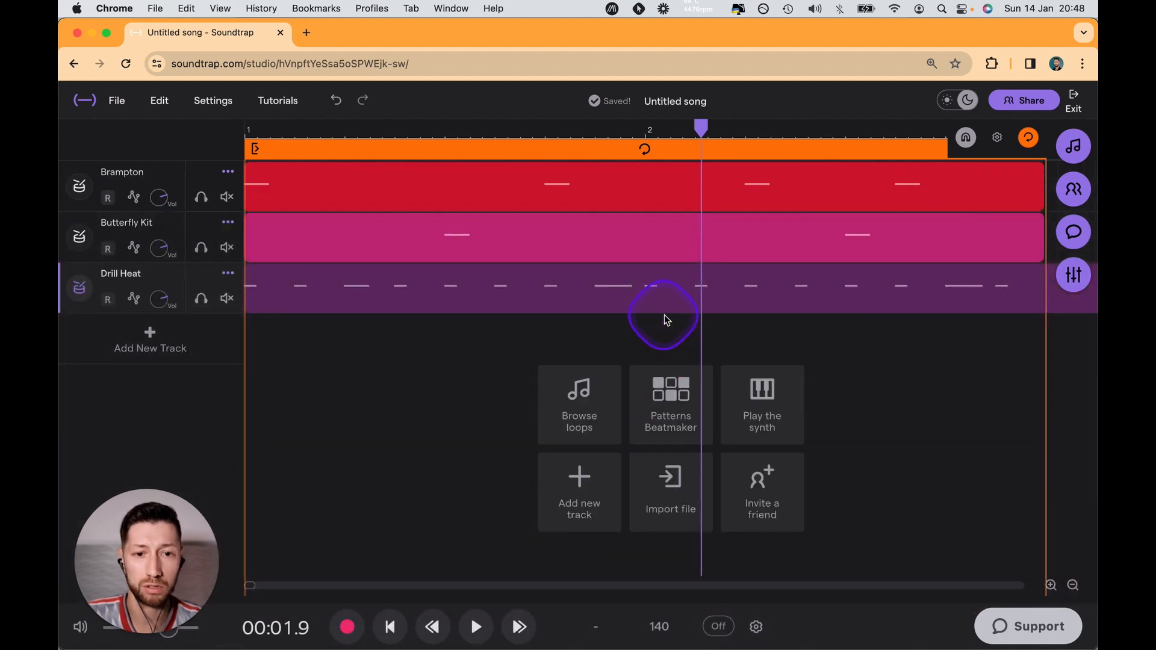
Add an 808 bass track using the Brutus 808 preset from 808 (with glide)
scroll(665, 321, "down", 5)
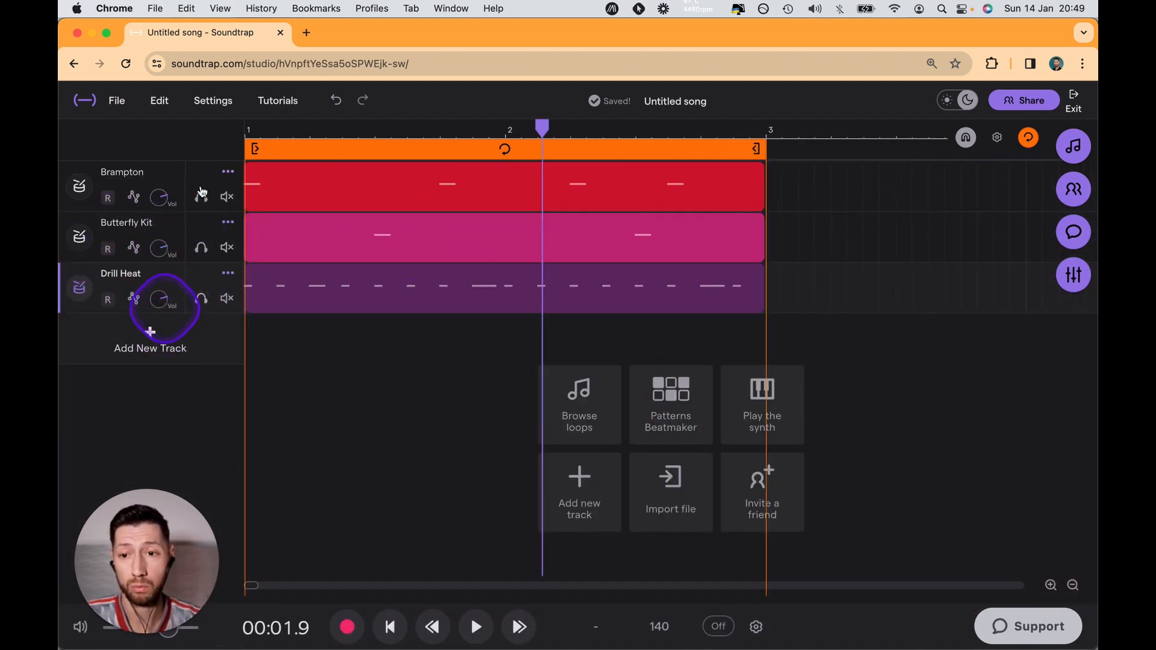
left_click(78, 187)
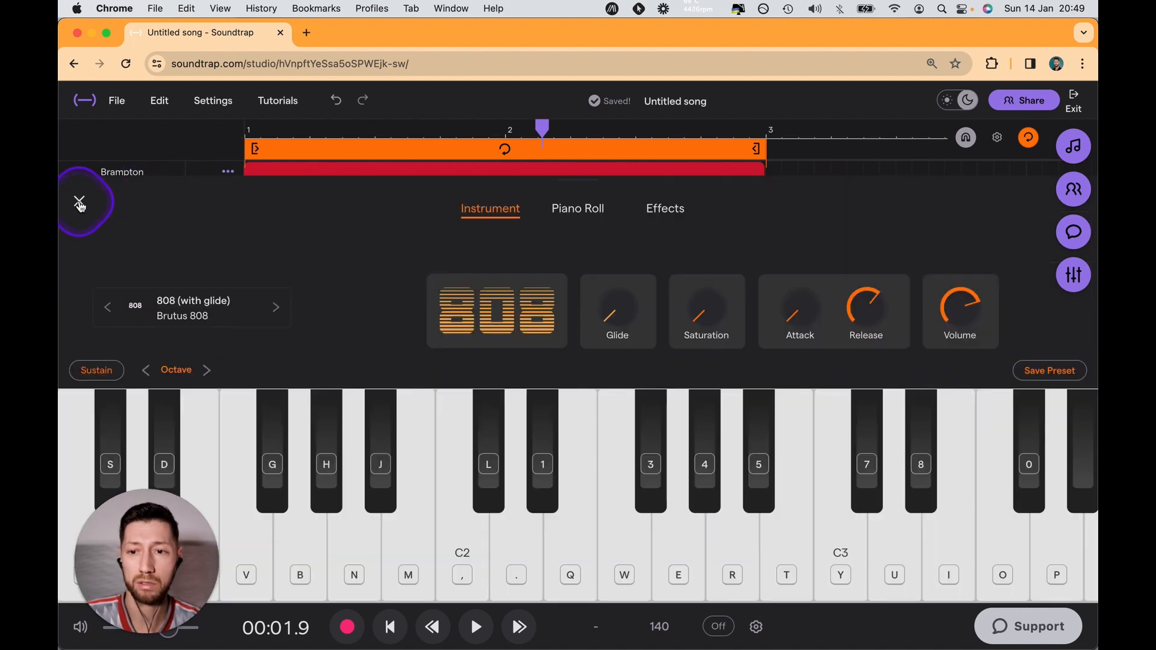
Audition the Brutus 808 on the on-screen keyboard and shift it down an octave to test the lower notes
left_click(85, 202)
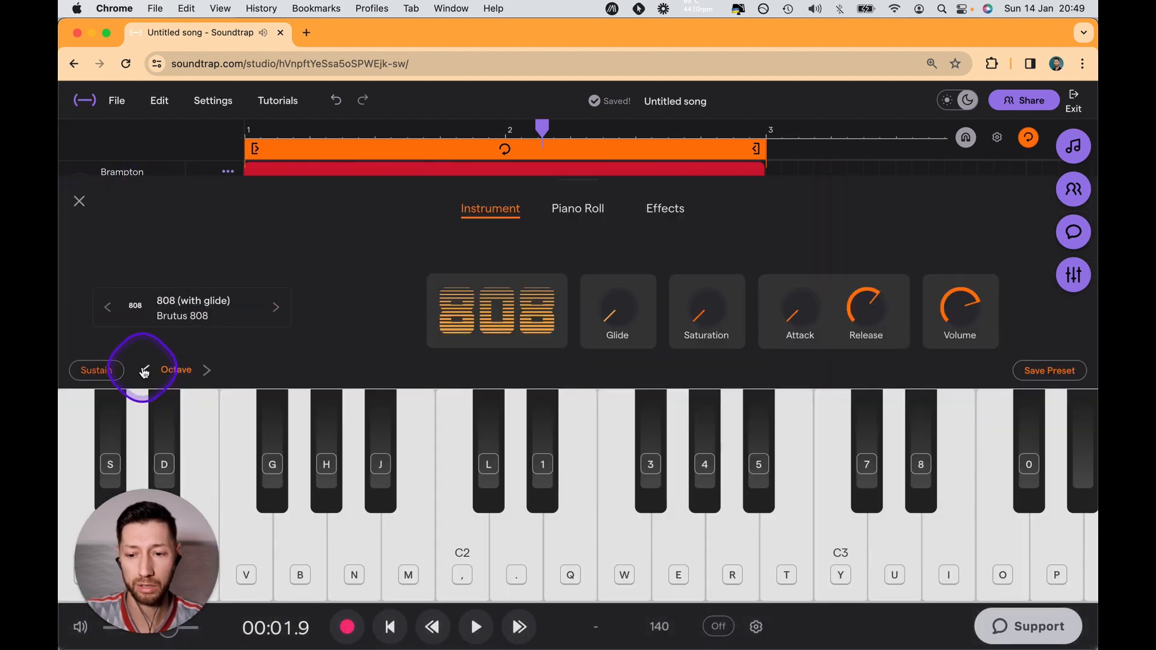
key("1")
left_click(144, 372)
key("1")
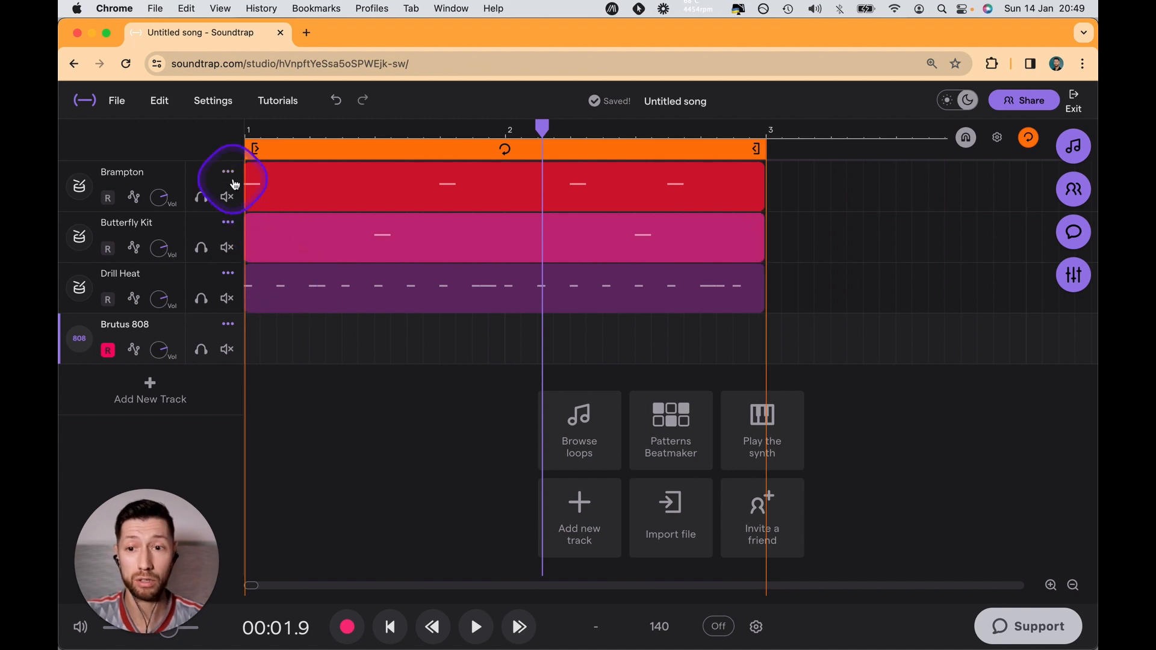
Copy the Brampton kick region to the start of the Brutus 808 track and play the beat from the beginning
left_click(368, 184)
left_click_drag(325, 128, 232, 132)
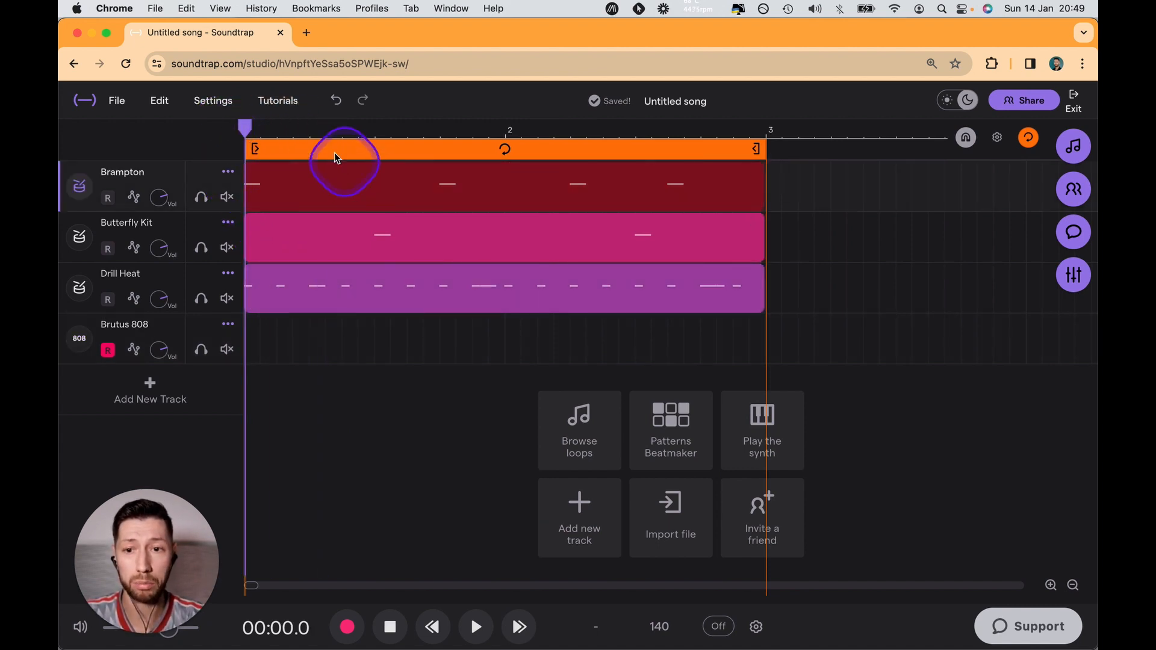
left_click(203, 335)
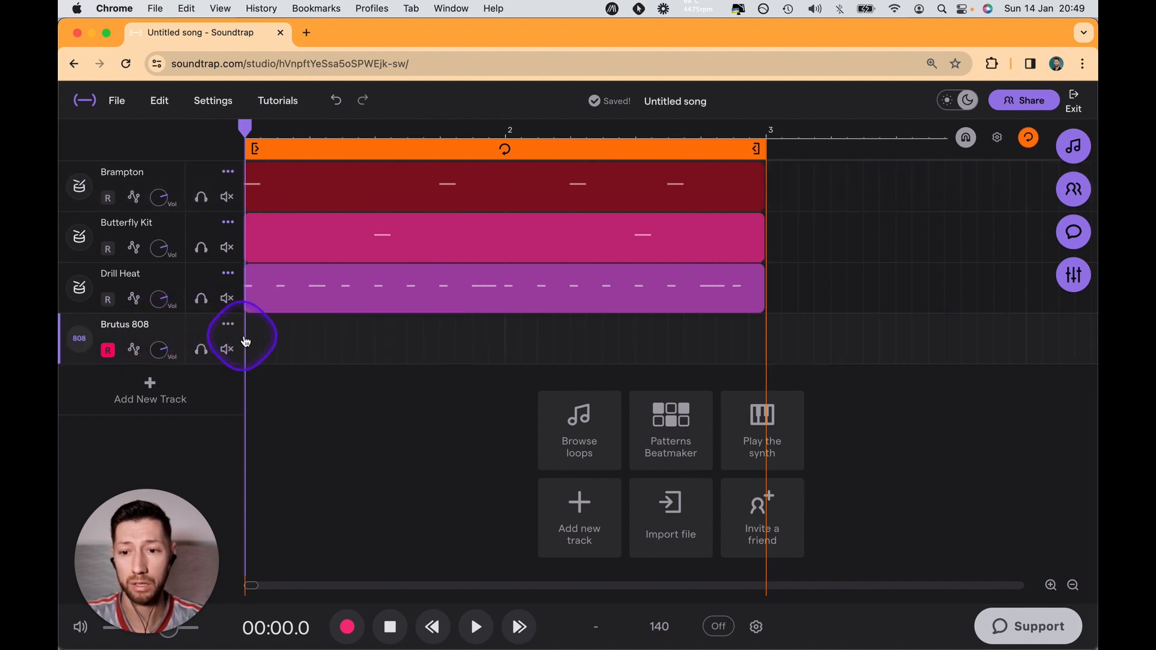
key("super+v")
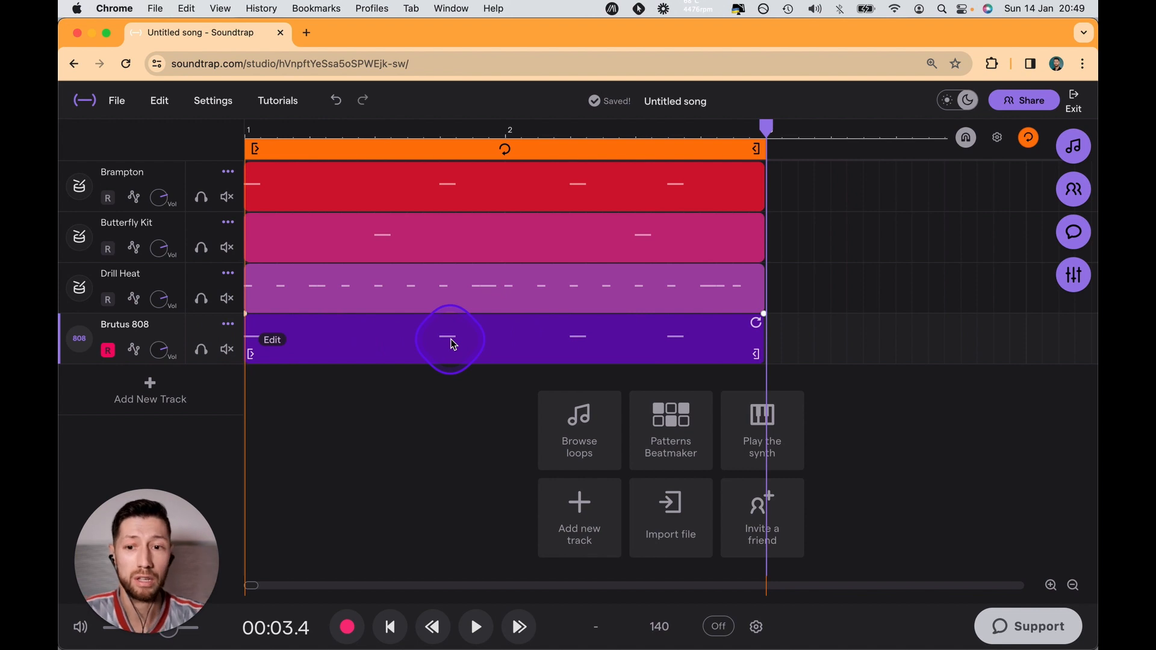
key("Return")
key("space")
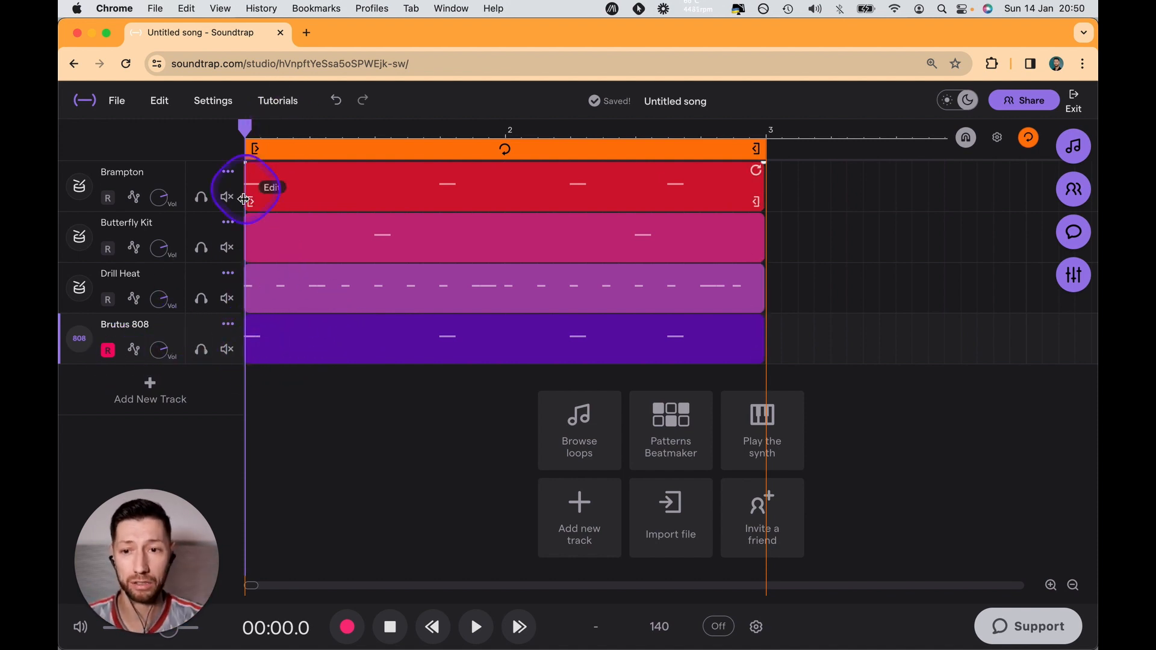
Raise the two bar 2 notes of the Brutus 808 region by one semitone in the piano roll and play the beat
right_click(270, 335)
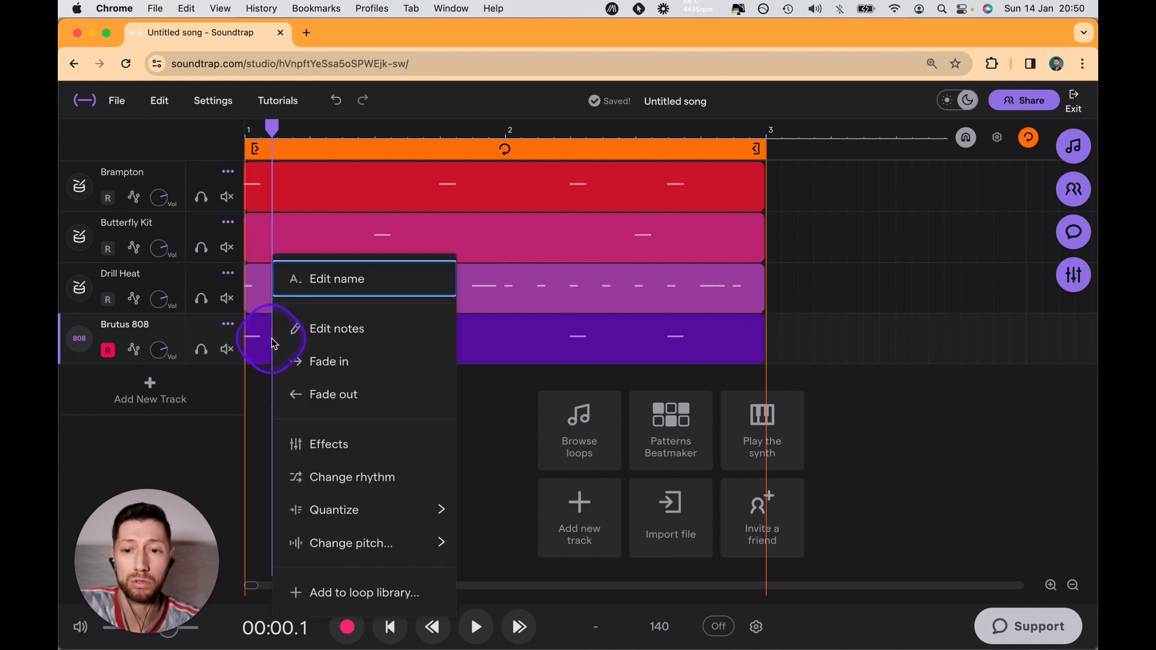
left_click(353, 336)
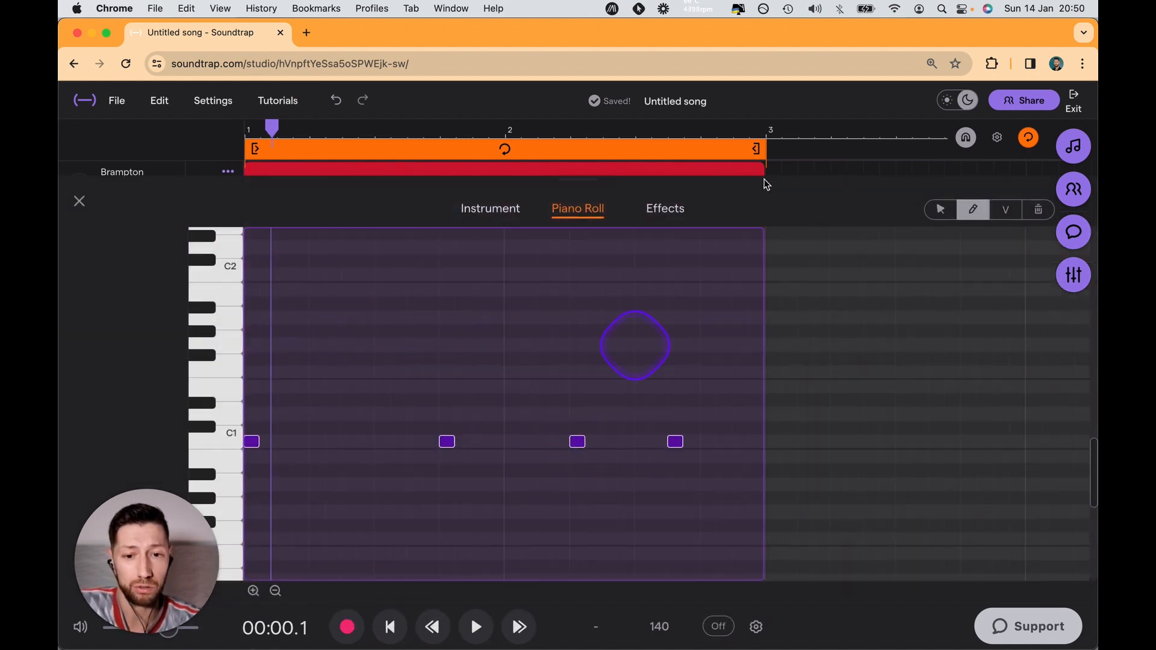
left_click_drag(577, 442, 587, 436)
left_click_drag(673, 448, 676, 440)
left_click(227, 439)
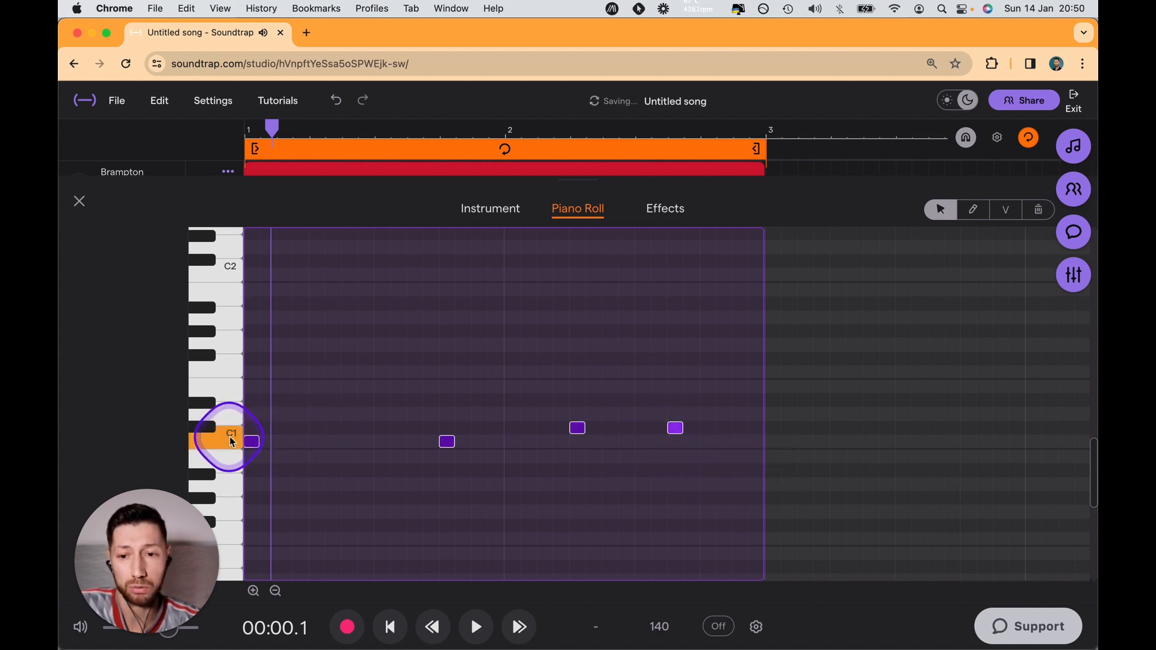
left_click(215, 434)
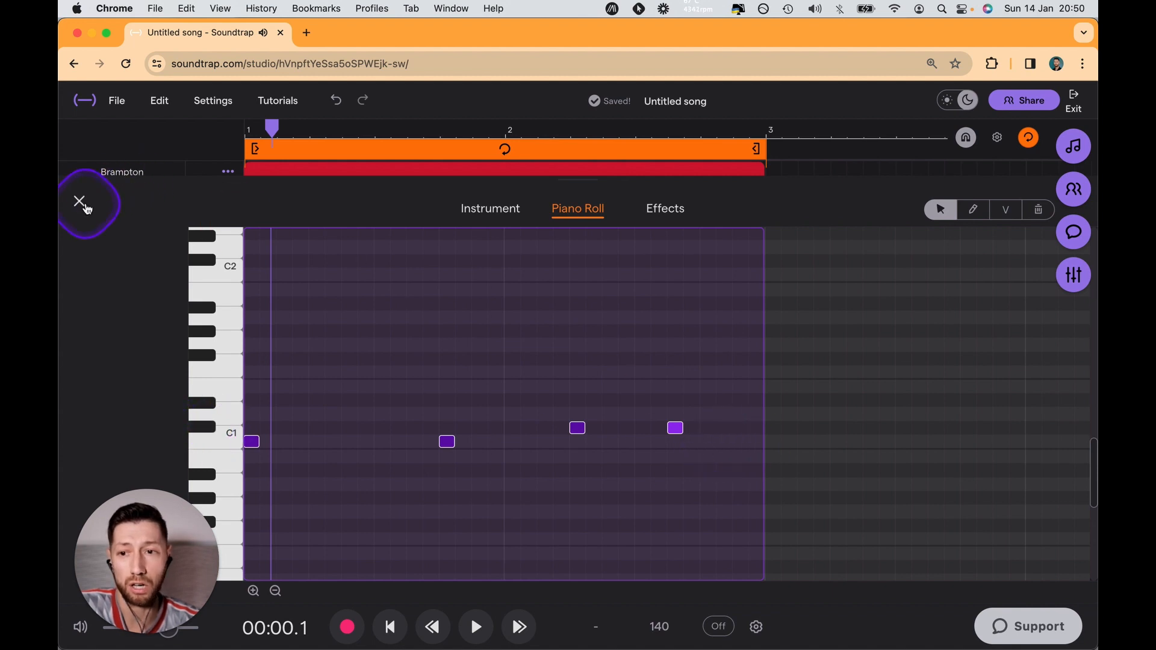
left_click(79, 201)
key("space")
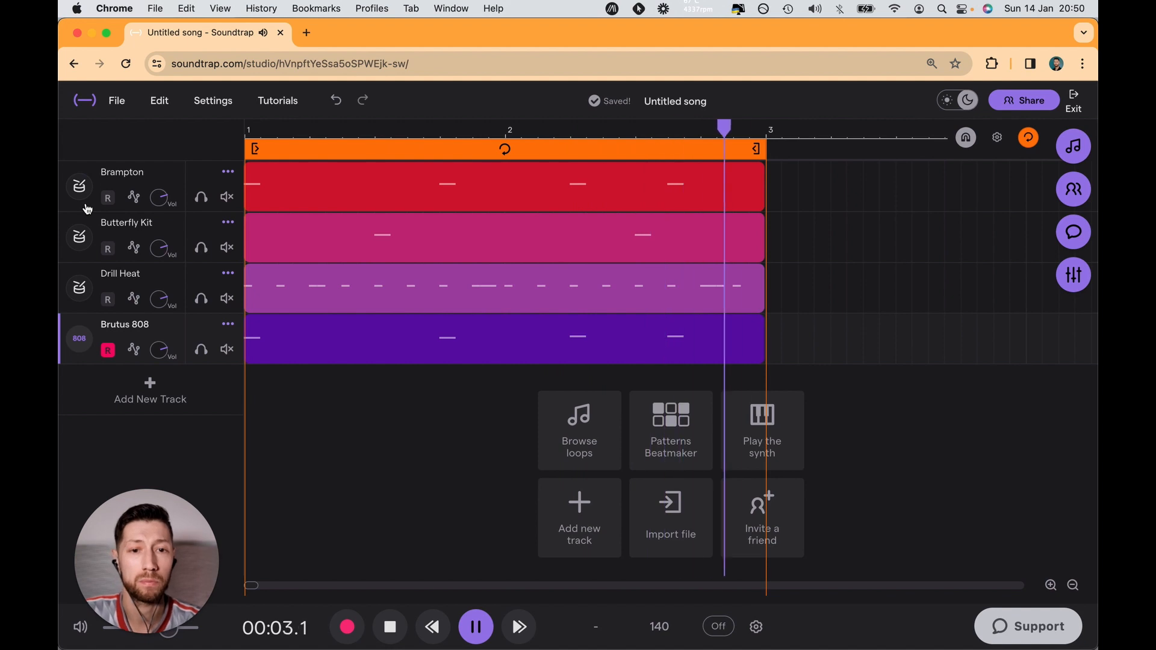
key("space")
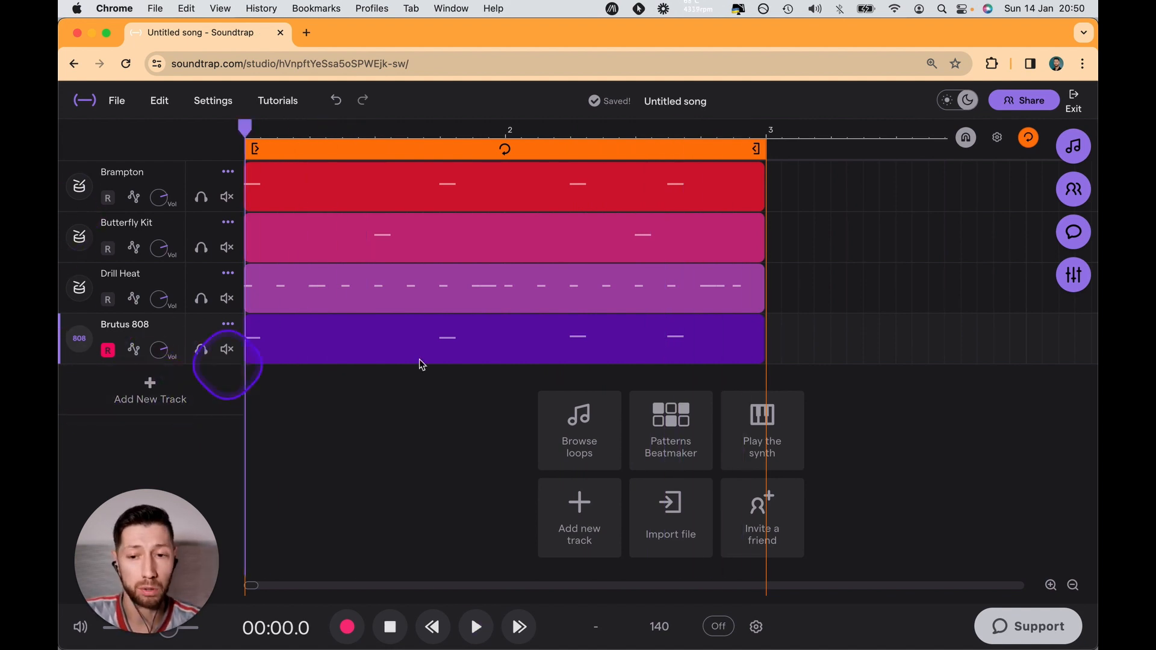
Add the Dark Chi loop as a new track across the two bars and play the full beat
left_click(1071, 147)
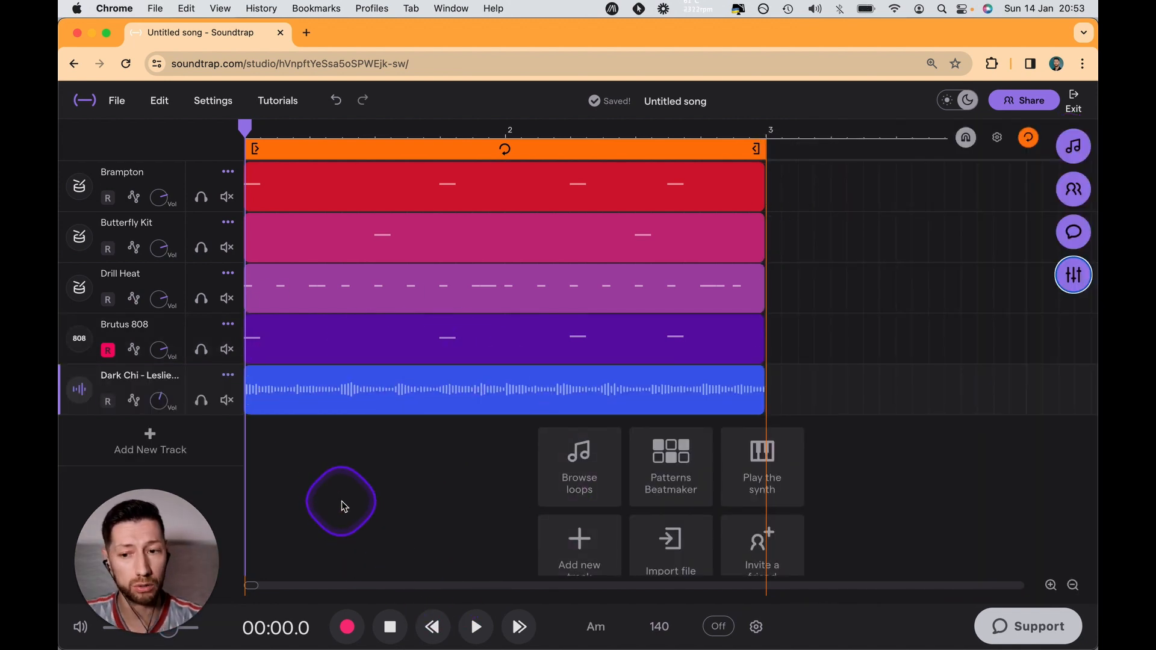
key("space")
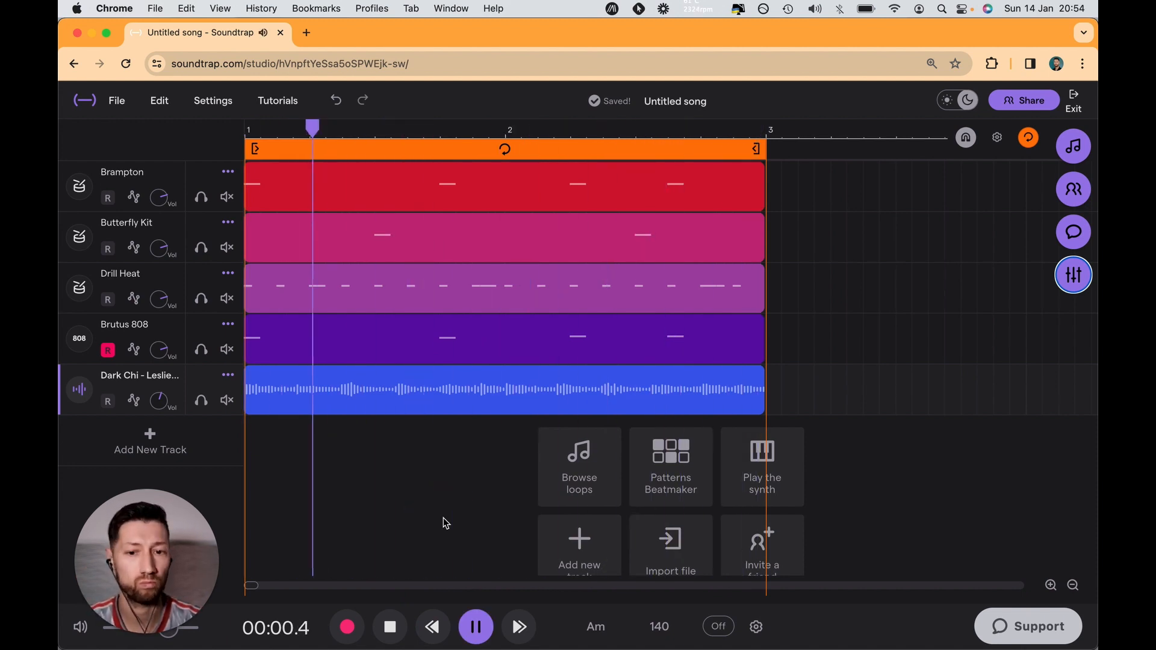
key("space")
key("Return")
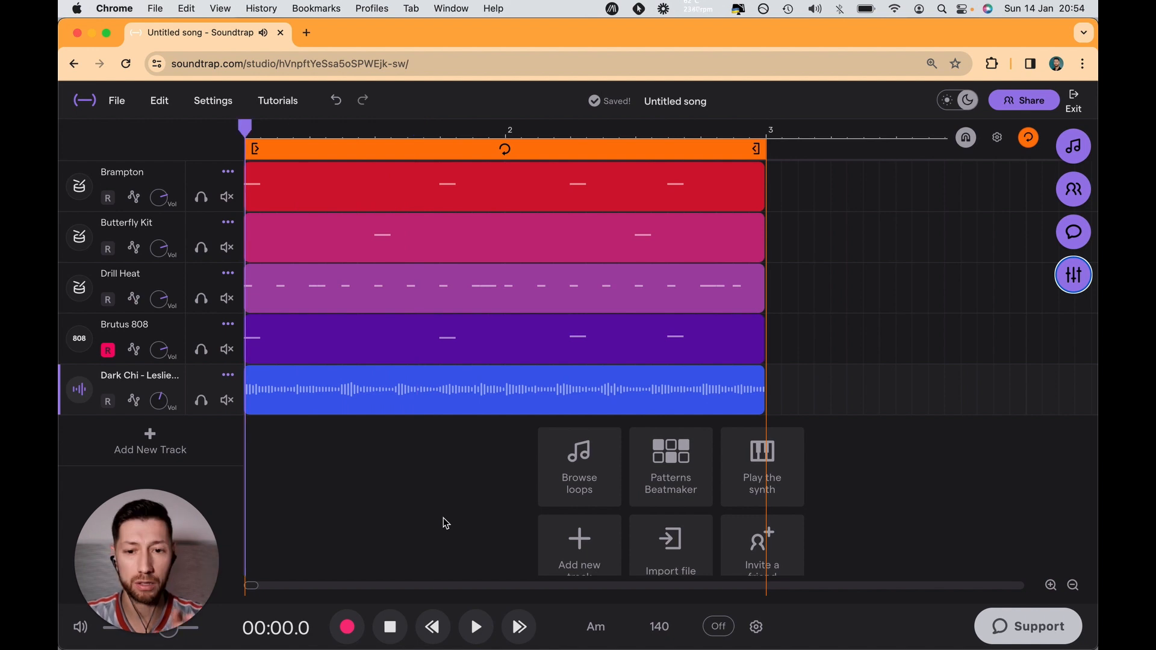